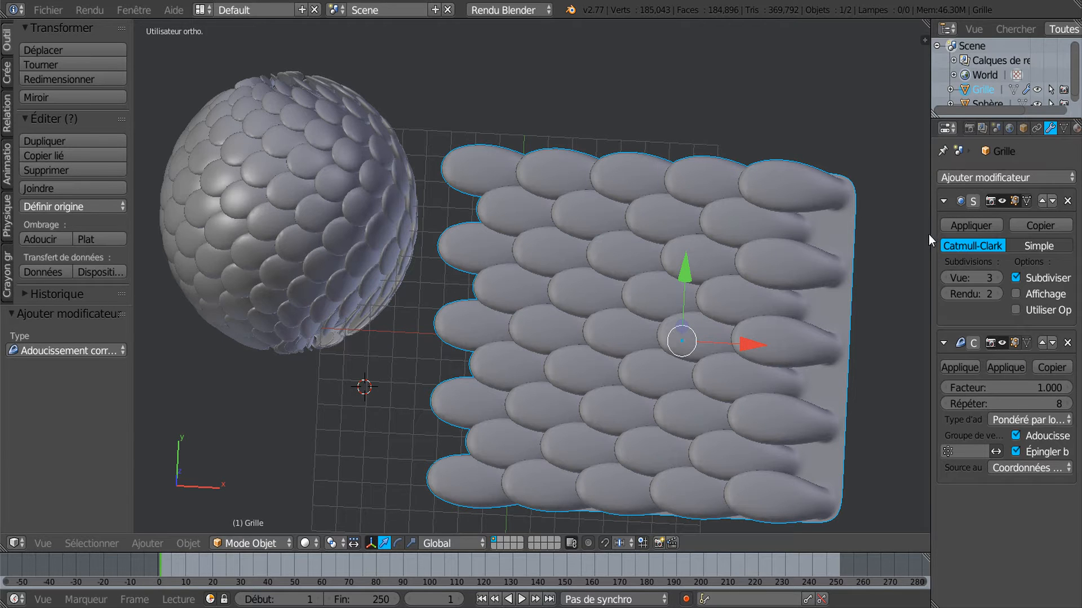
- Delete the scale-covered sphere and the scale-covered grid from the scene
drag(931, 216, 974, 216)
scroll(751, 355, down, 1)
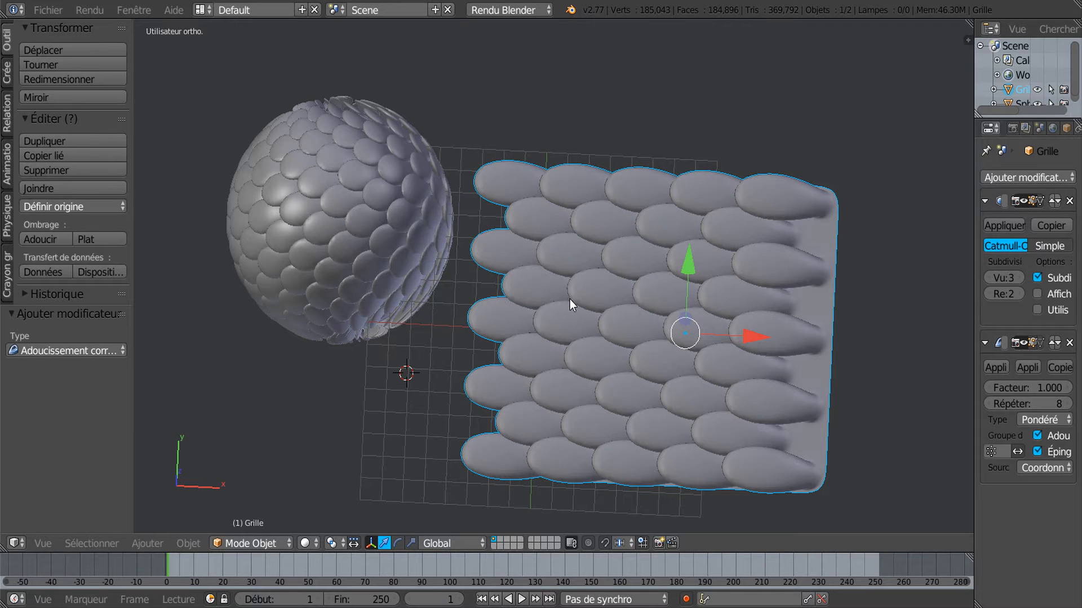
right_click(359, 212)
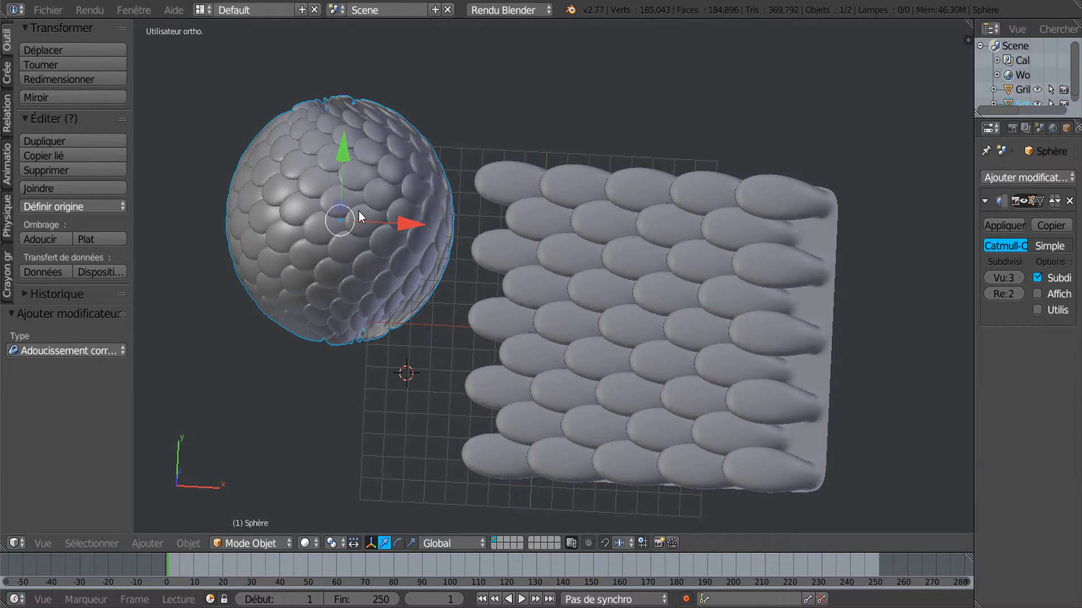
key(x)
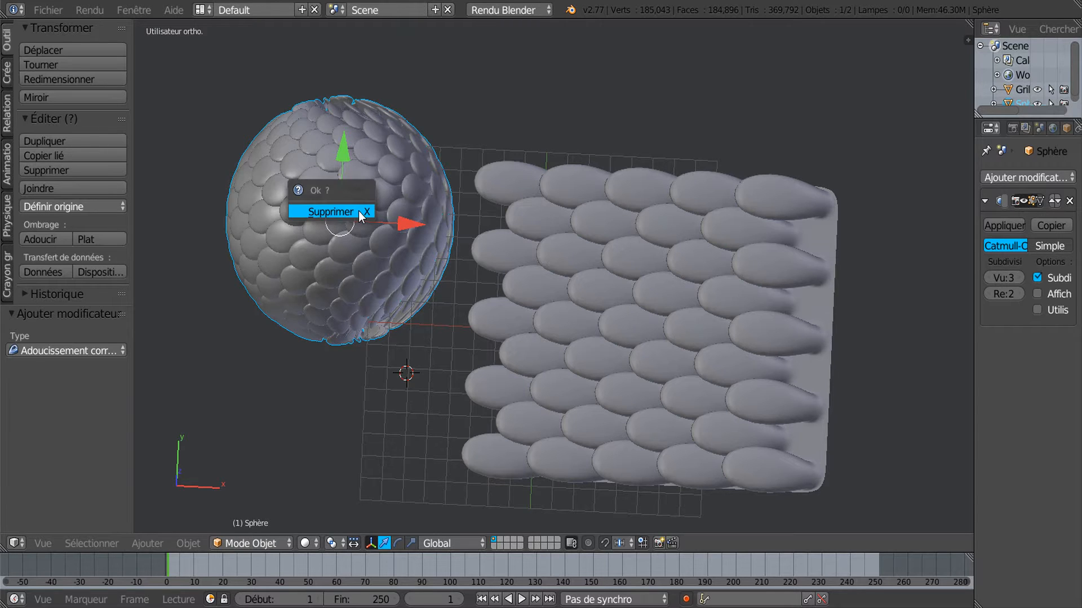
click(358, 211)
right_click(621, 298)
key(x)
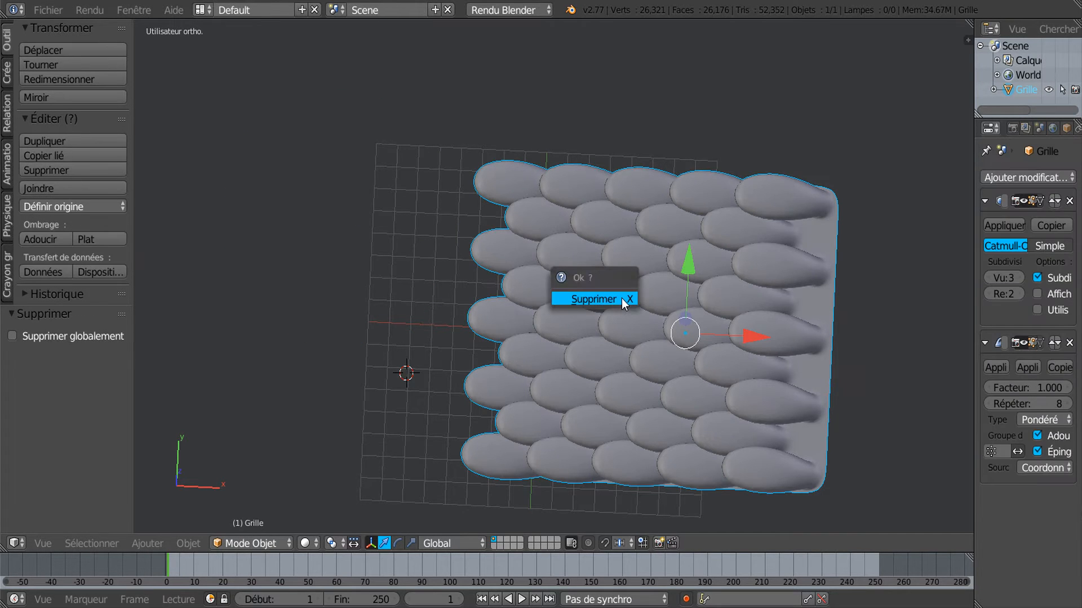
click(621, 299)
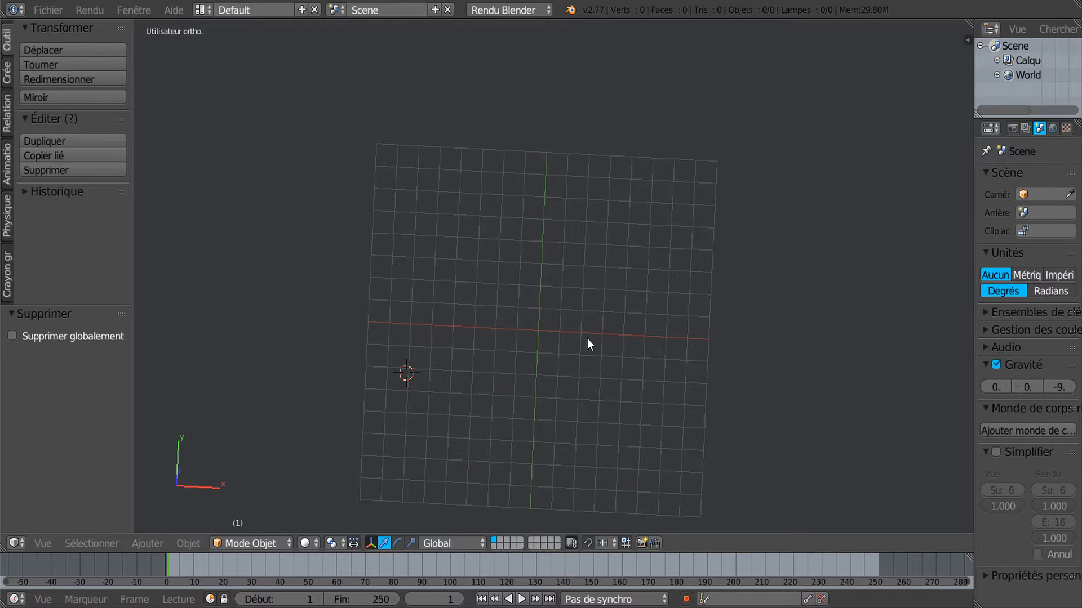
- Snap the 3D cursor to the centre of the scene
key(shift+s)
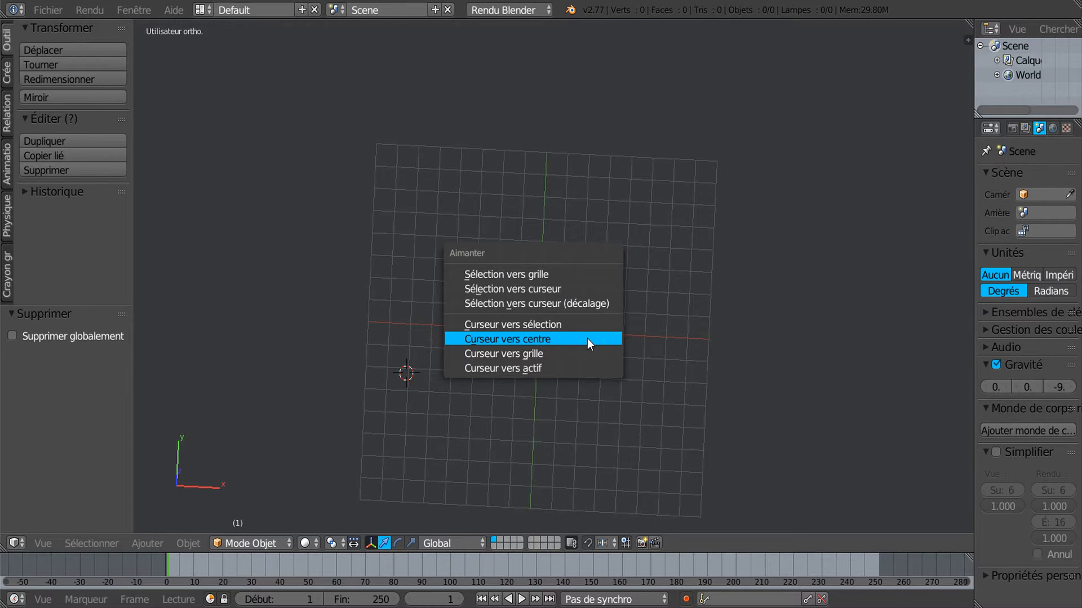
click(559, 337)
middle_drag(560, 340, 599, 369)
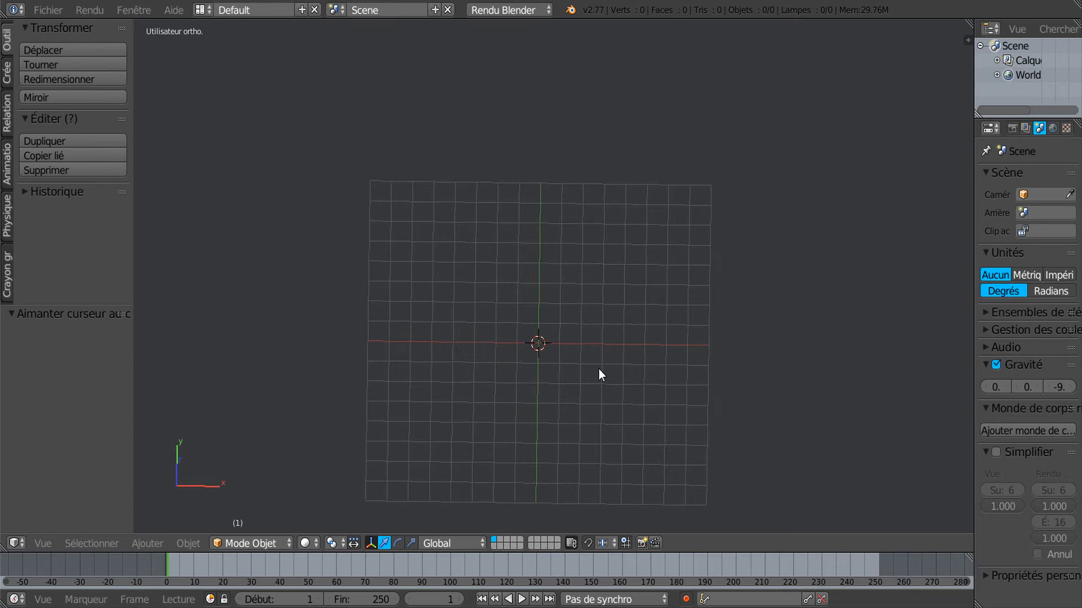
- Add a grid mesh with 10 by 10 subdivisions at the 3D cursor and scale it up by about 6.42
click(7, 71)
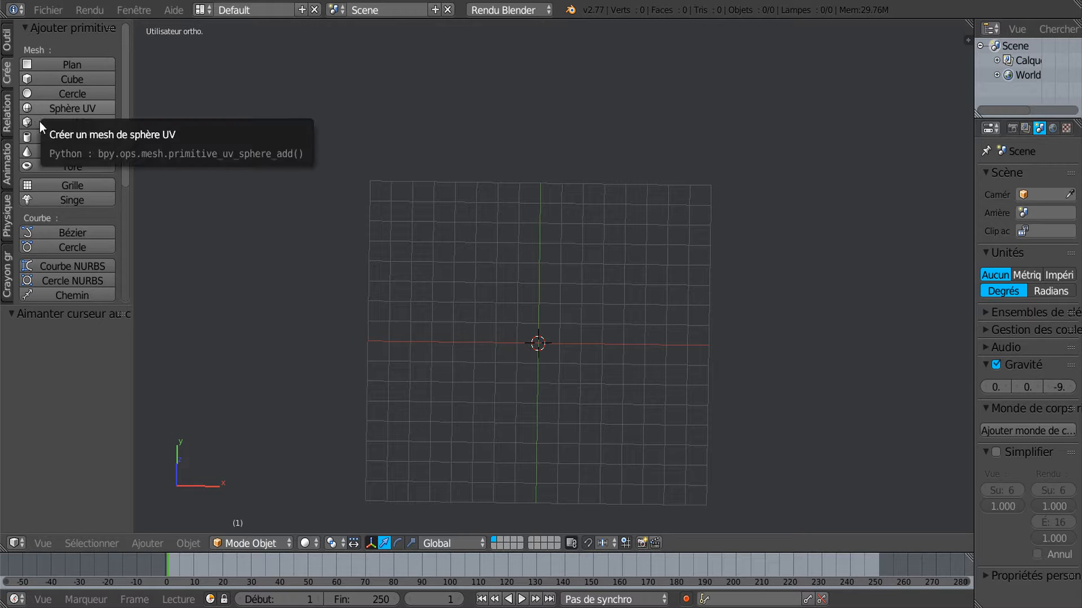
click(56, 184)
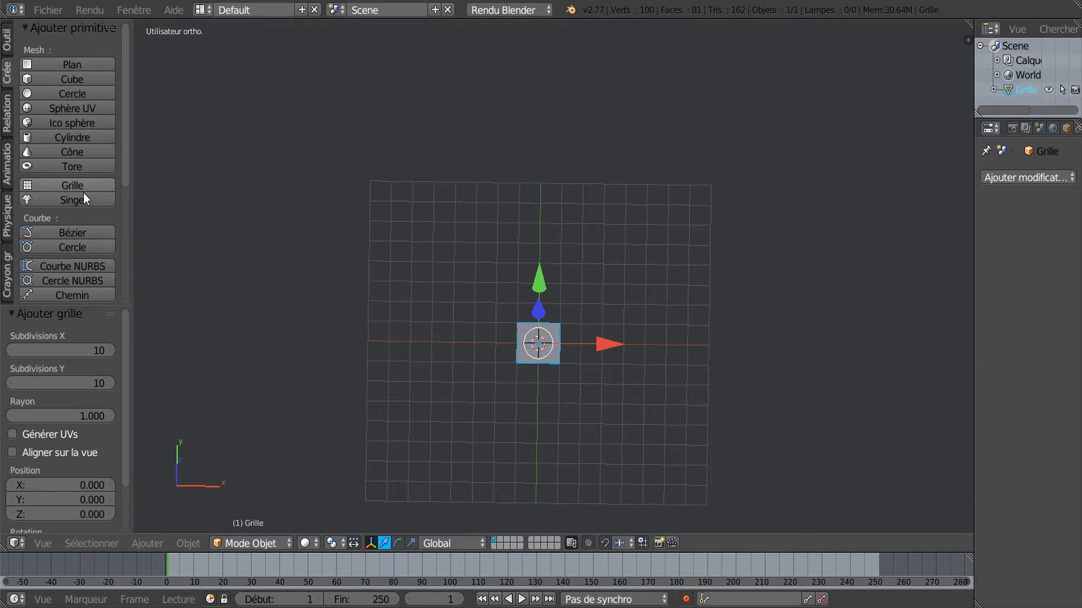
key(s)
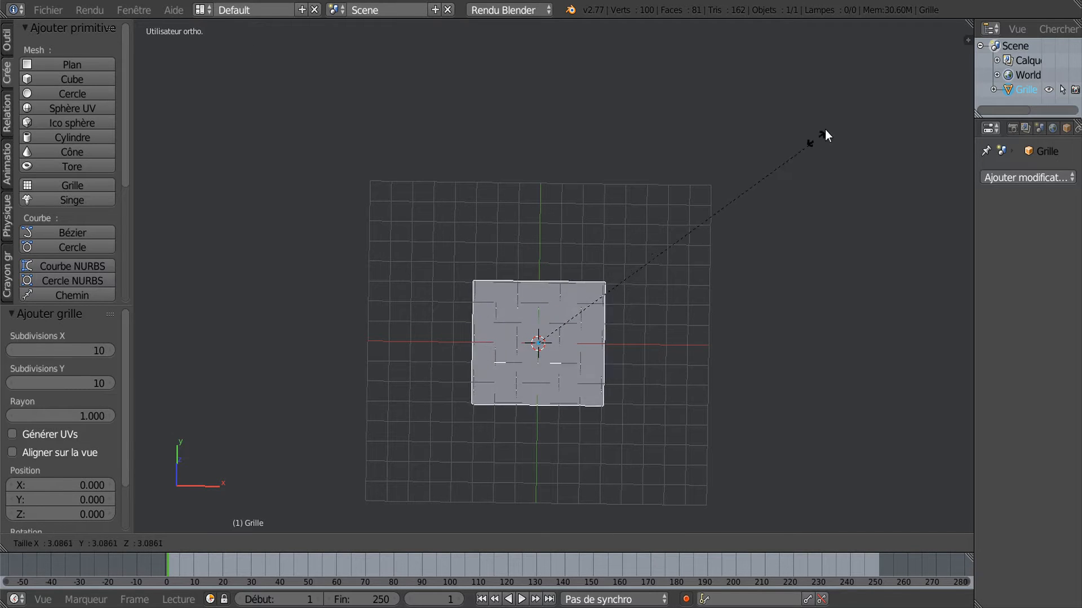
click(285, 449)
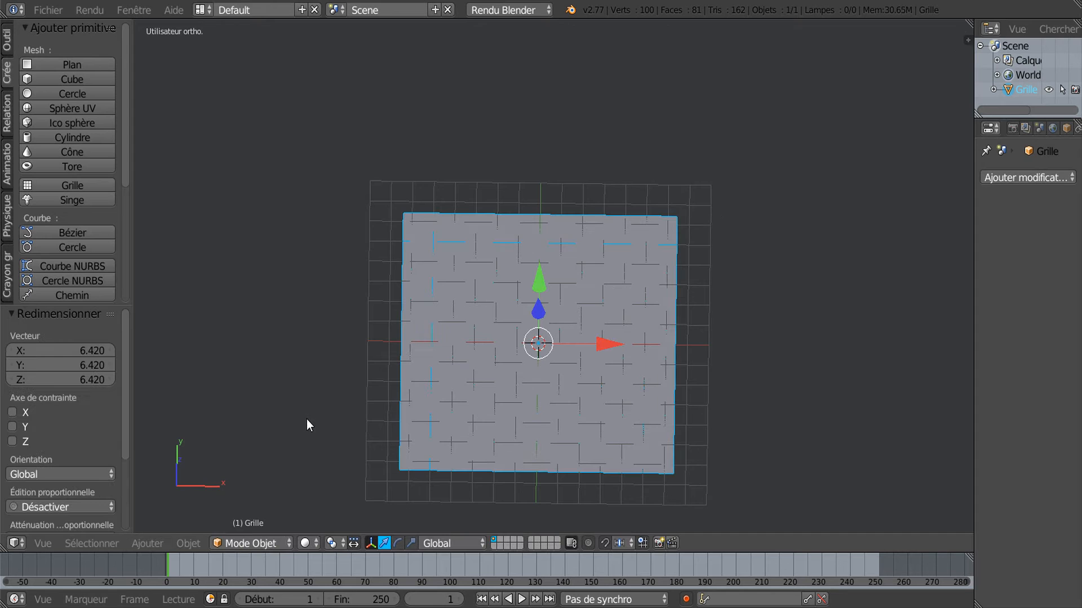
- Move the grid slightly upward along the Z axis
middle_drag(347, 412, 399, 343)
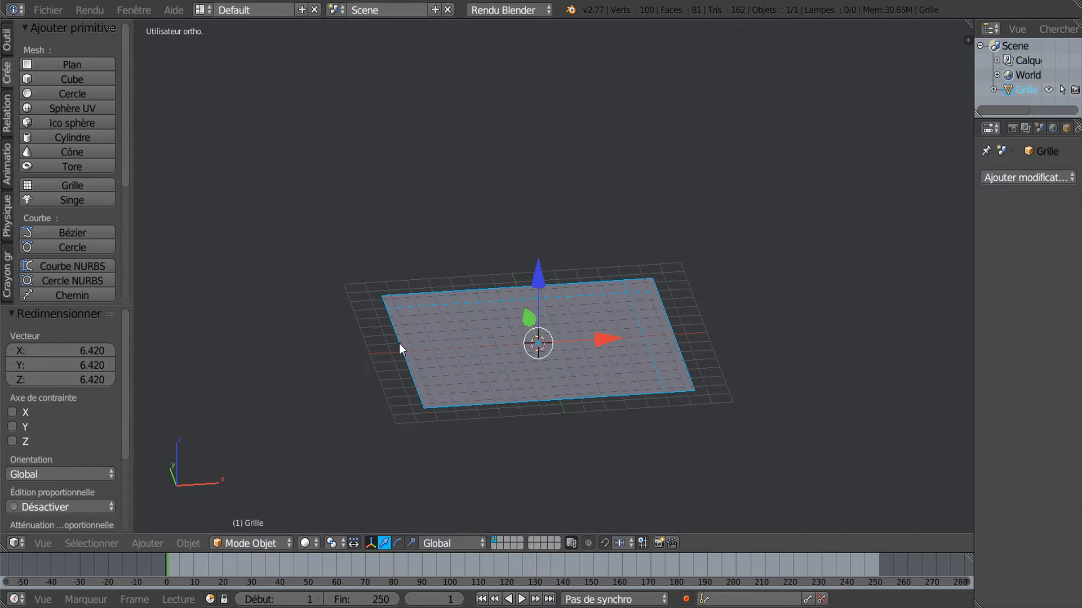
drag(540, 287, 540, 272)
middle_drag(600, 306, 586, 367)
- Enter Edit Mode on the grid and apply Checker Deselect so that every other face stays selected
key(Tab)
scroll(587, 367, up, 2)
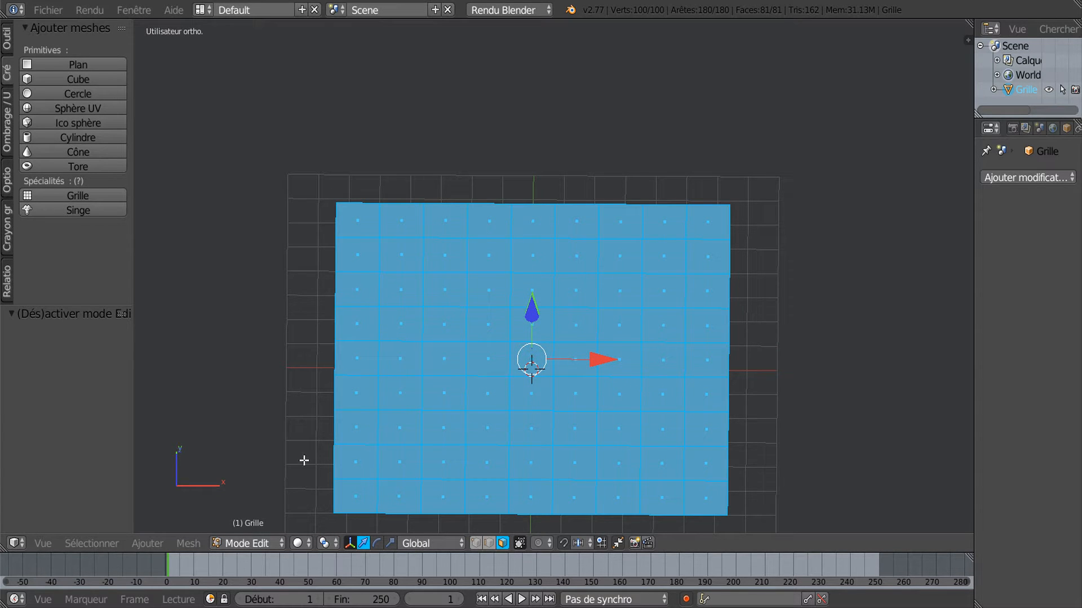
click(145, 544)
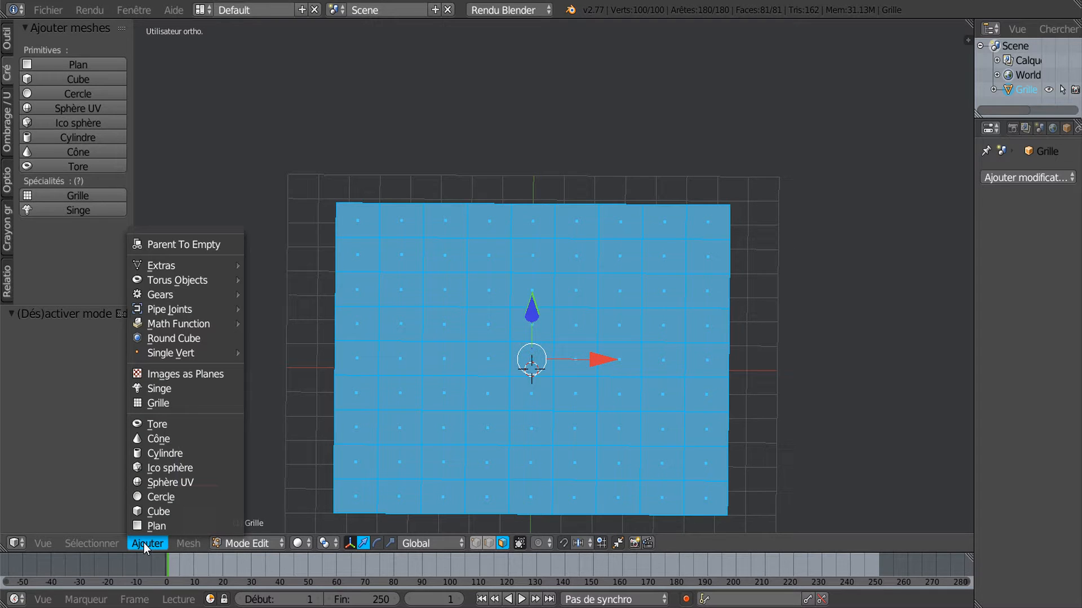
mouse_move(98, 544)
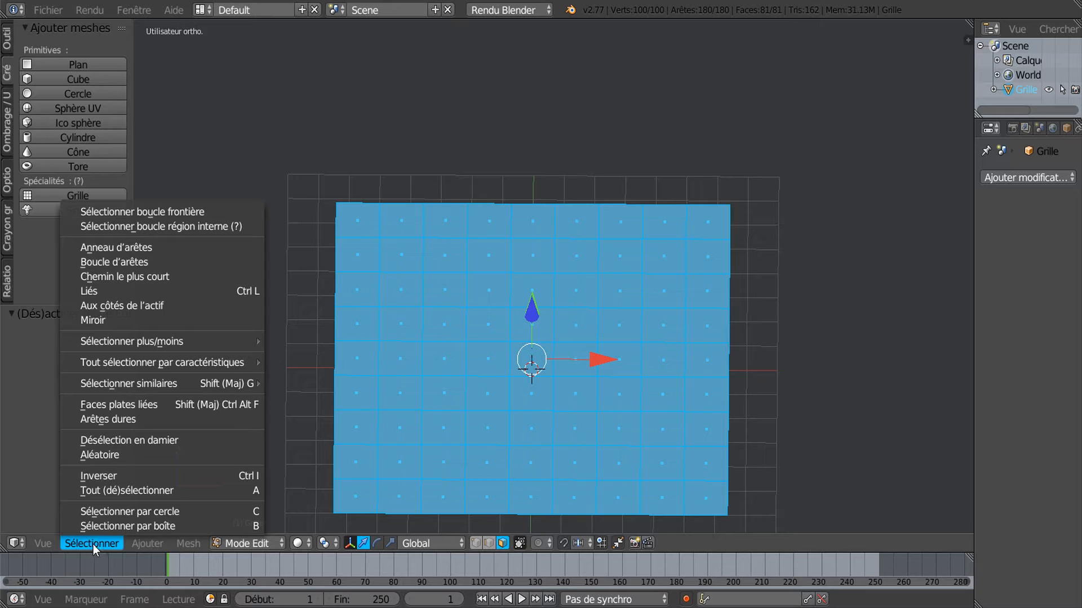
click(110, 440)
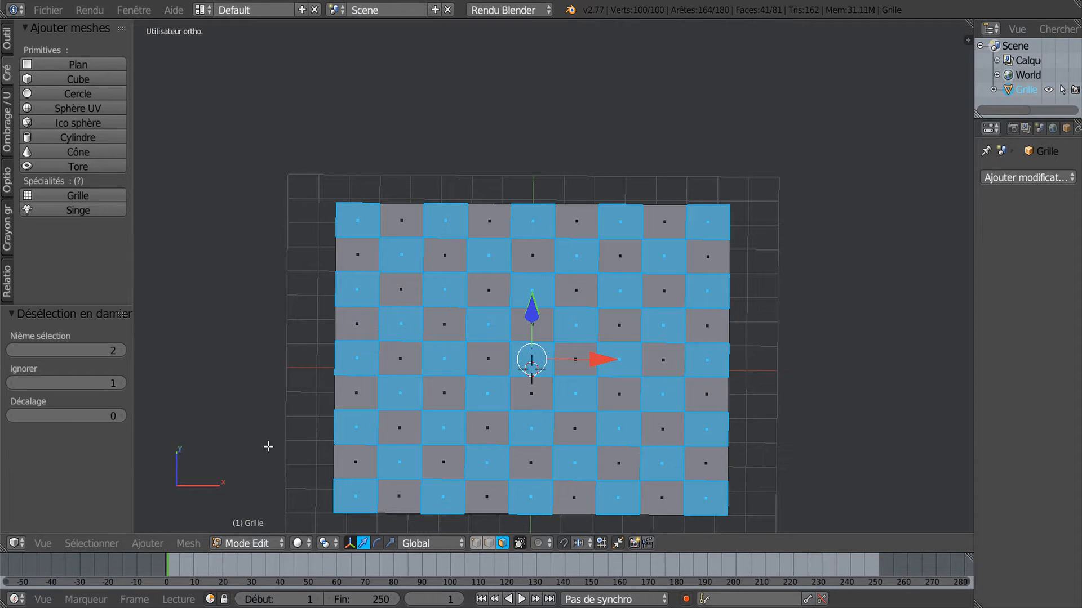
- Inset the selected checkerboard faces by a thickness of about 0.027
middle_drag(806, 362, 804, 385)
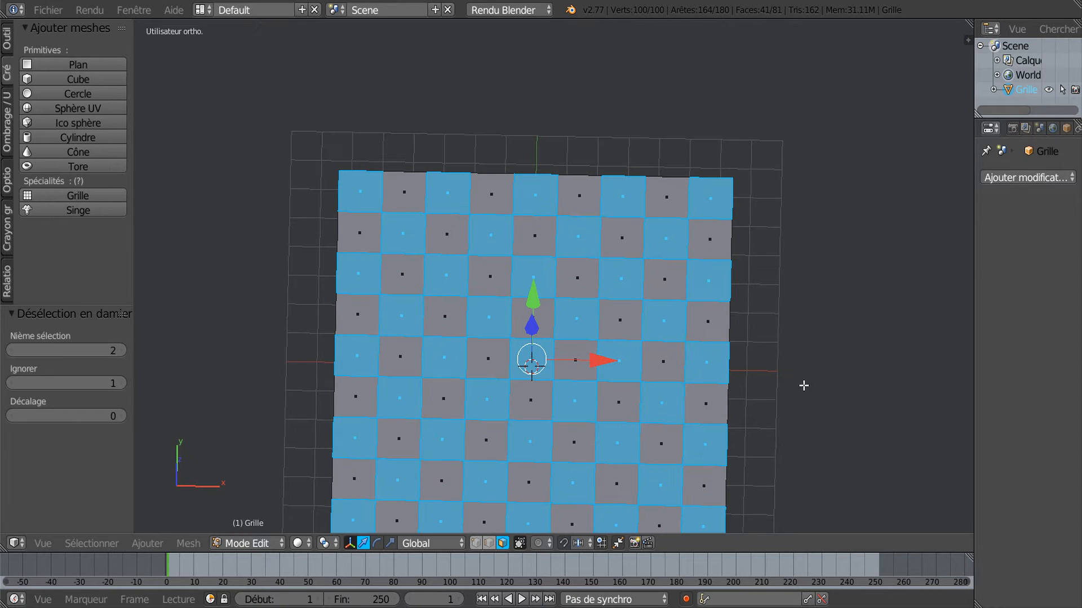
middle_drag(809, 437, 805, 386)
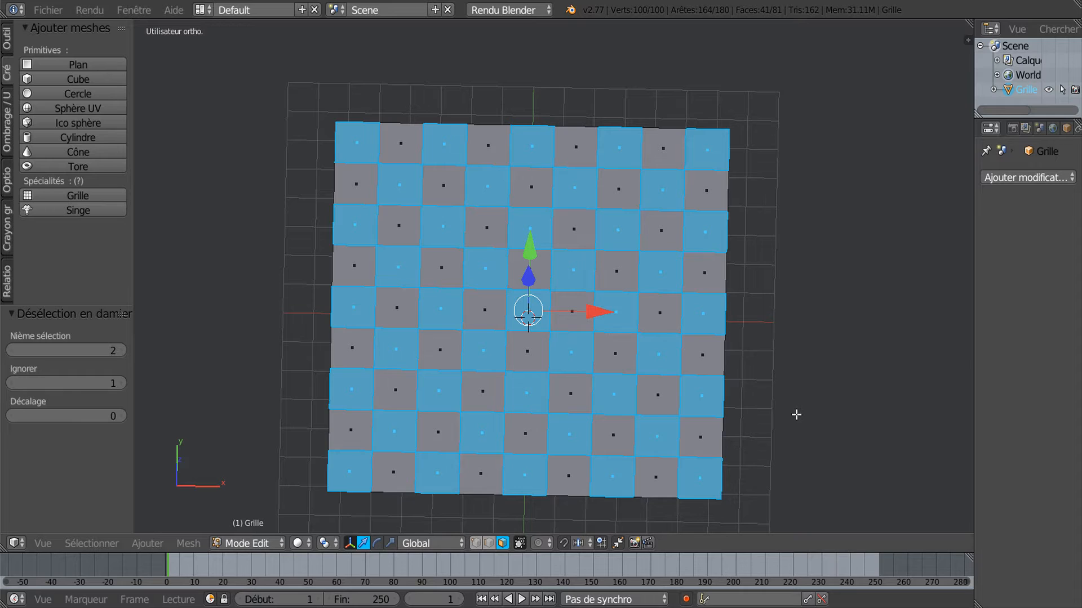
key(i)
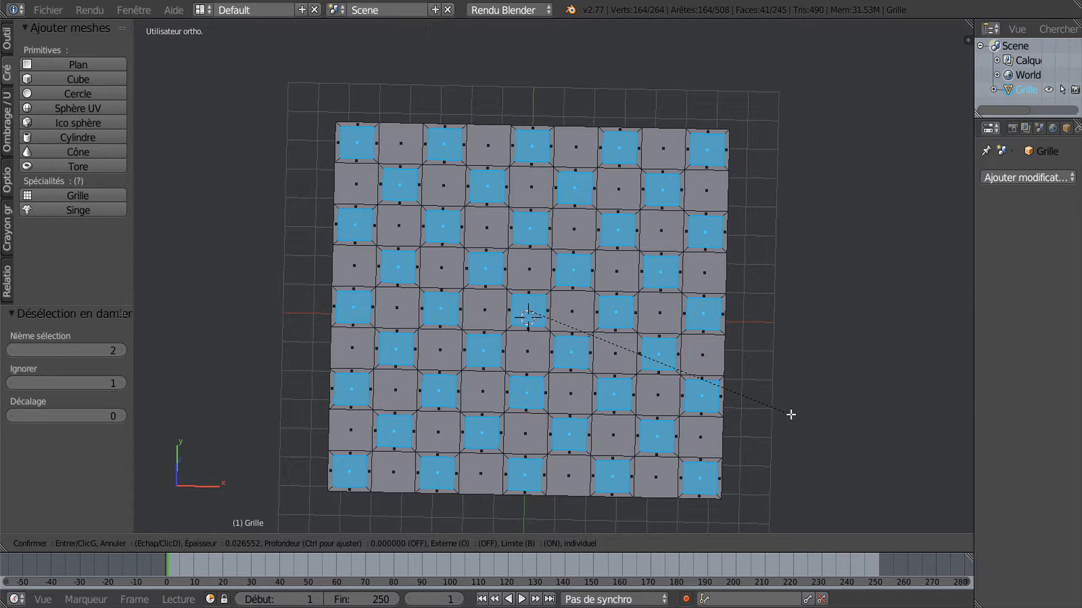
click(791, 414)
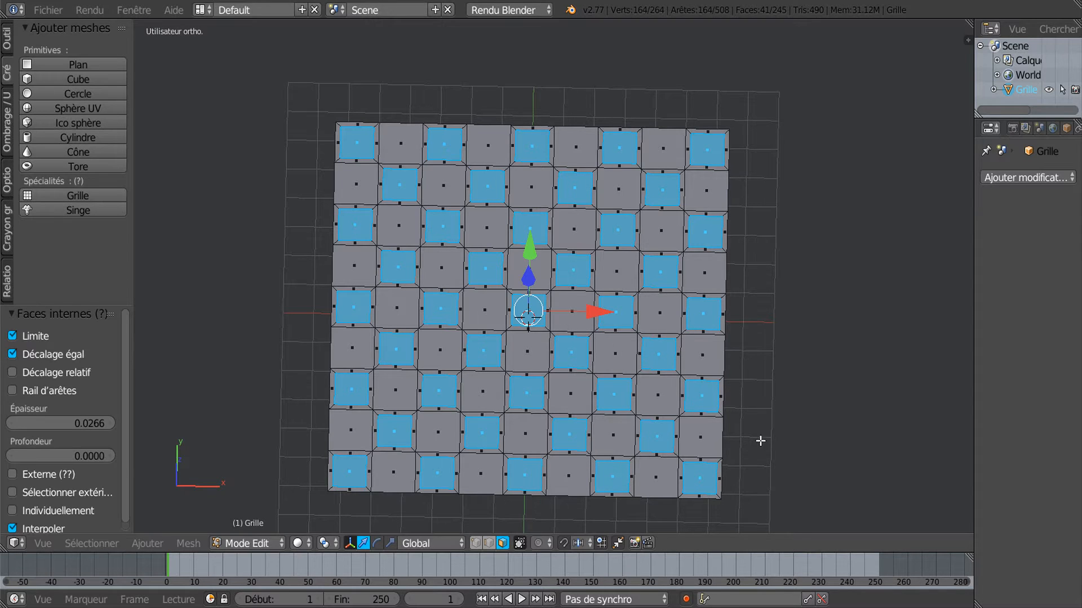
- Extrude the inset faces and raise them about 1.12 along the Z axis
middle_drag(784, 433, 780, 361)
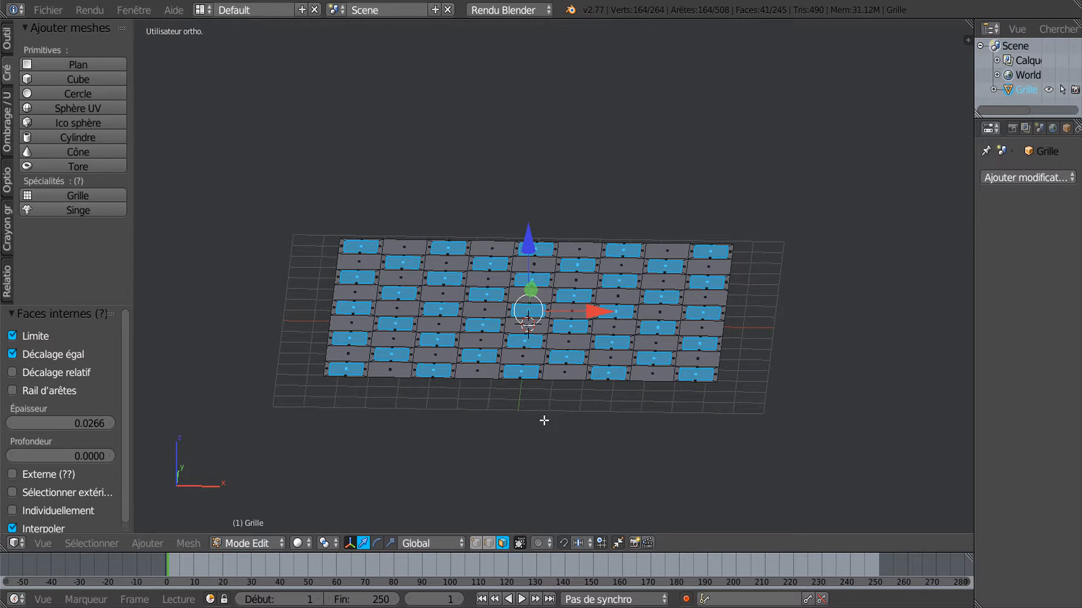
key(e)
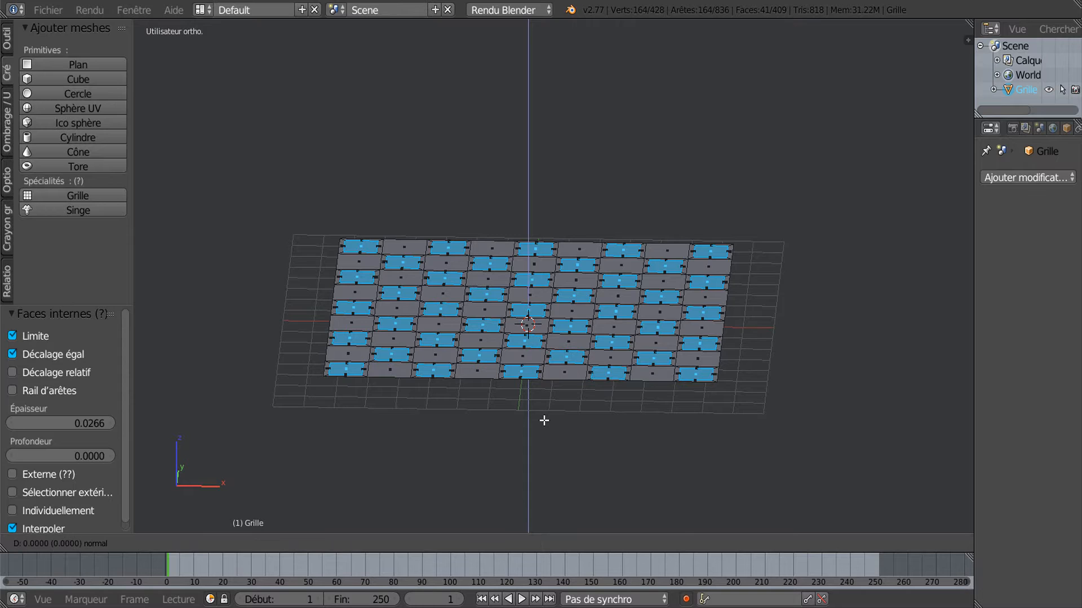
right_click(543, 420)
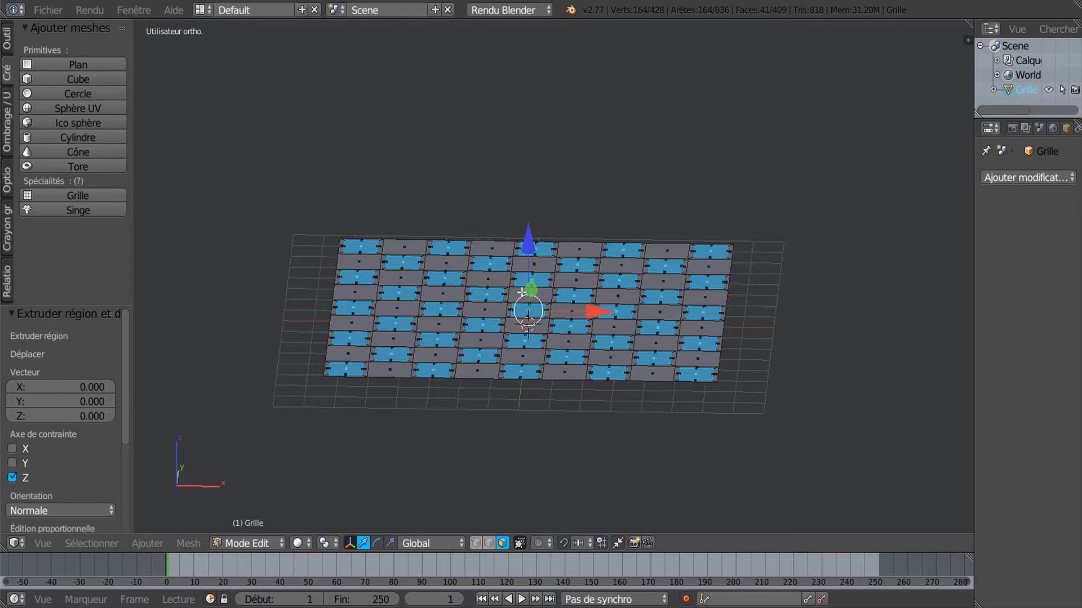
drag(531, 245, 534, 210)
- Add a Subdivision Surface modifier to the grid and set its view subdivisions to 3
middle_drag(490, 430, 488, 410)
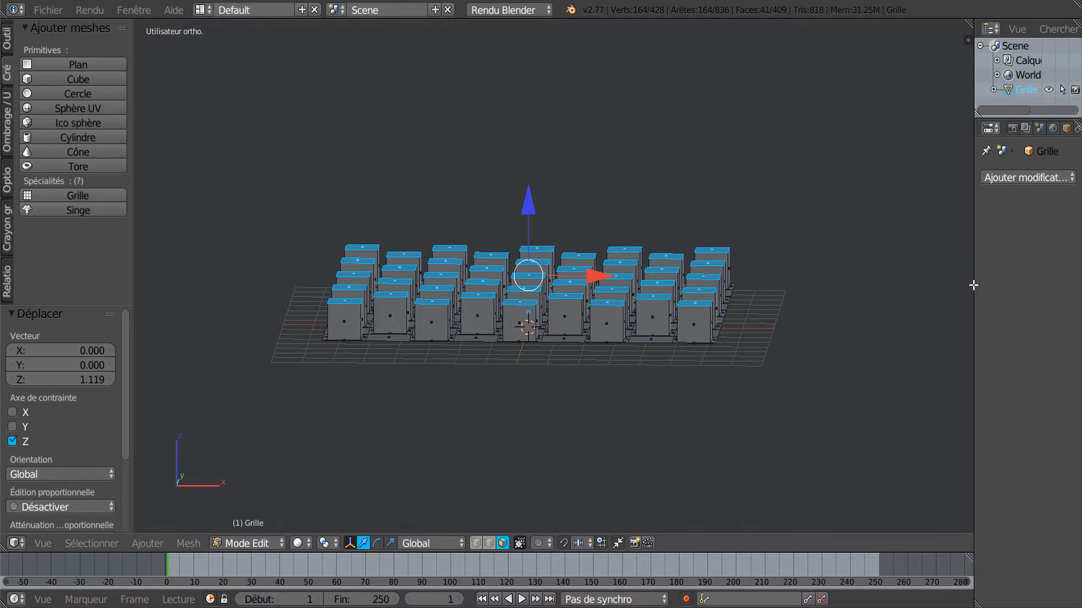
drag(974, 283, 872, 296)
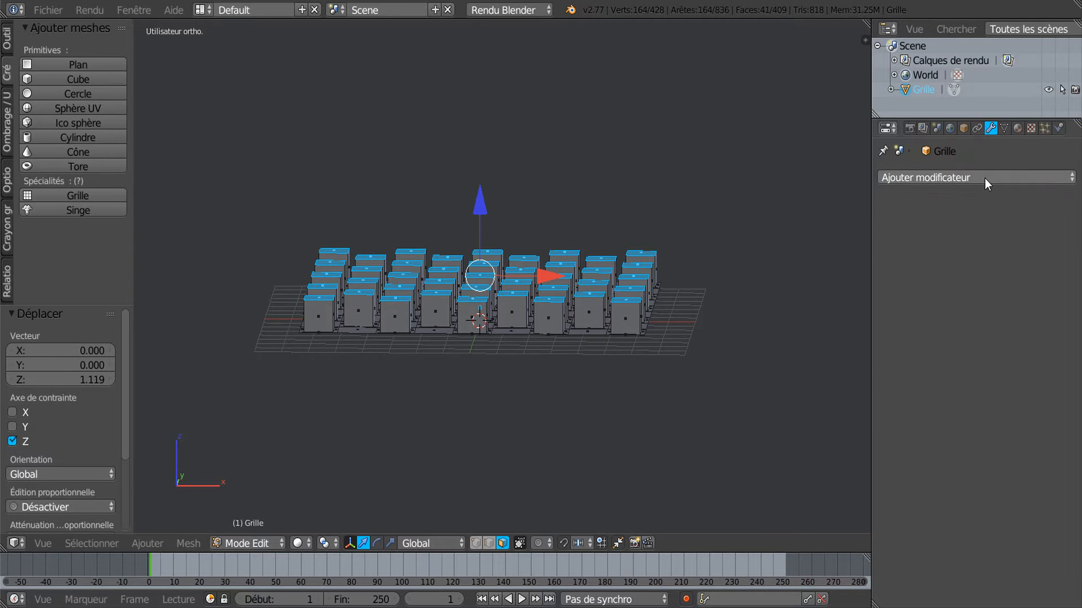
click(984, 178)
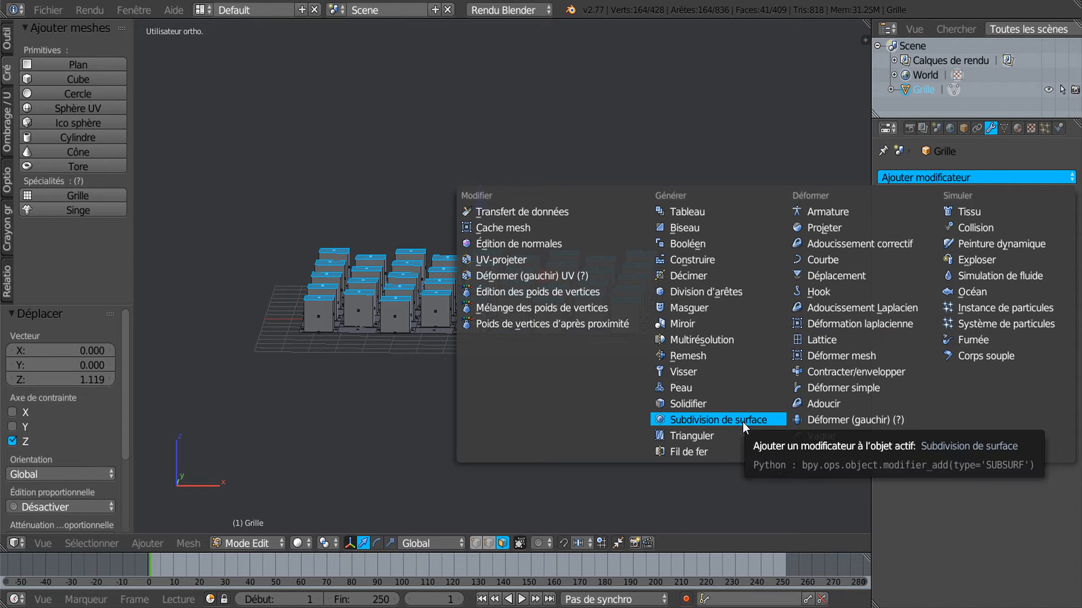
click(704, 421)
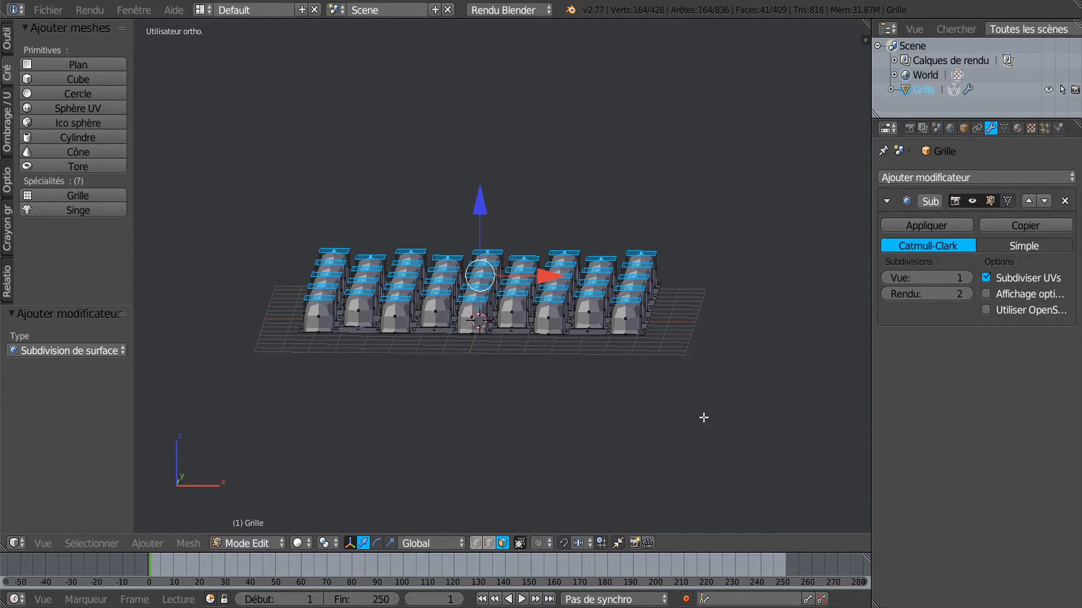
middle_drag(696, 411, 695, 430)
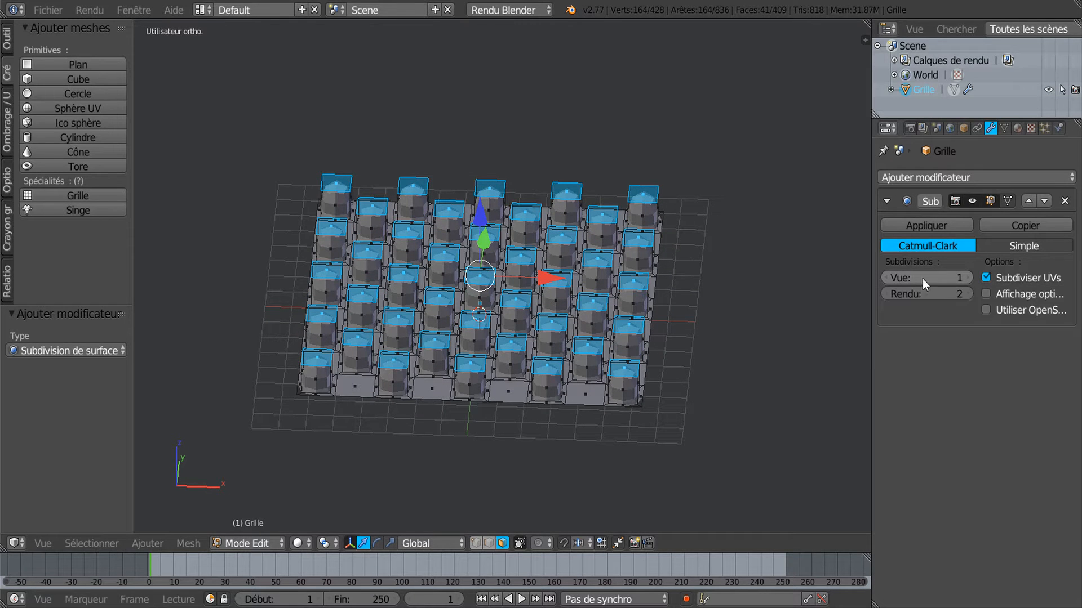
click(968, 276)
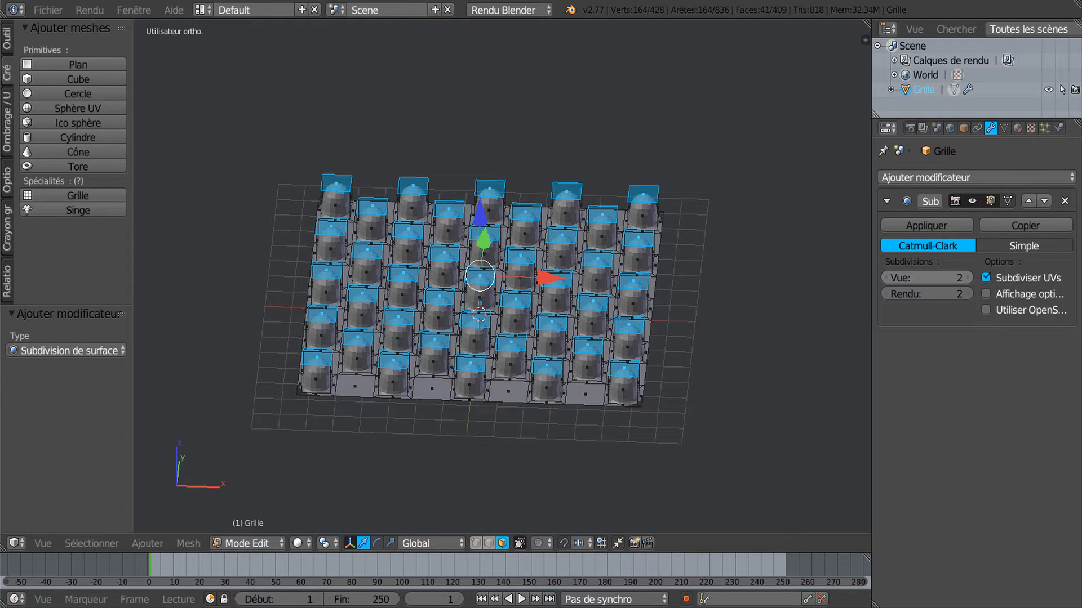
click(968, 276)
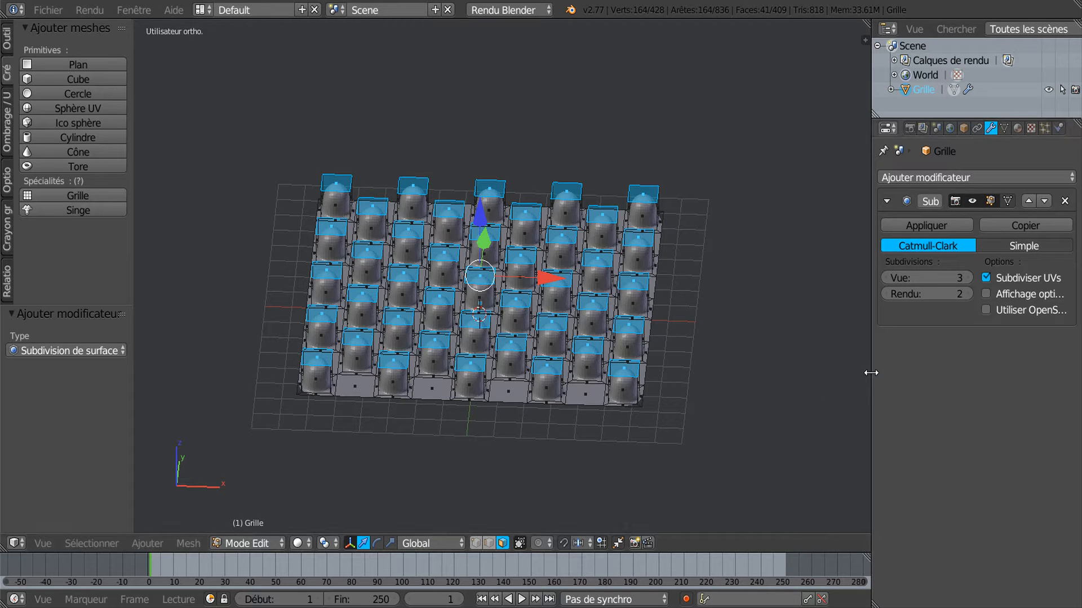
- Leave Edit Mode and return the smoothed grid to Object Mode
drag(871, 373, 969, 366)
middle_drag(894, 404, 795, 424)
scroll(704, 447, up, 3)
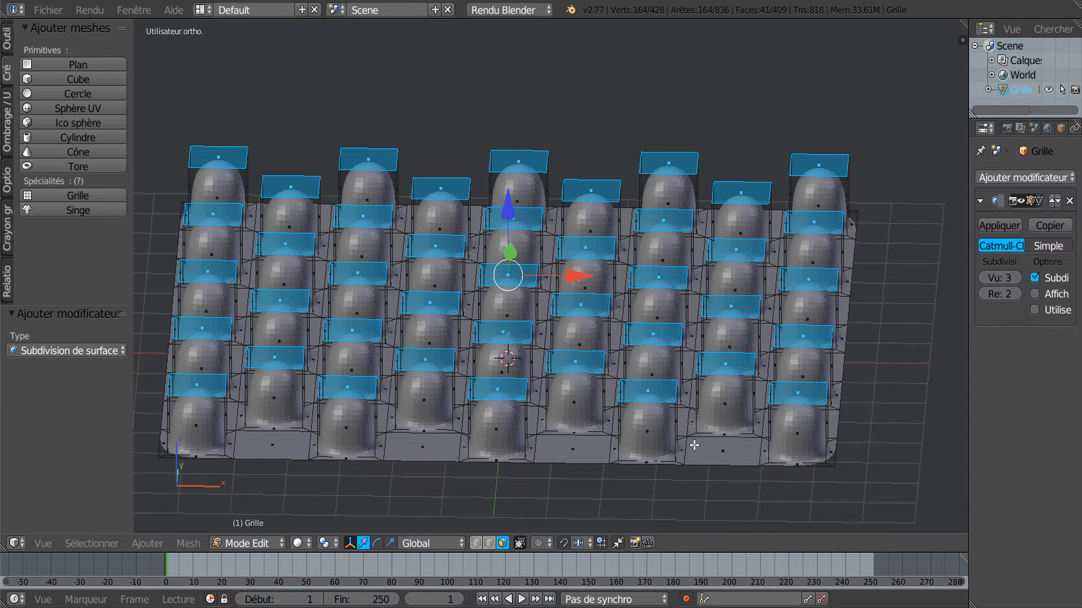
scroll(694, 445, down, 1)
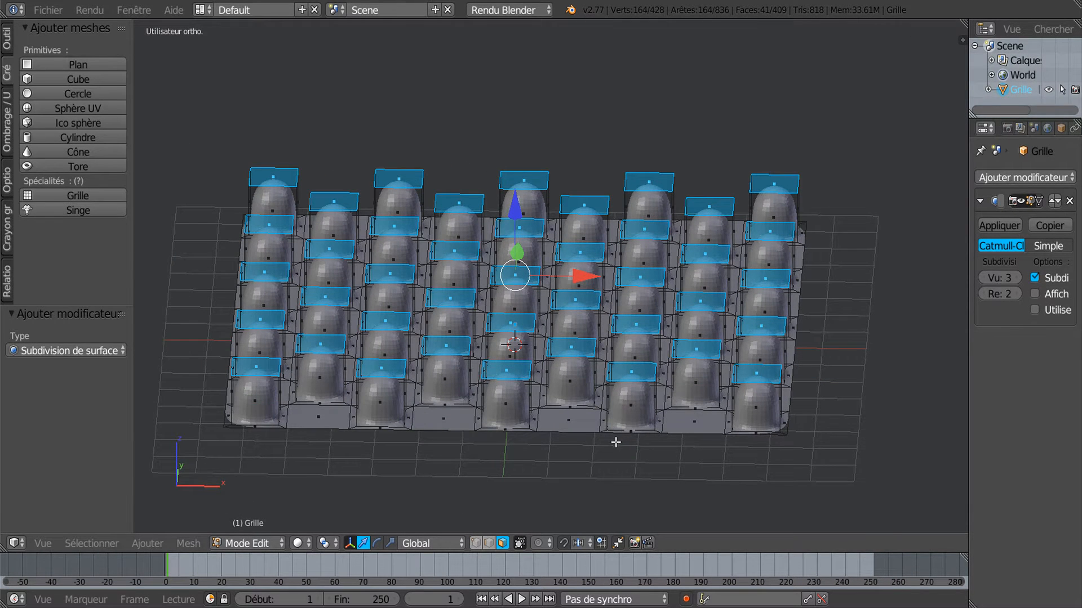
shift+middle_drag(616, 442, 649, 431)
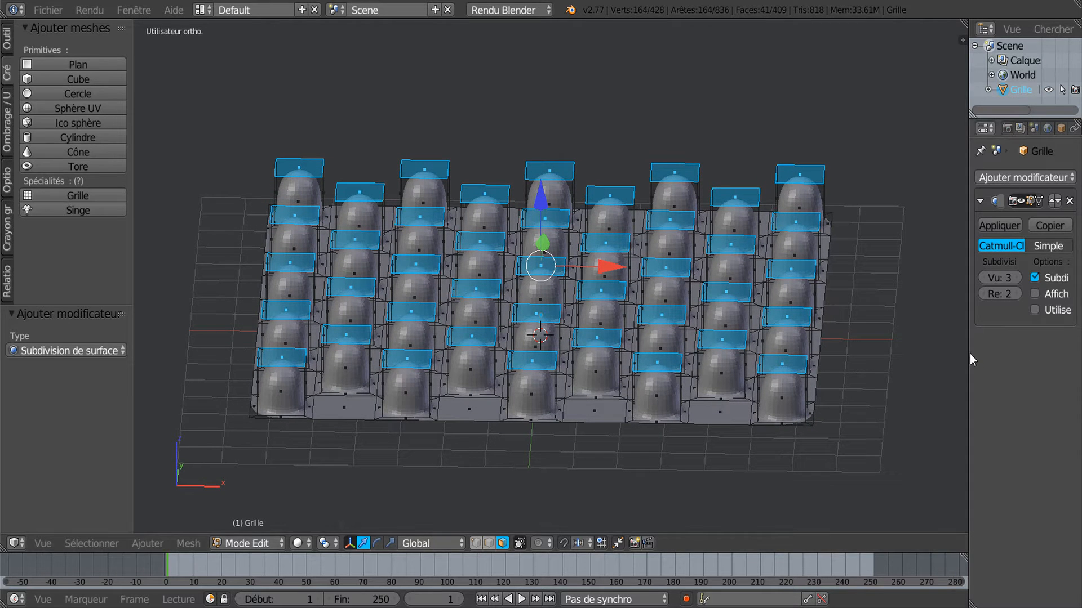
mouse_move(968, 358)
mouse_down()
mouse_move(925, 358)
mouse_move(949, 359)
mouse_up()
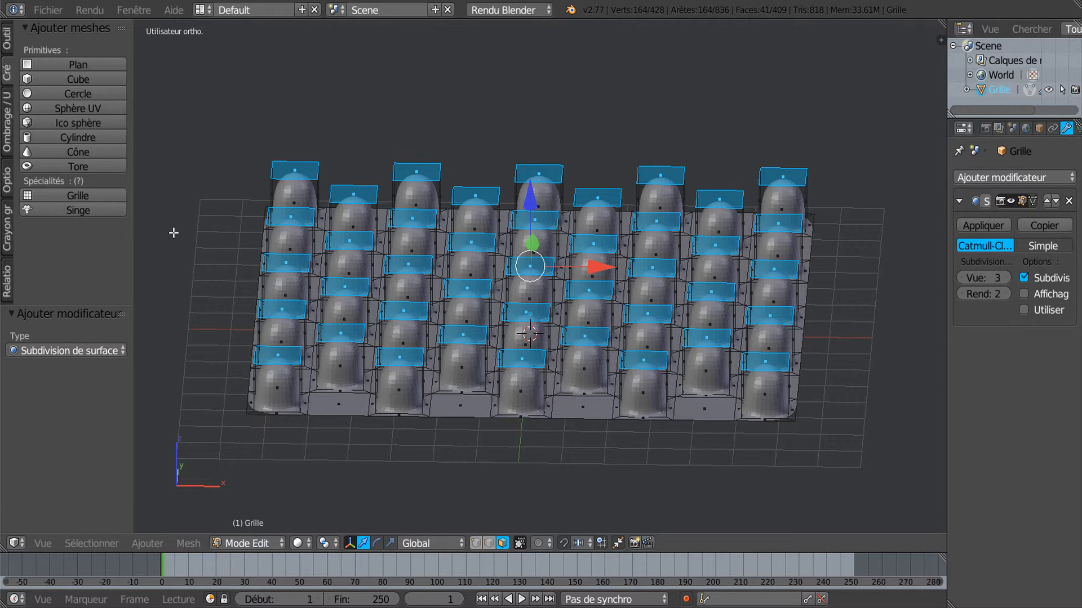
key(Tab)
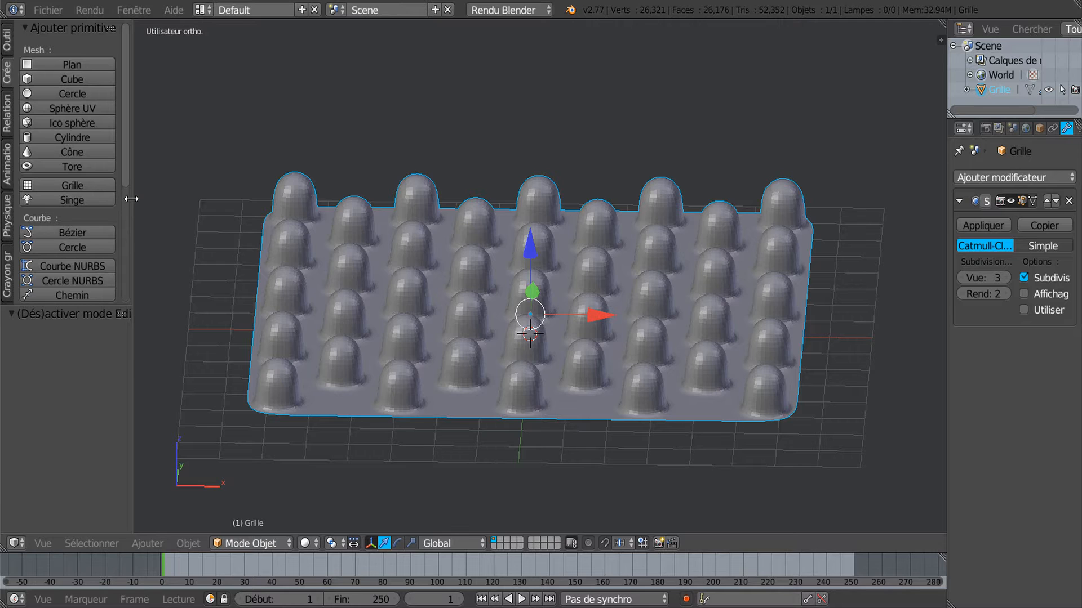
- Apply smooth shading to the grid object
drag(131, 199, 163, 200)
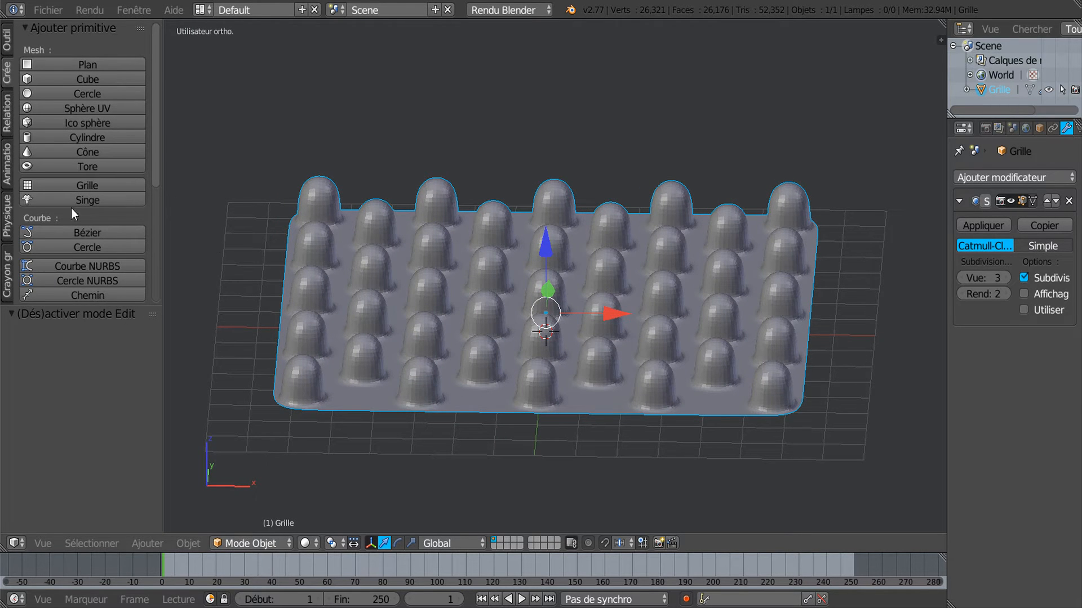
mouse_move(155, 168)
mouse_down()
mouse_move(158, 221)
mouse_move(164, 181)
mouse_up()
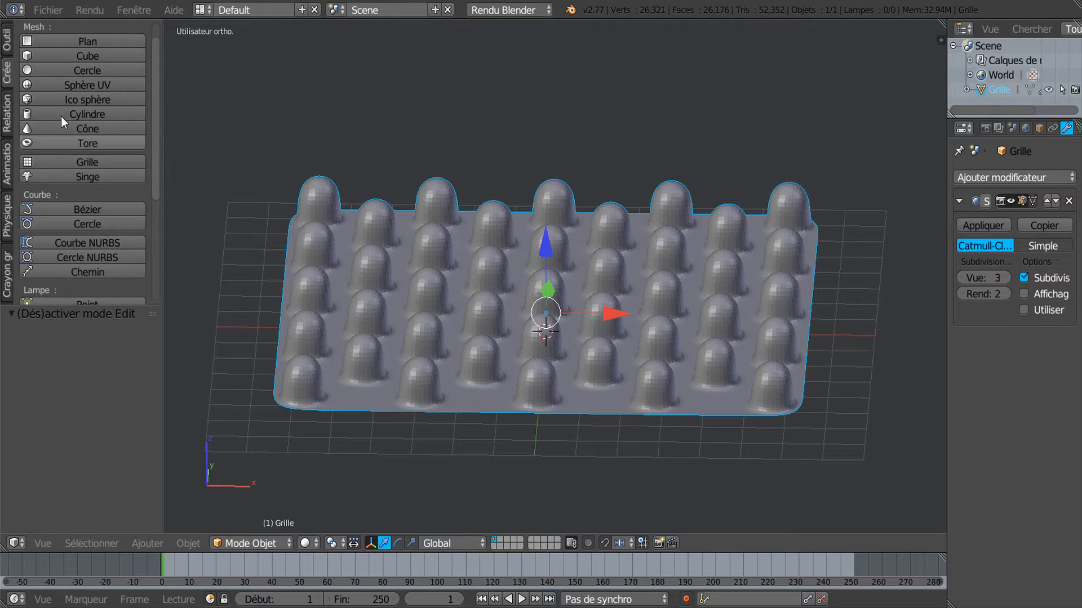
click(7, 39)
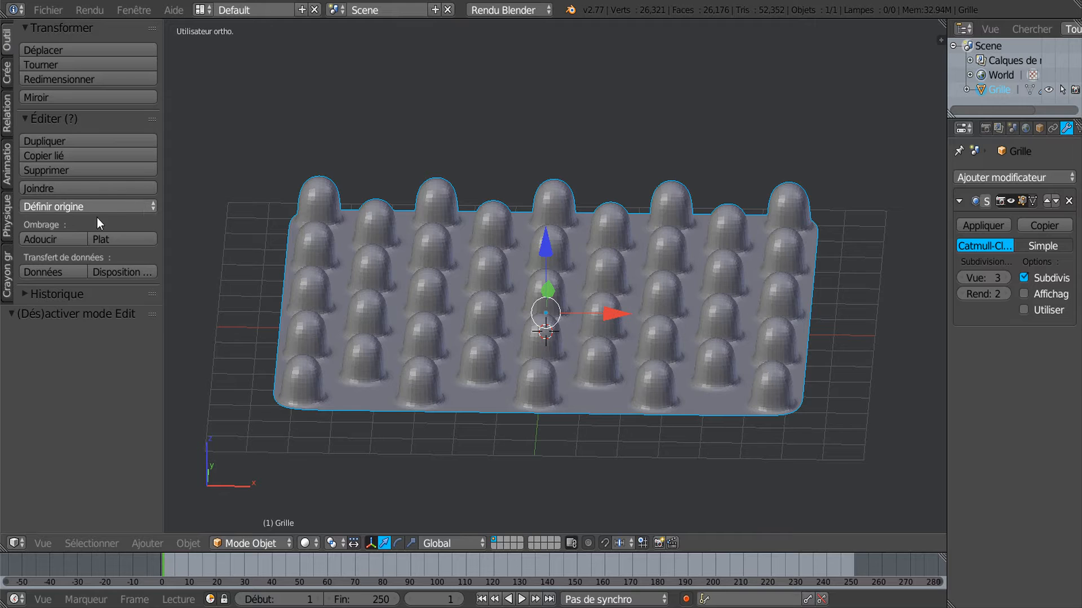
click(45, 237)
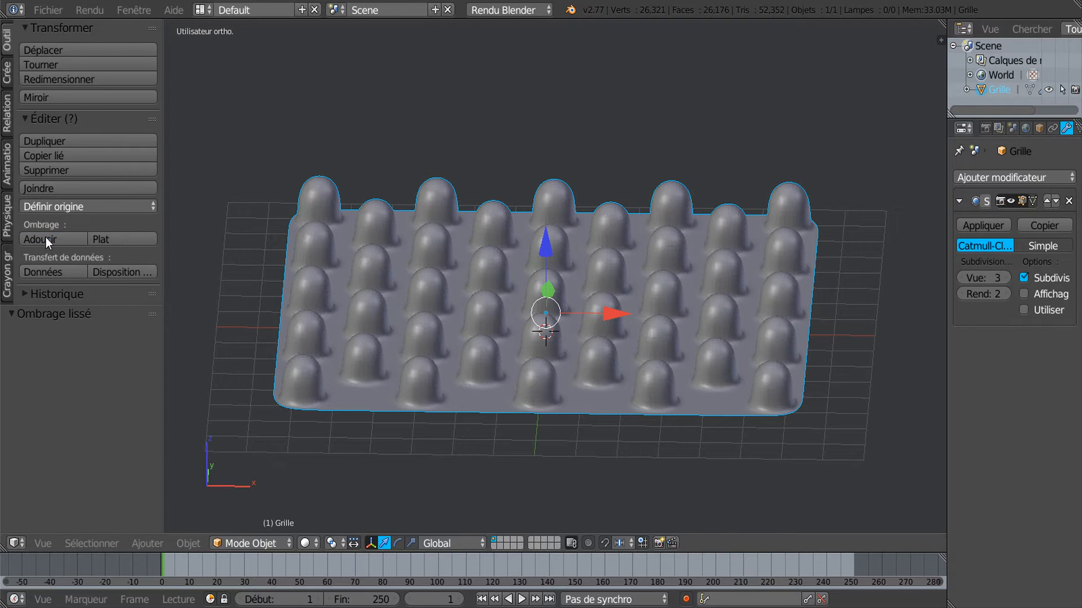
- Shift the raised top faces by about -0.862 along X and lower them by about -0.907 along Z
key(Tab)
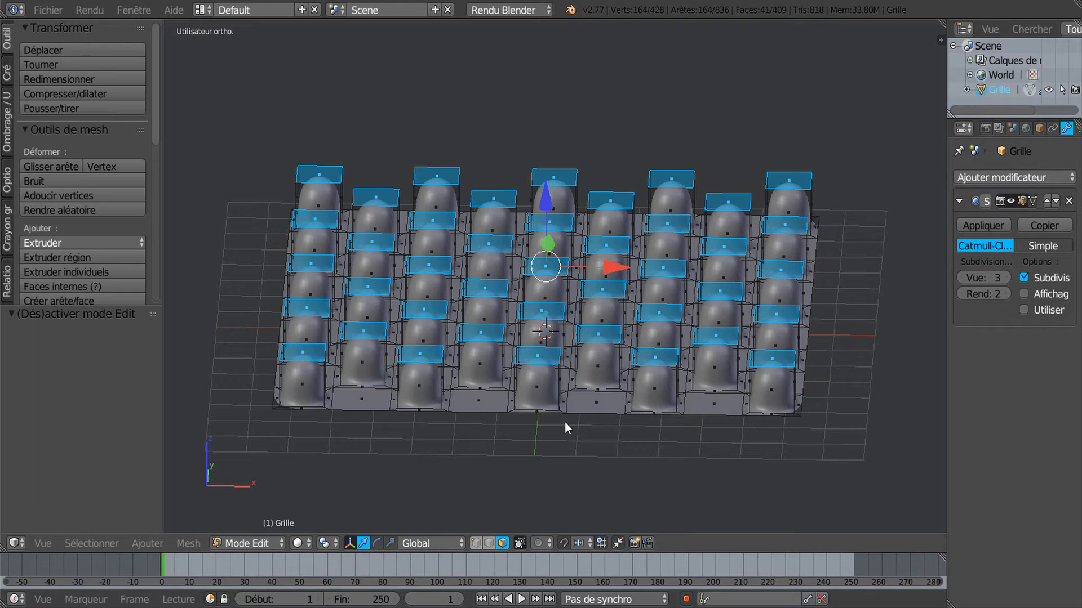
middle_drag(575, 432, 579, 411)
scroll(563, 400, up, 1)
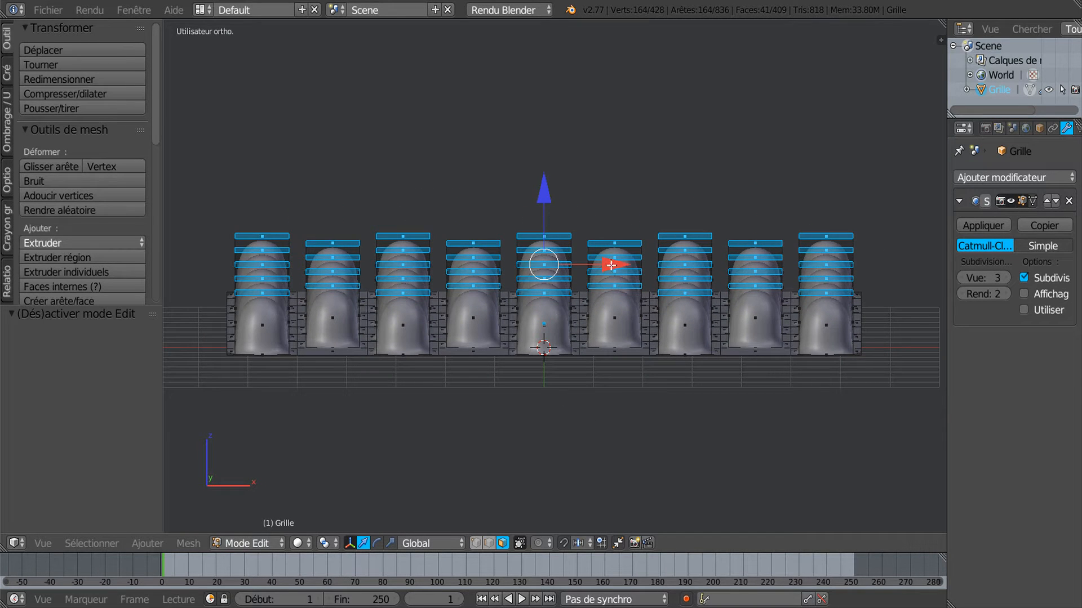
drag(598, 265, 569, 268)
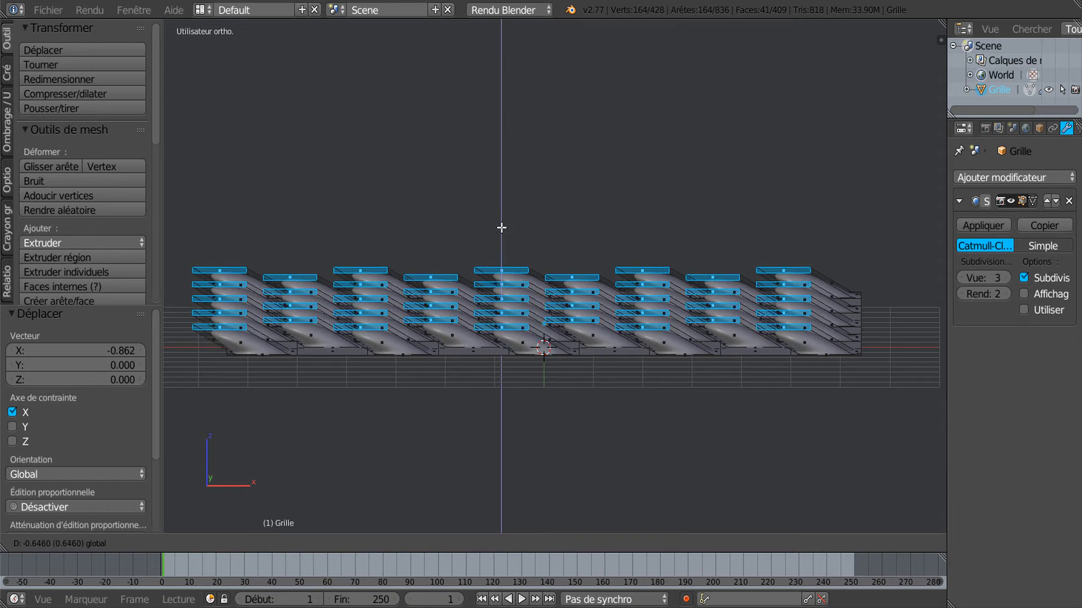
click(502, 239)
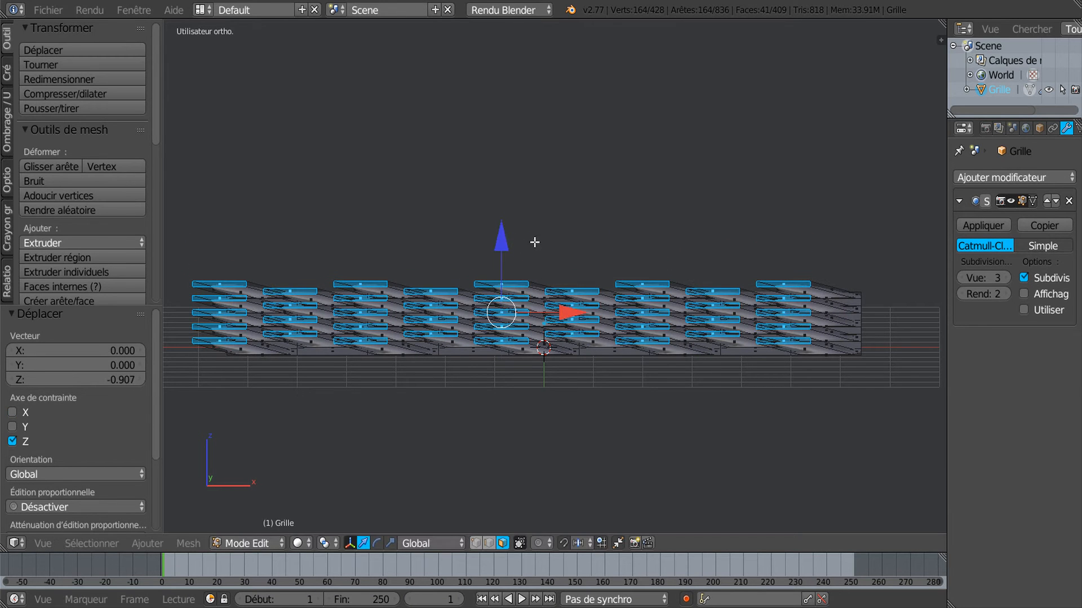
key(KP_7)
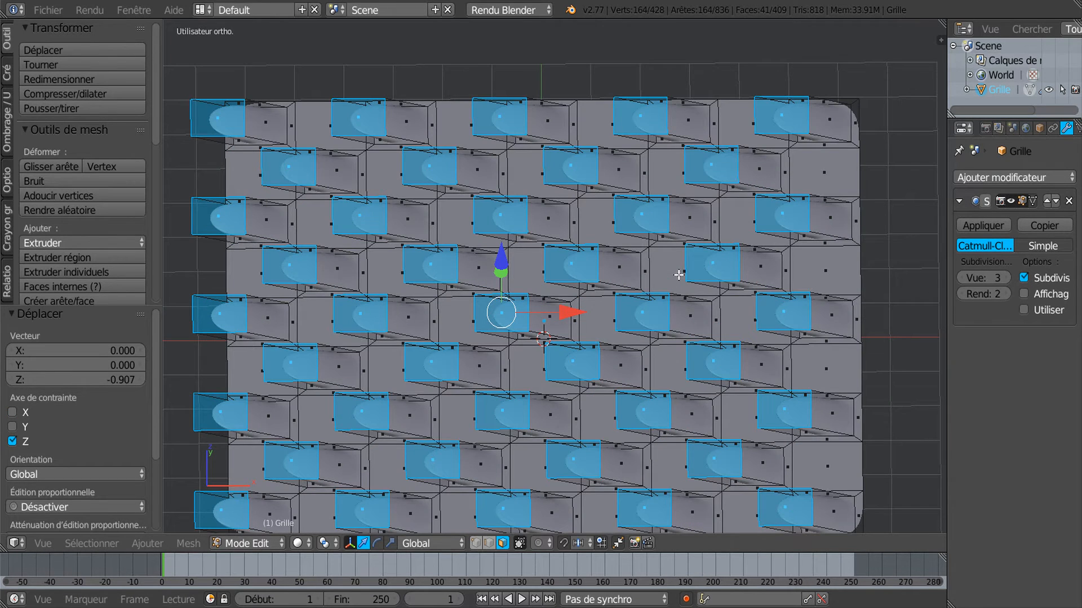
key(Tab)
scroll(674, 332, down, 3)
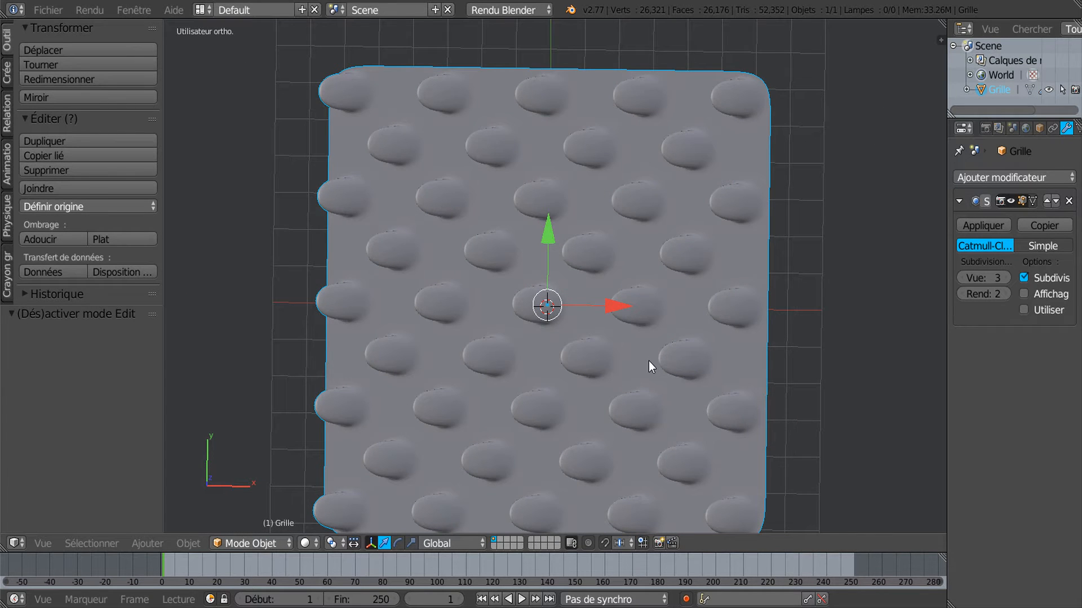
key(Tab)
scroll(621, 356, down, 1)
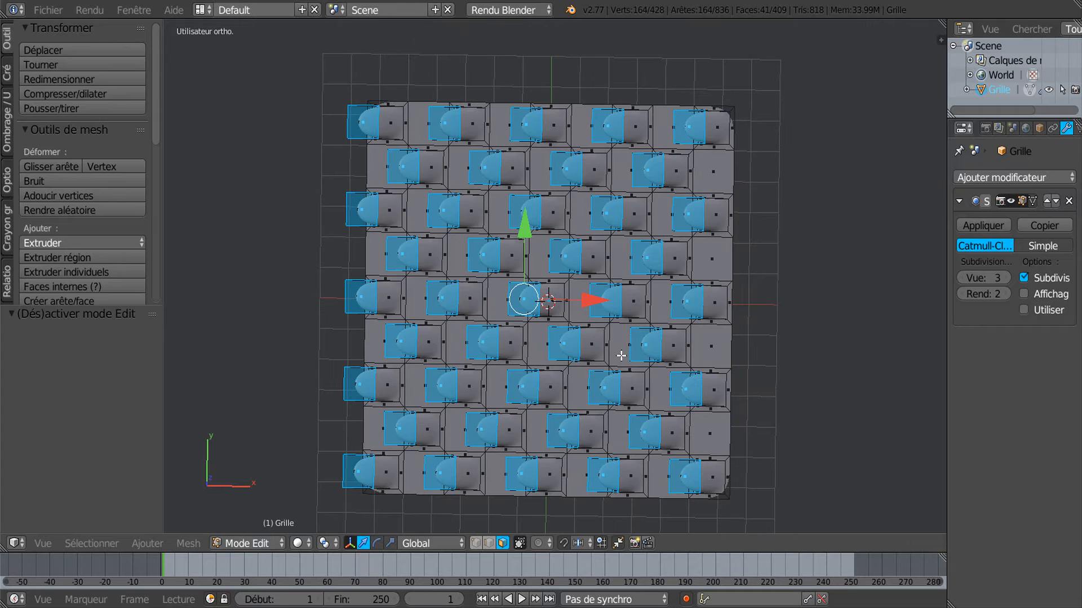
key(s)
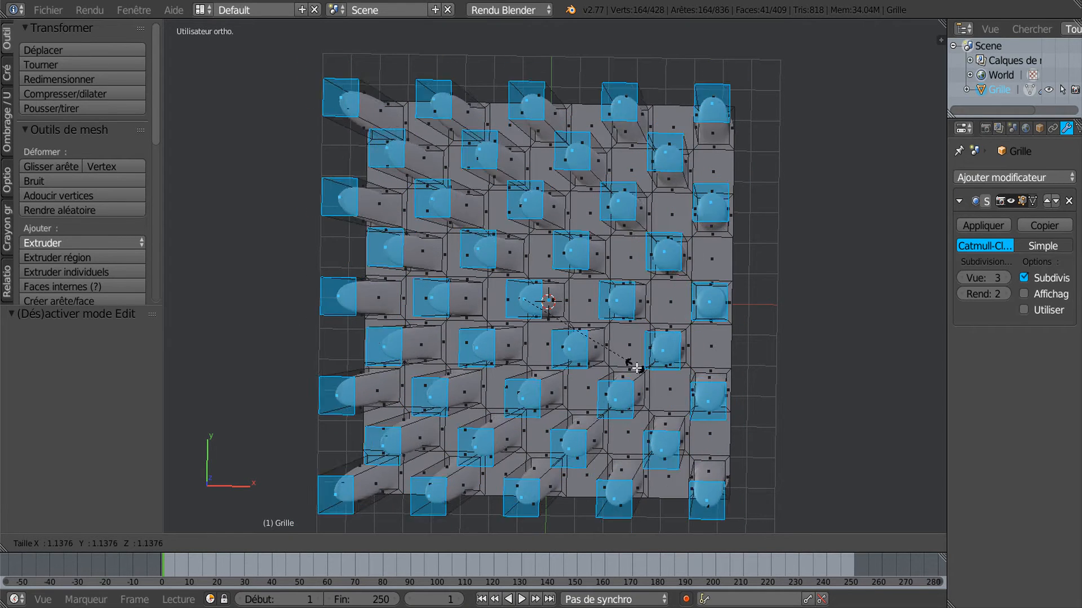
right_click(638, 365)
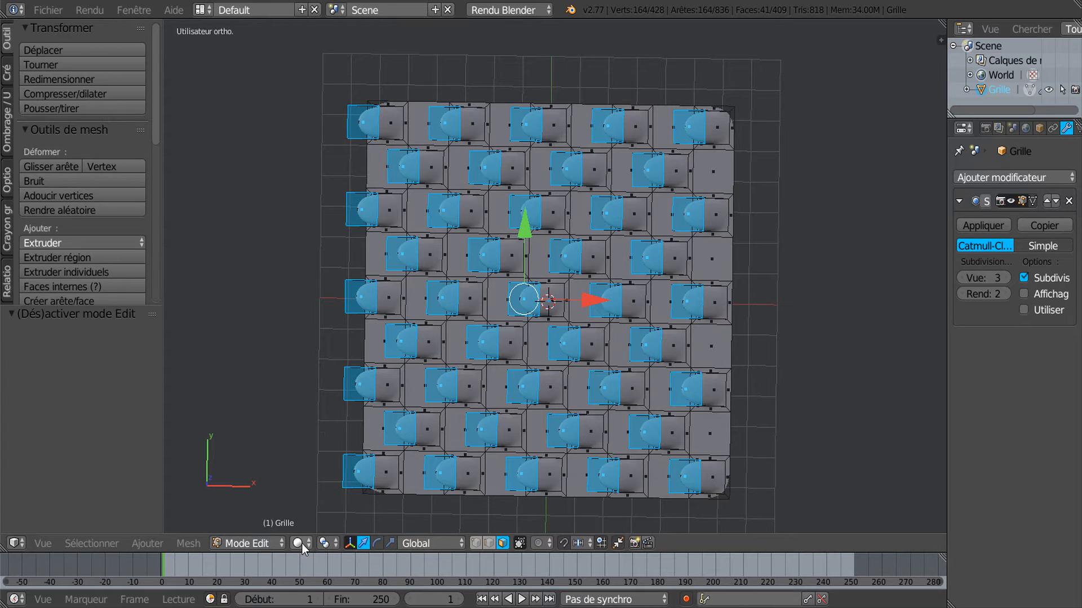
- Set the pivot point to individual origins and enlarge each selected face around its own centre
click(326, 543)
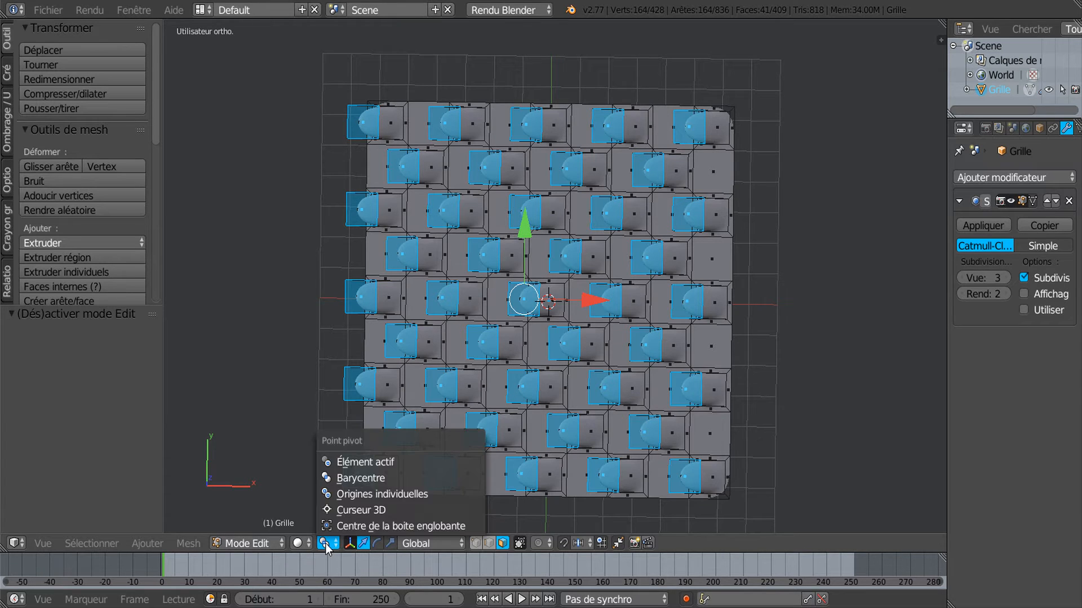
click(351, 494)
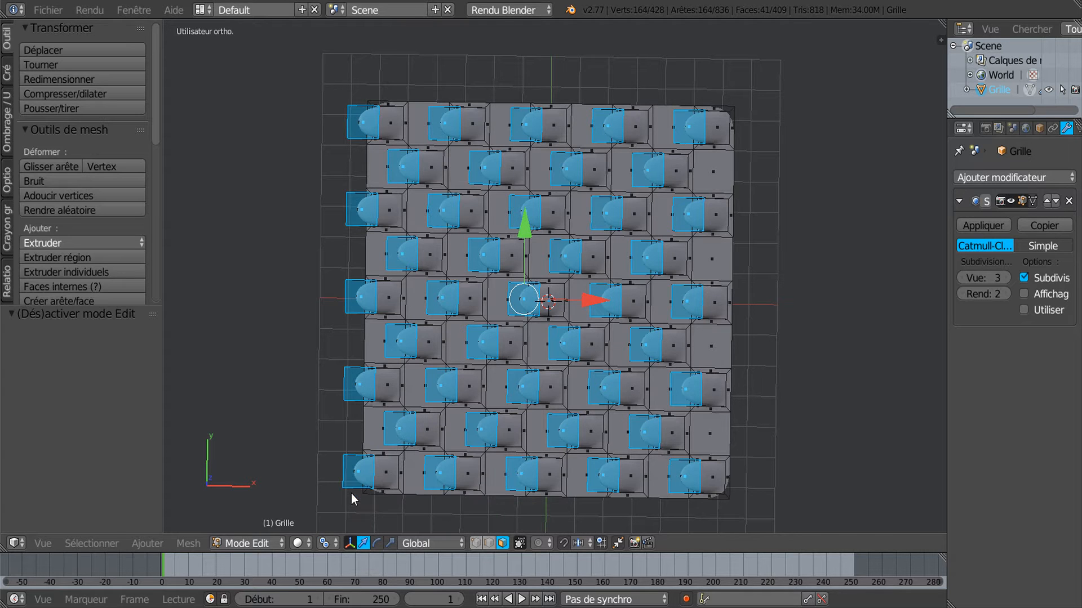
key(s)
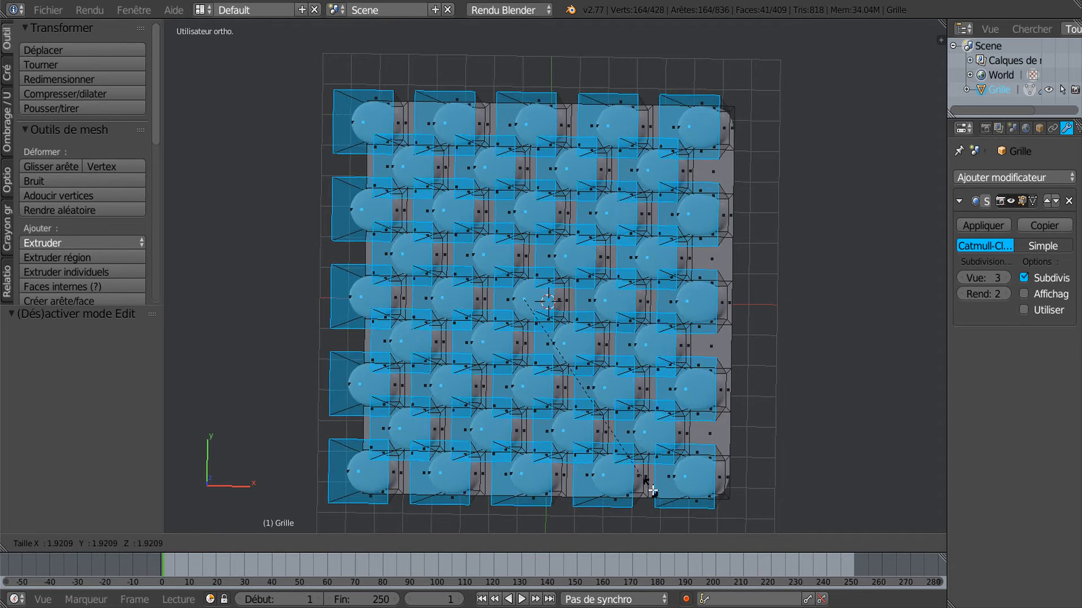
click(674, 517)
key(Tab)
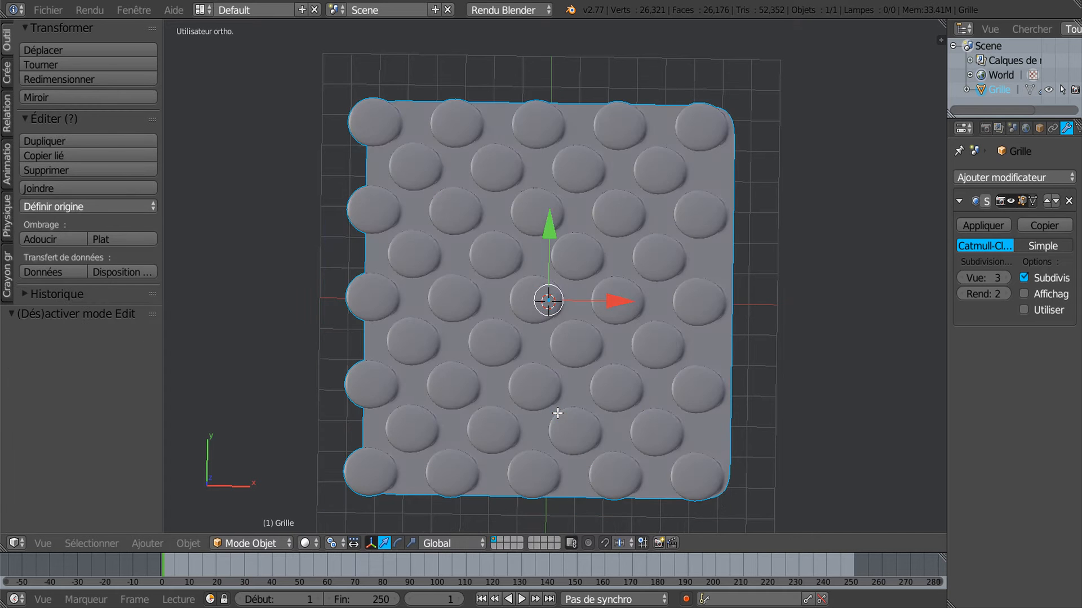
- Slide the selected faces toward negative X and enlarge each one further until neighbouring scales overlap
key(Tab)
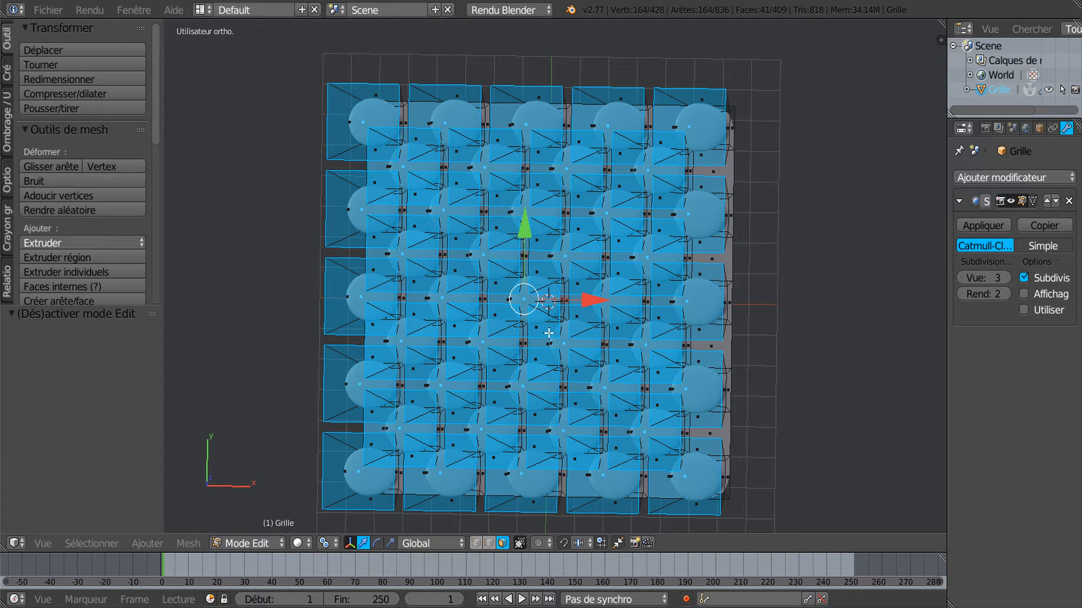
drag(586, 301, 561, 302)
key(Tab)
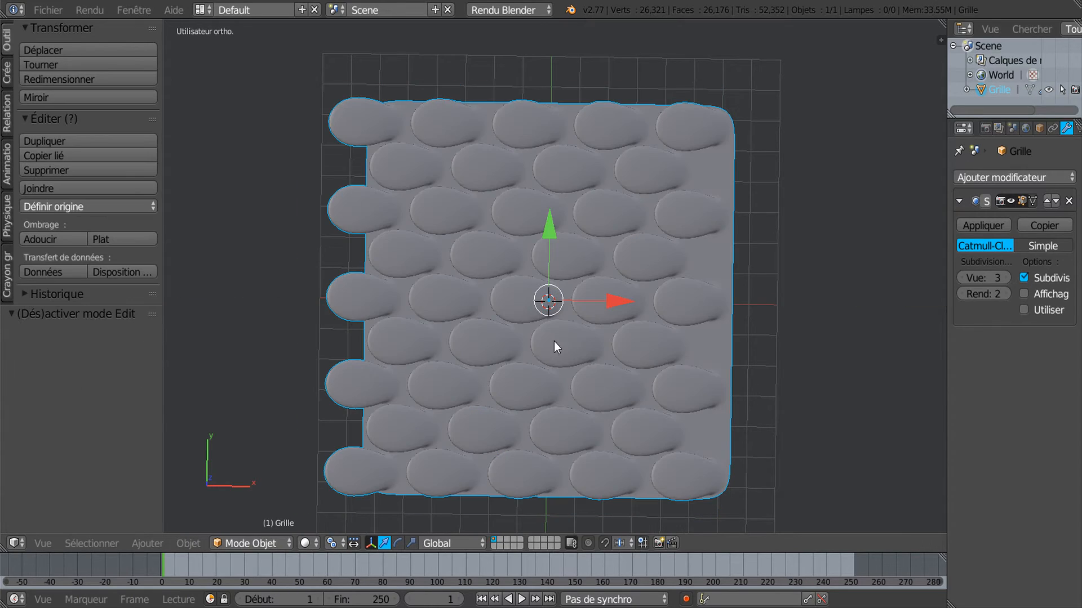
key(Tab)
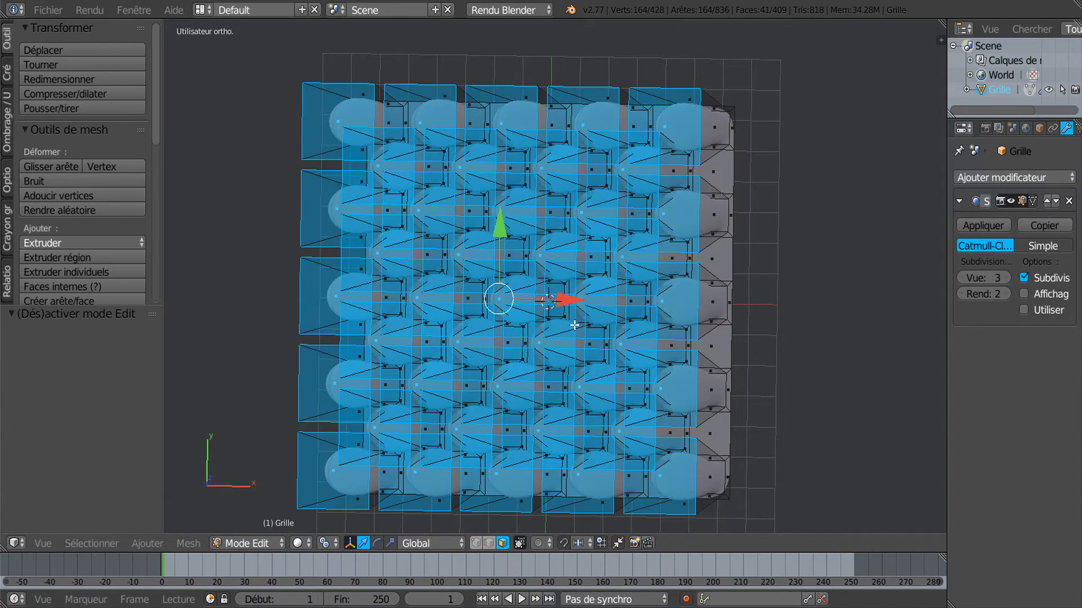
key(s)
click(565, 394)
key(Tab)
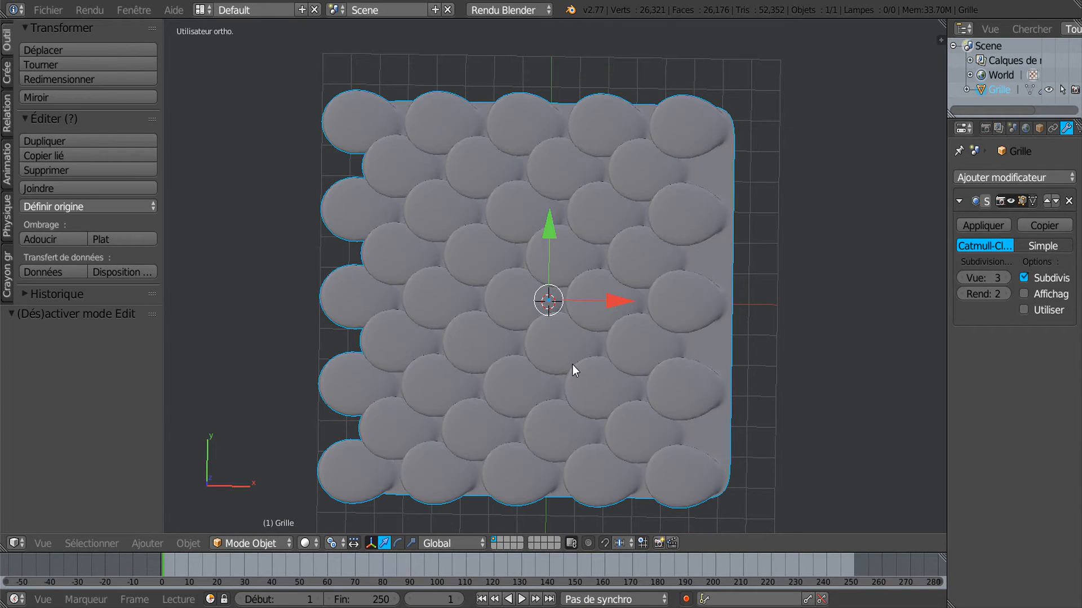
- Lengthen the scales by moving their top faces farther toward negative X, ending with a shift of about -0.378
key(Tab)
drag(575, 303, 532, 303)
right_click(532, 303)
key(Tab)
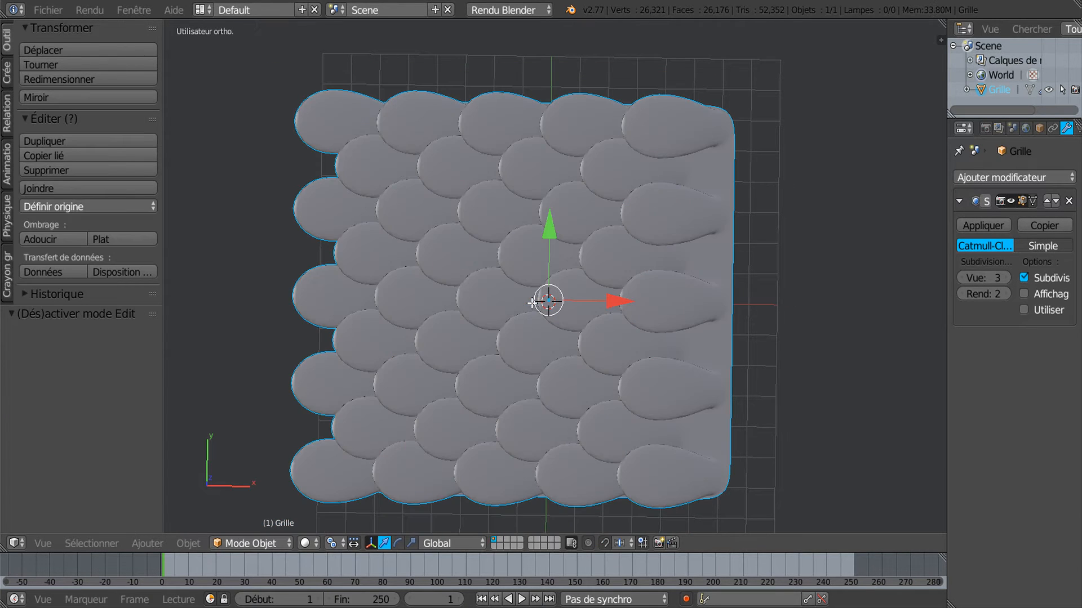
key(Tab)
drag(535, 302, 526, 300)
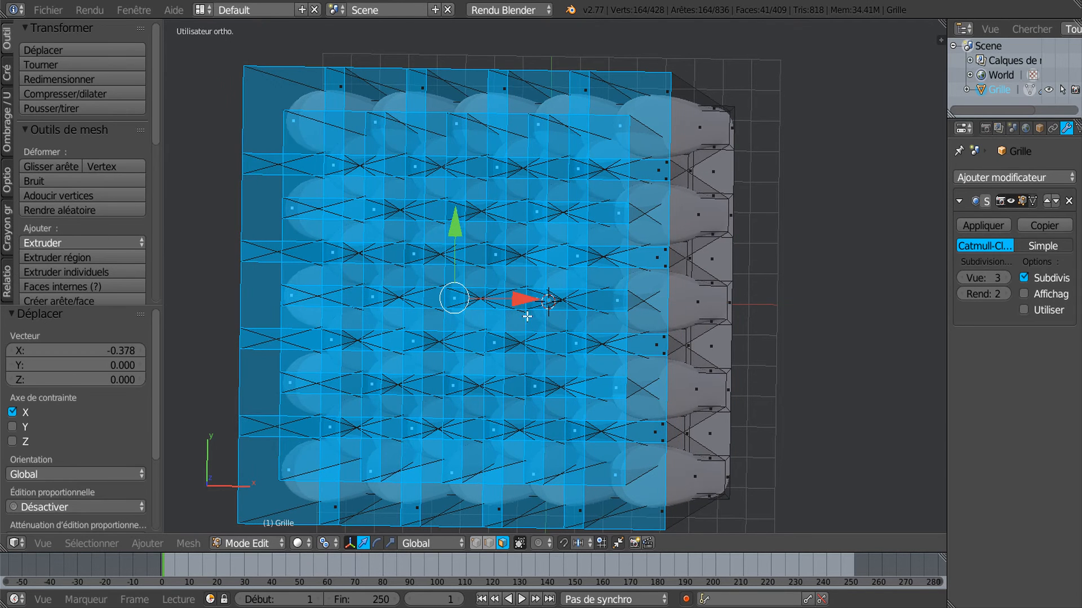
- Return to Object Mode and scale the whole grid object up slightly
key(Tab)
key(s)
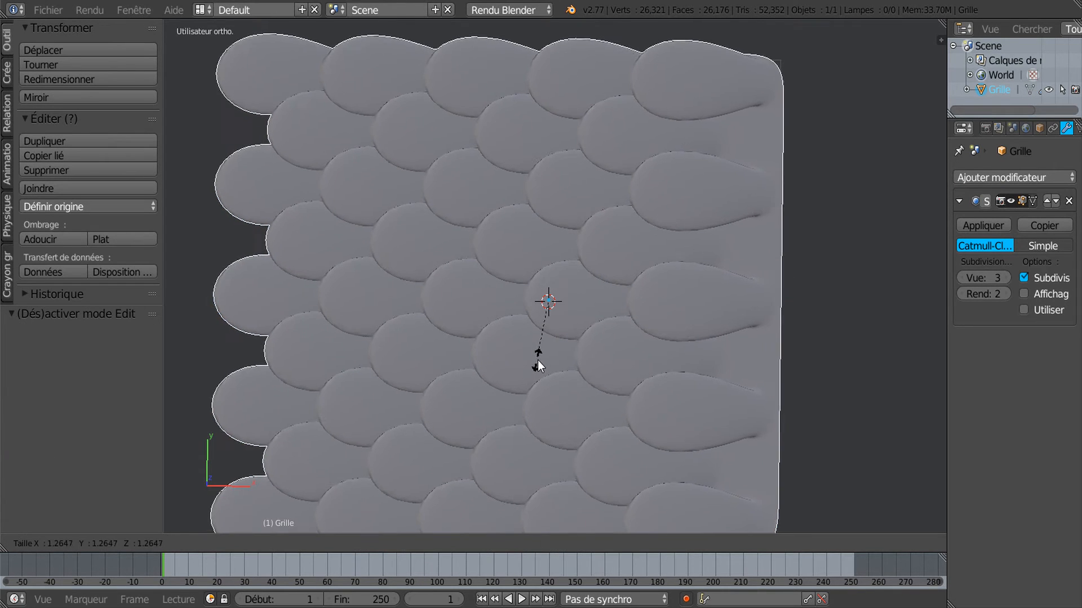
click(540, 353)
- Enlarge the selected scale faces a little more around their own centres, and check the surface in Object Mode
key(Tab)
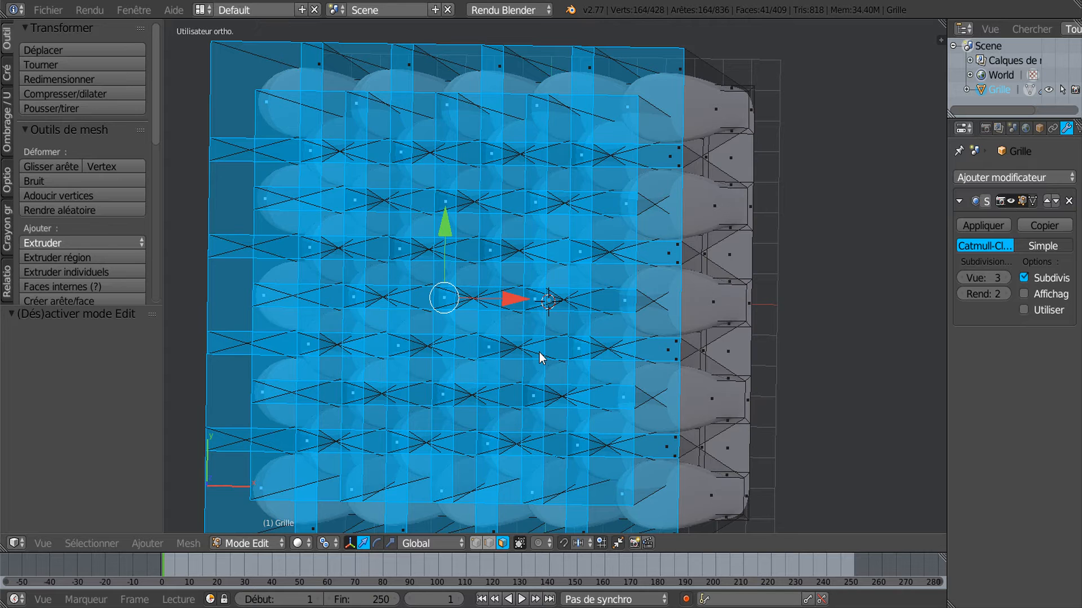
key(s)
click(542, 371)
key(Tab)
scroll(543, 371, down, 2)
middle_drag(543, 371, 536, 250)
- Raise the selected scale faces slightly along the Z axis in two small moves, checking the surface after each
key(Tab)
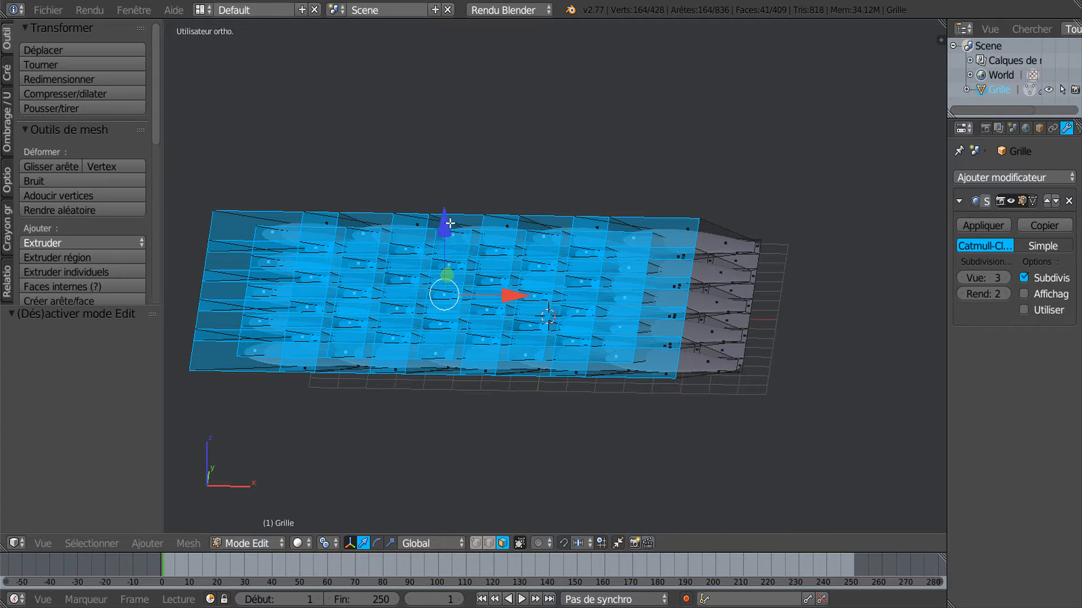
drag(443, 226, 503, 219)
key(Tab)
mouse_move(532, 258)
middle_down()
mouse_move(533, 331)
mouse_move(540, 269)
middle_up()
key(Tab)
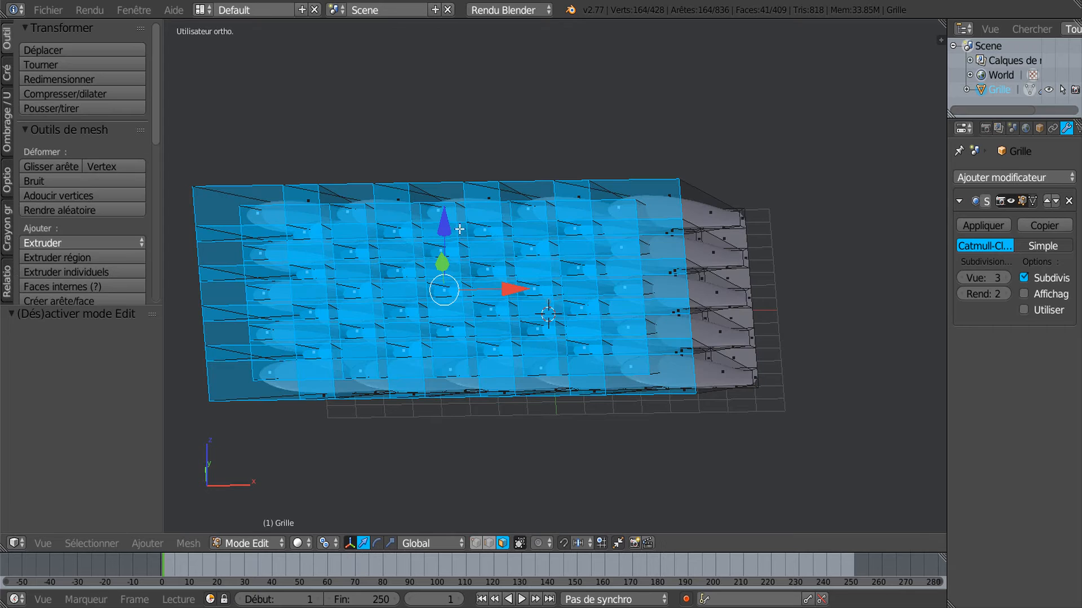
drag(447, 233, 448, 220)
key(Tab)
middle_drag(514, 248, 651, 340)
- Add nine centred loop cuts without sliding them, one along the middle of each column of scales across the Y direction
key(Tab)
scroll(542, 372, up, 1)
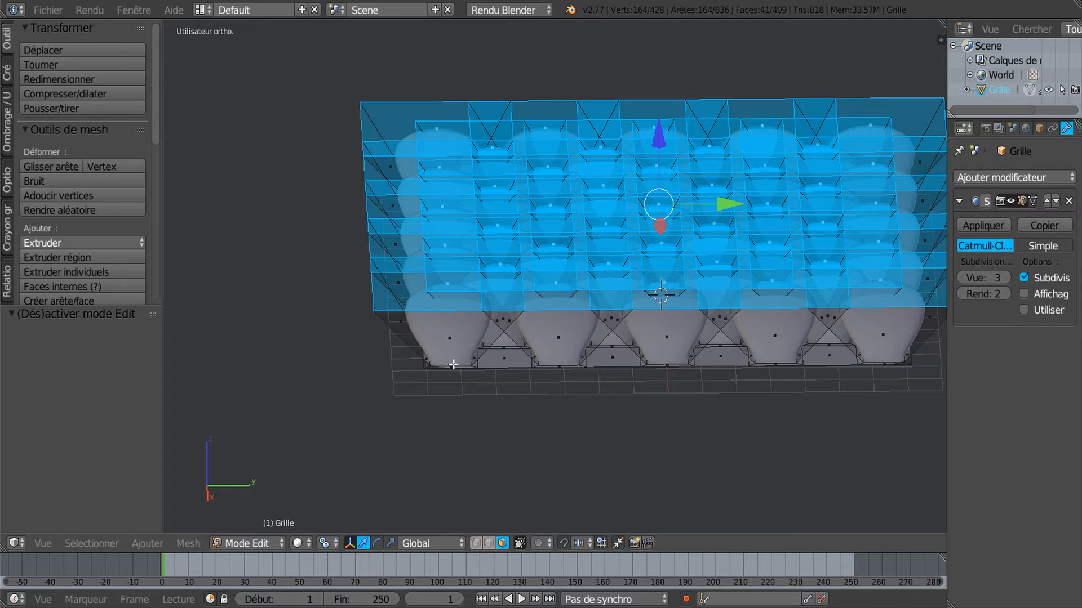
key(ctrl+e)
key(ctrl+r)
click(445, 361)
right_click(446, 362)
key(ctrl+r)
click(506, 370)
right_click(510, 372)
key(ctrl+r)
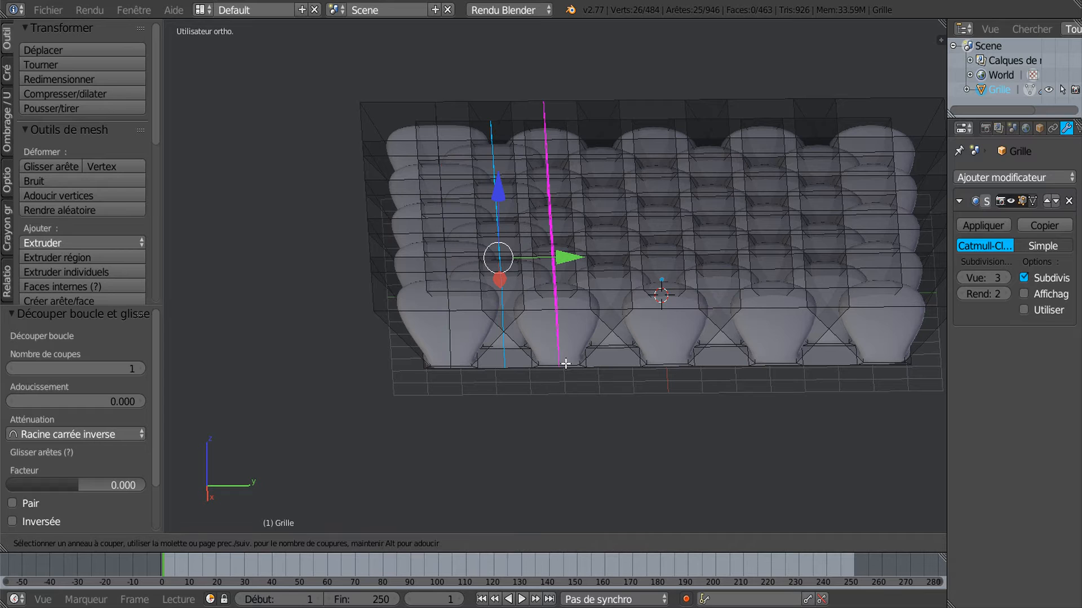
click(565, 364)
right_click(570, 367)
key(ctrl+r)
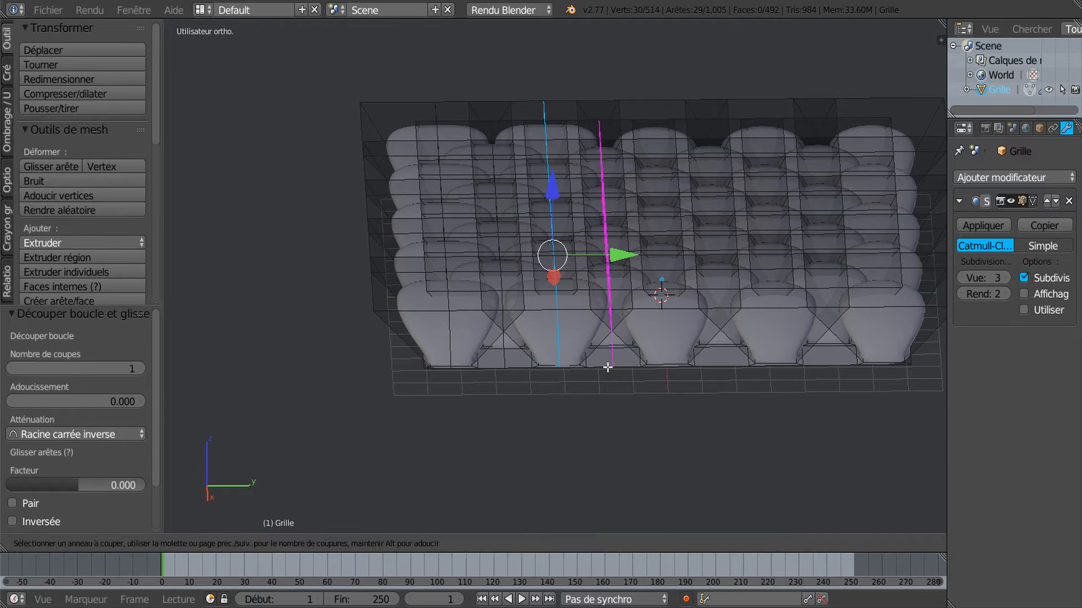
click(606, 367)
right_click(607, 368)
key(ctrl+r)
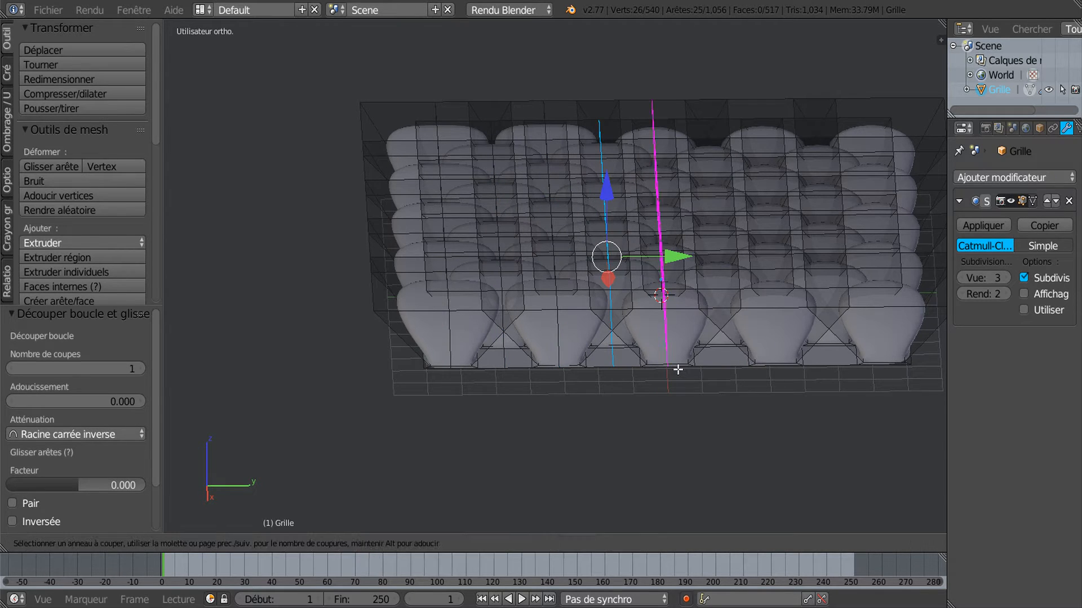
click(678, 369)
right_click(685, 370)
key(ctrl+r)
click(718, 367)
right_click(723, 369)
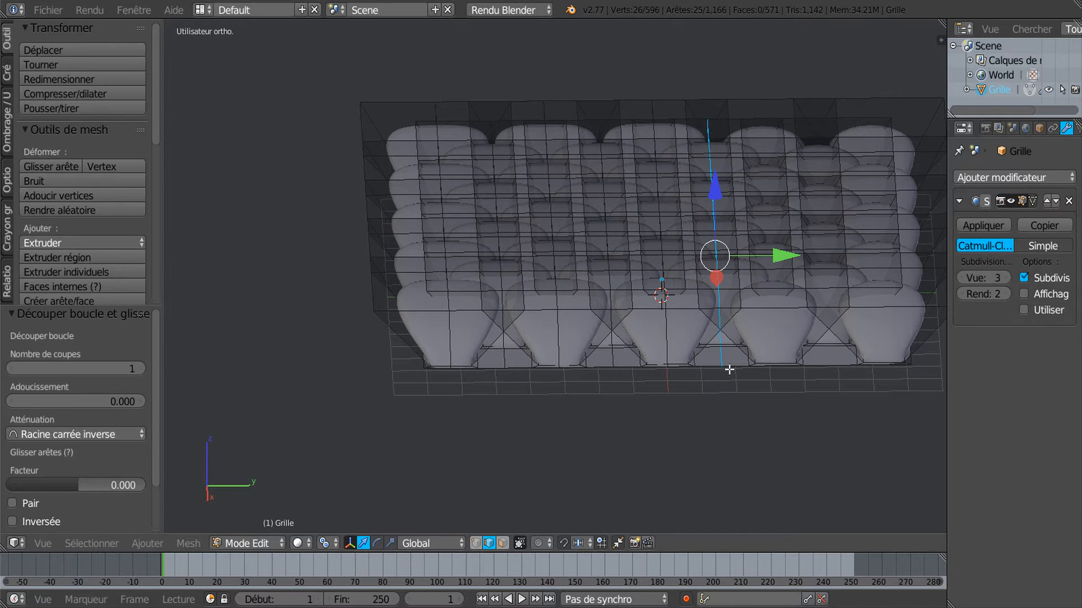
key(ctrl+r)
click(777, 370)
right_click(778, 370)
key(ctrl+r)
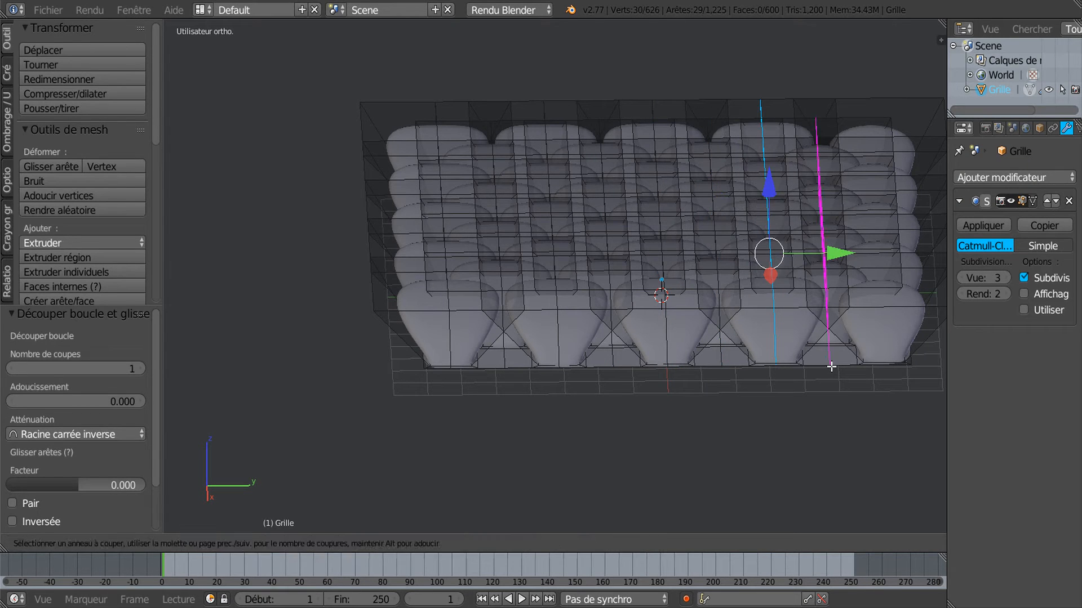
click(830, 369)
right_click(832, 368)
key(ctrl+r)
click(883, 365)
right_click(884, 364)
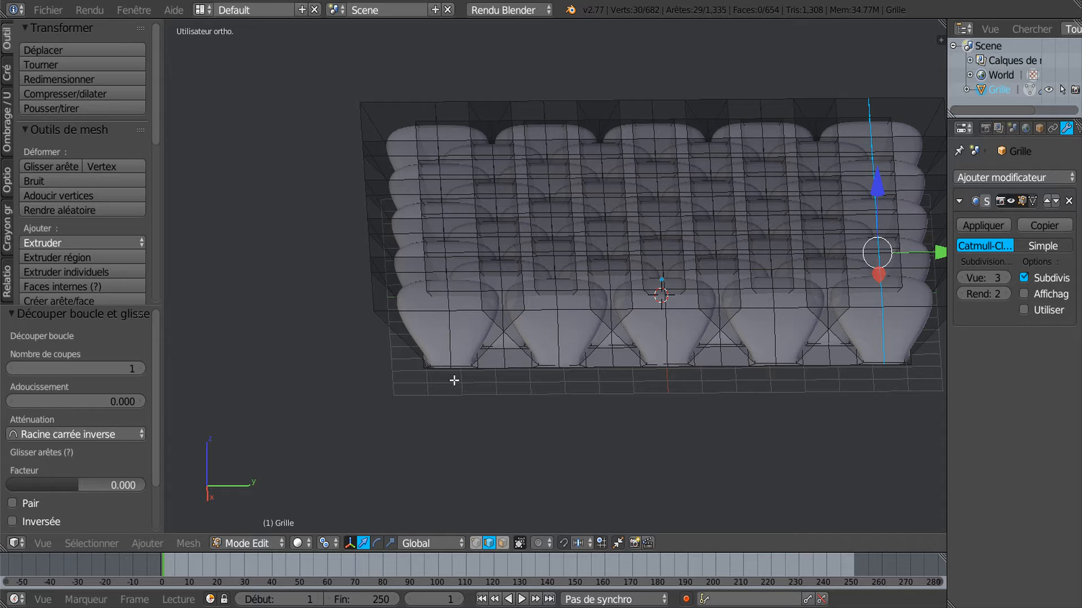
- Extend the selection with the central edge loops of the eight remaining scale columns across the Y direction
alt+shift+right_click(451, 358)
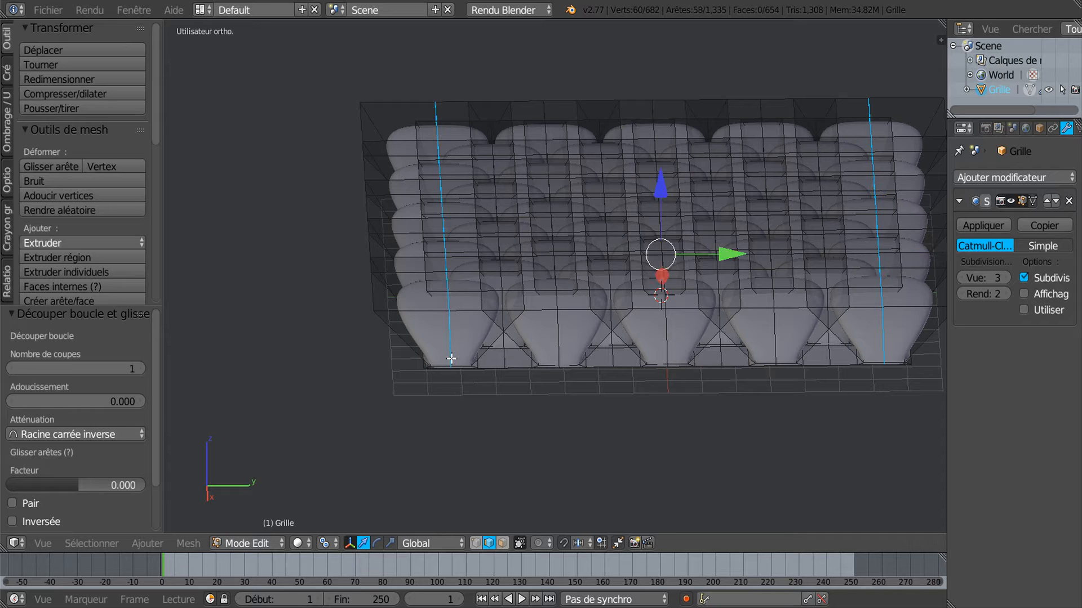
alt+shift+right_click(505, 361)
alt+shift+right_click(555, 345)
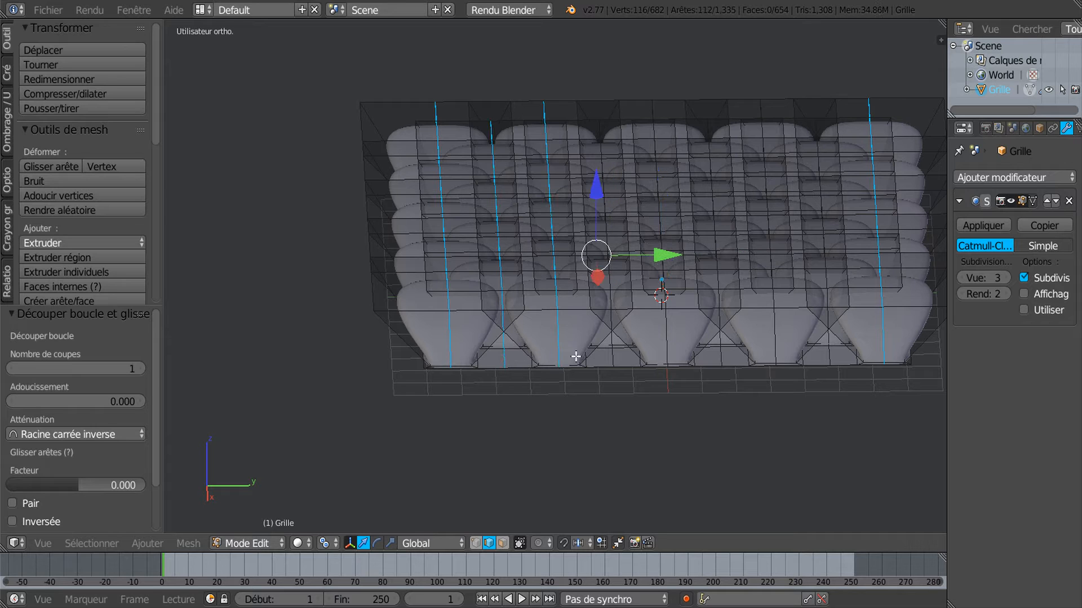
alt+shift+right_click(617, 354)
alt+shift+right_click(667, 342)
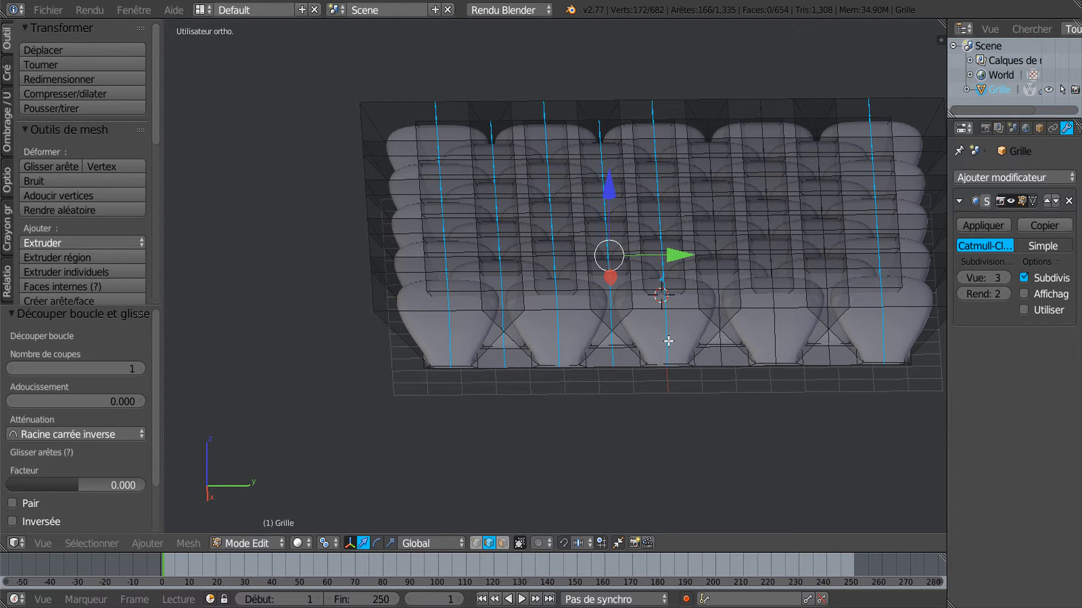
alt+shift+right_click(726, 358)
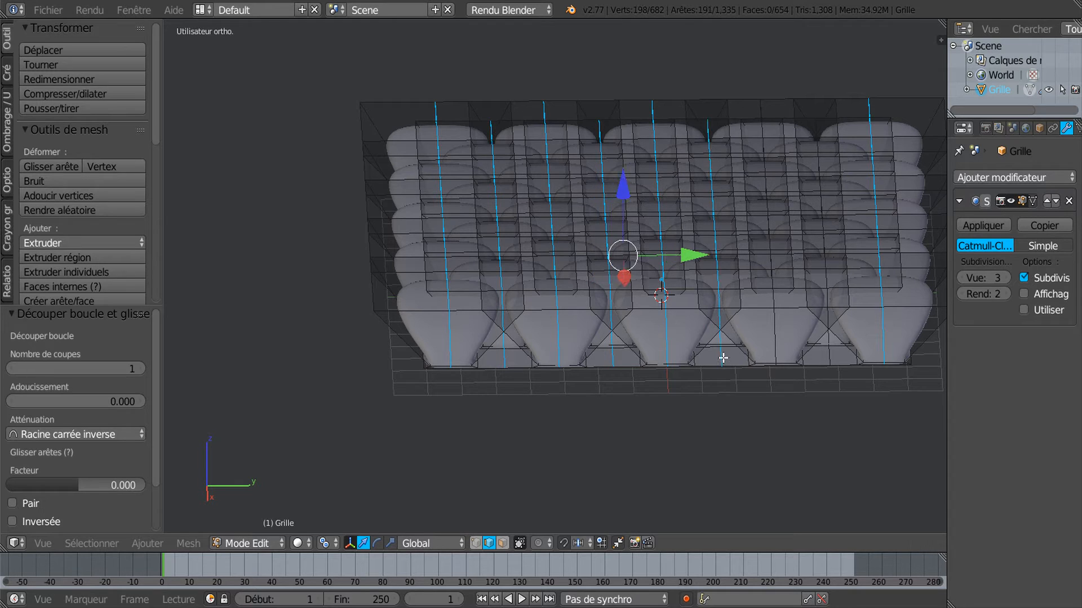
alt+shift+right_click(778, 335)
alt+shift+right_click(829, 358)
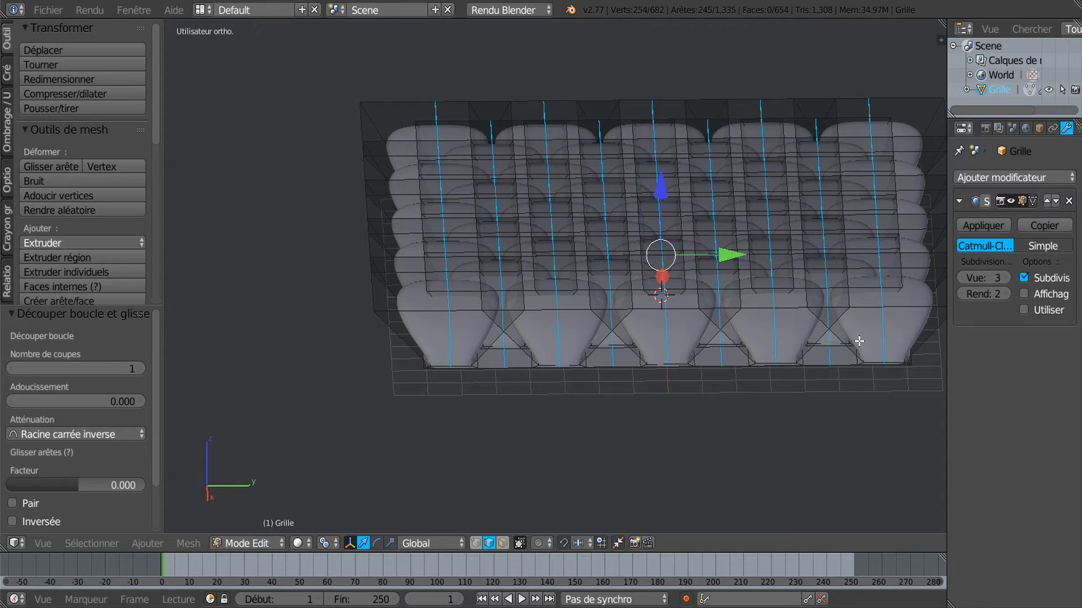
- In front wireframe view, switch to vertex selection and circle-deselect the lower row of vertices, keeping only the upper central vertices selected
middle_drag(649, 408, 716, 406)
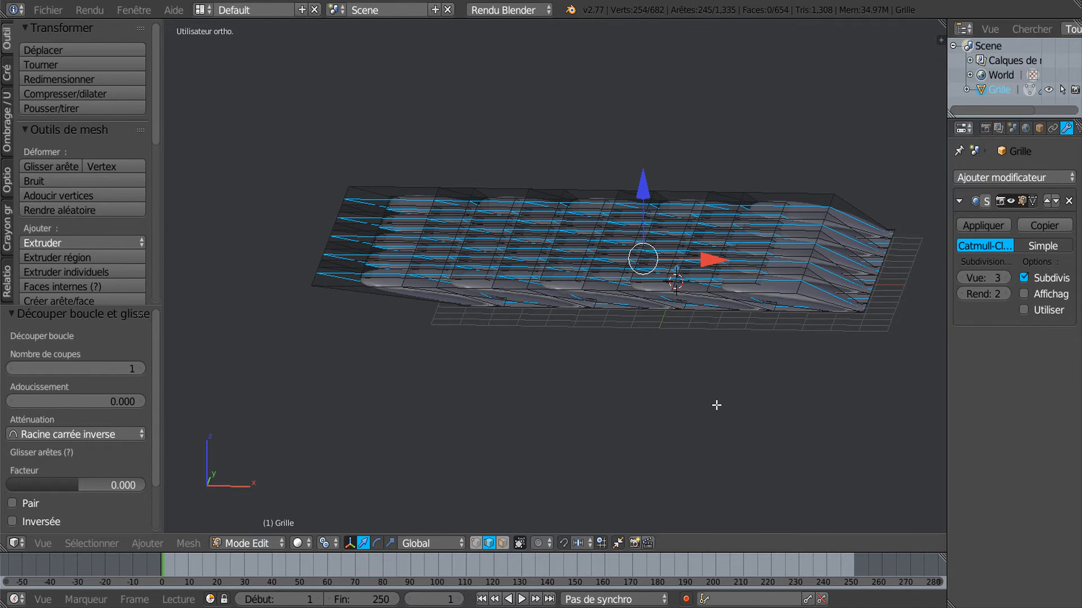
key(KP_1)
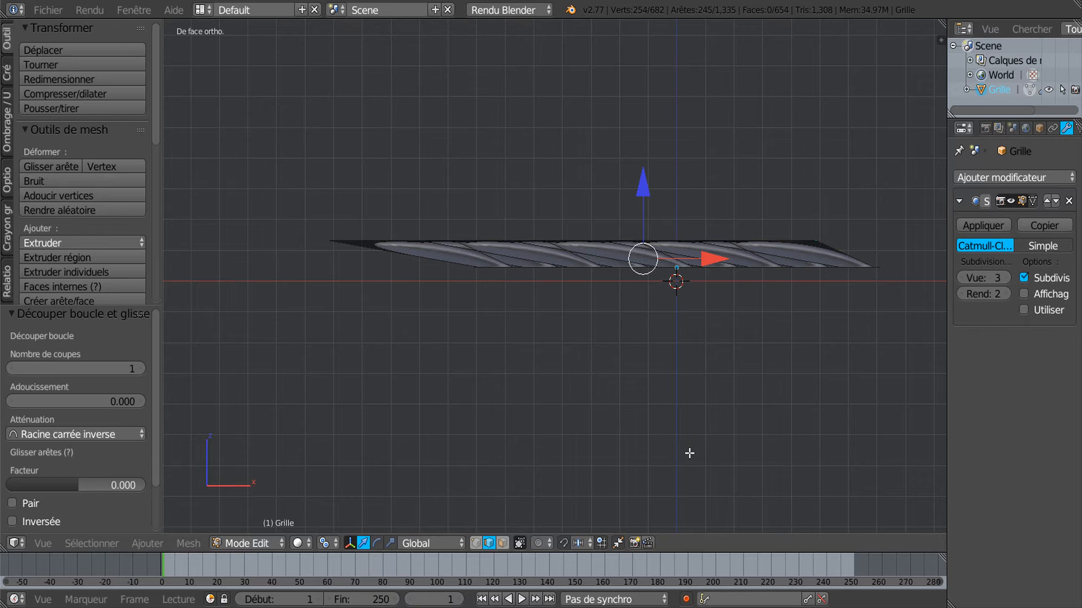
key(z)
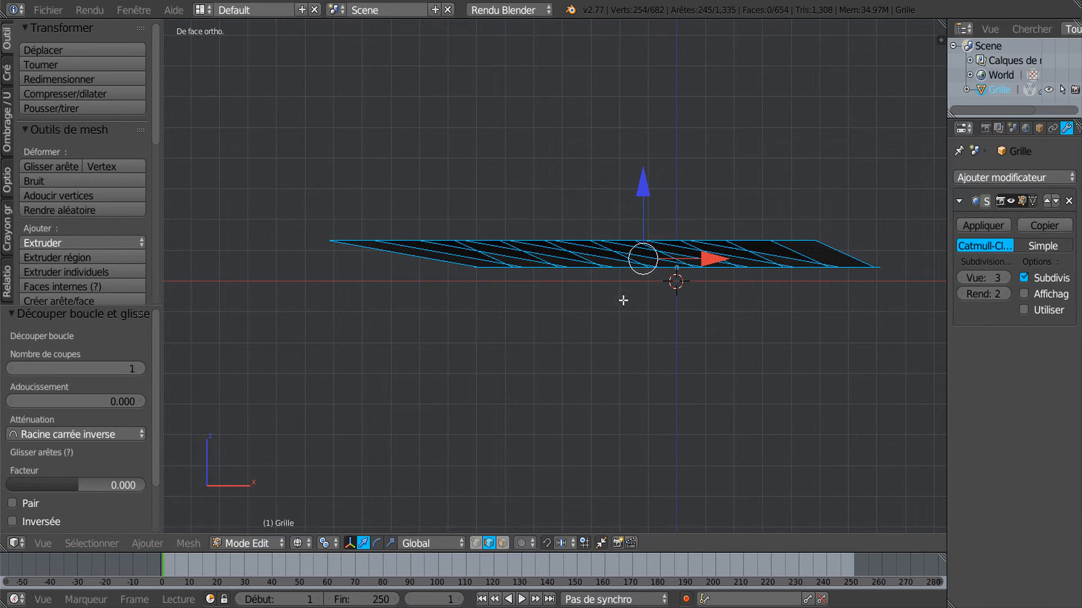
middle_drag(625, 386, 626, 395)
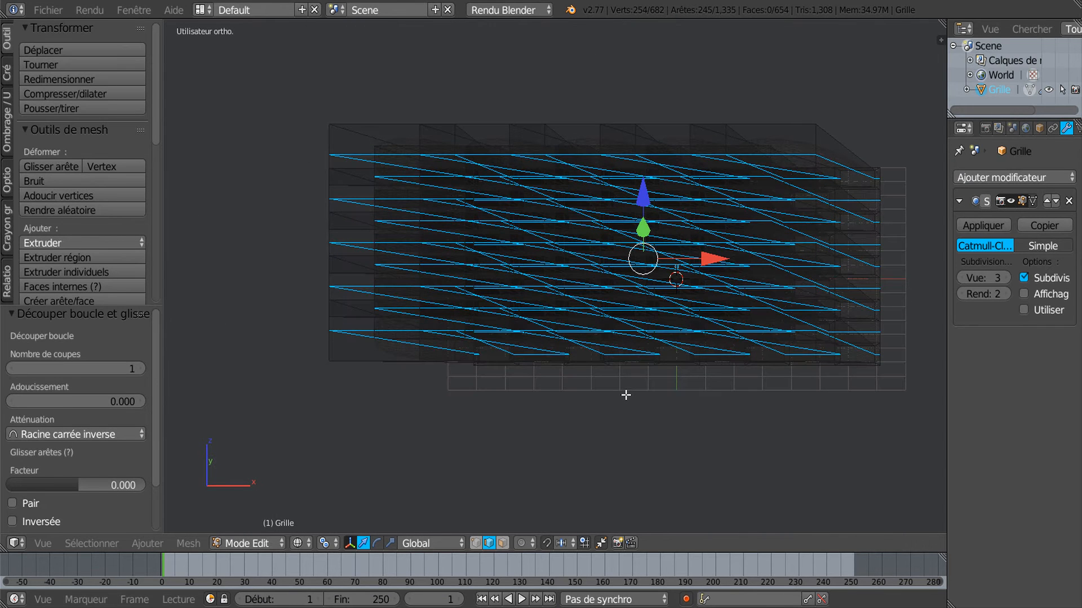
key(KP_1)
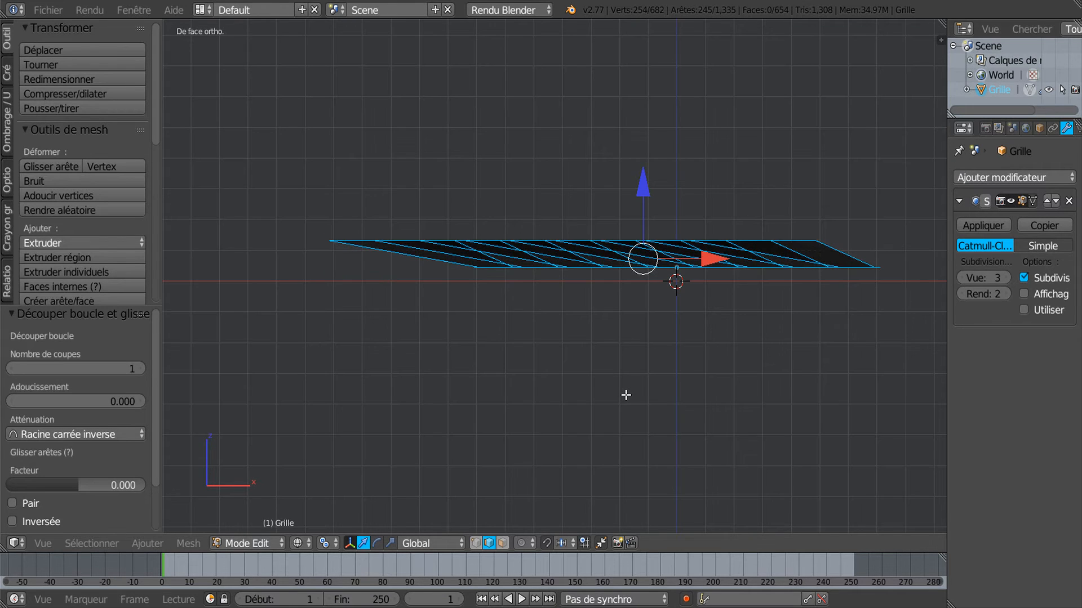
click(477, 543)
key(c)
middle_click(464, 281)
middle_drag(464, 281, 892, 272)
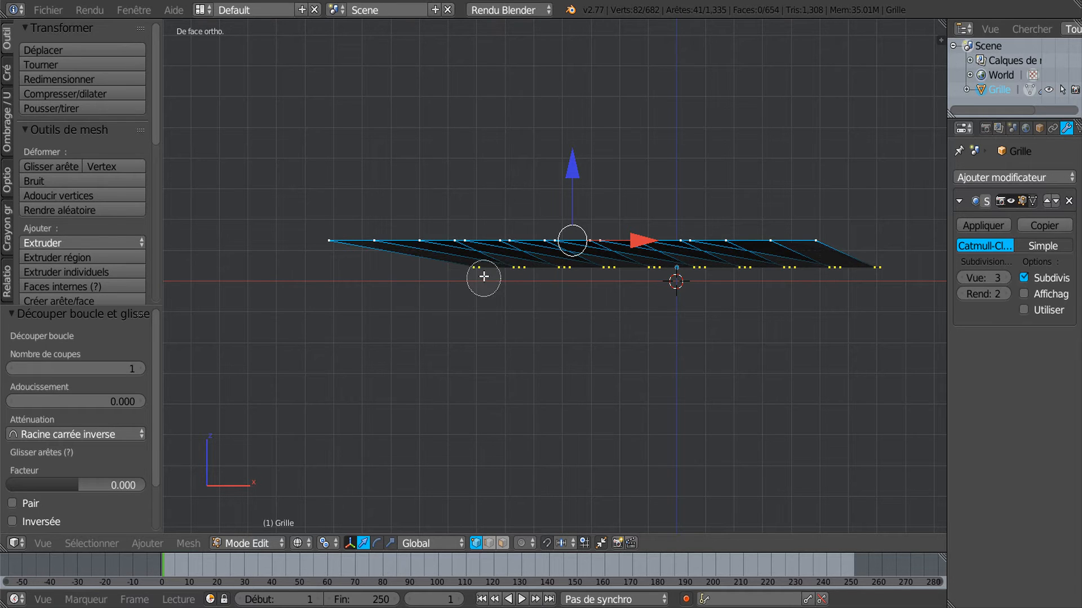
right_click(710, 351)
- Return to solid shading, raise the selected vertices about 0.445 along the Z axis, and check the surface in Object Mode
middle_drag(722, 359, 643, 391)
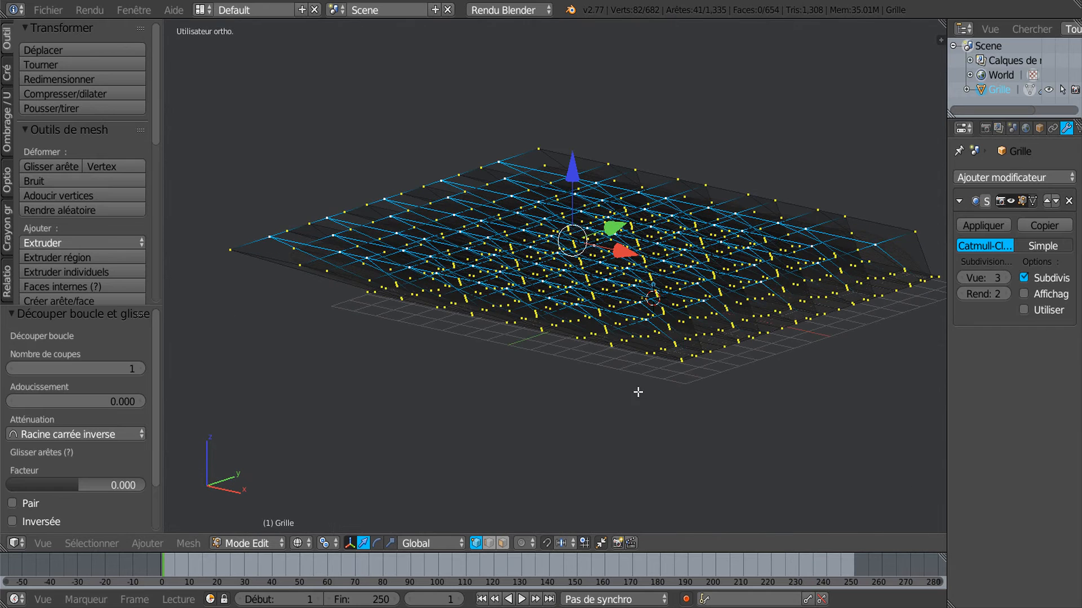
key(z)
middle_drag(569, 329, 567, 334)
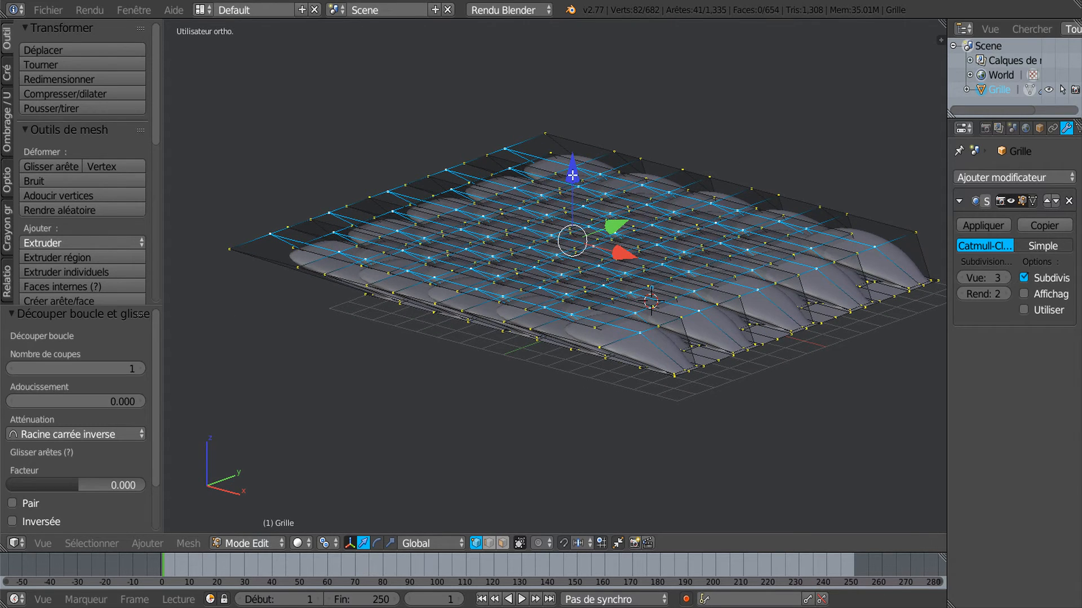
drag(574, 173, 575, 159)
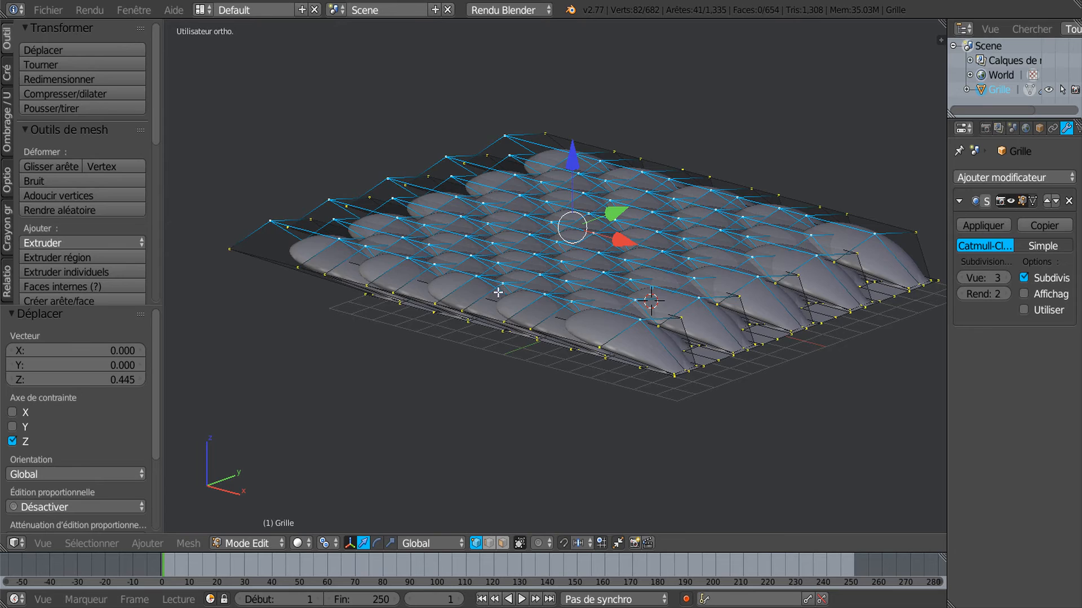
middle_drag(498, 293, 516, 347)
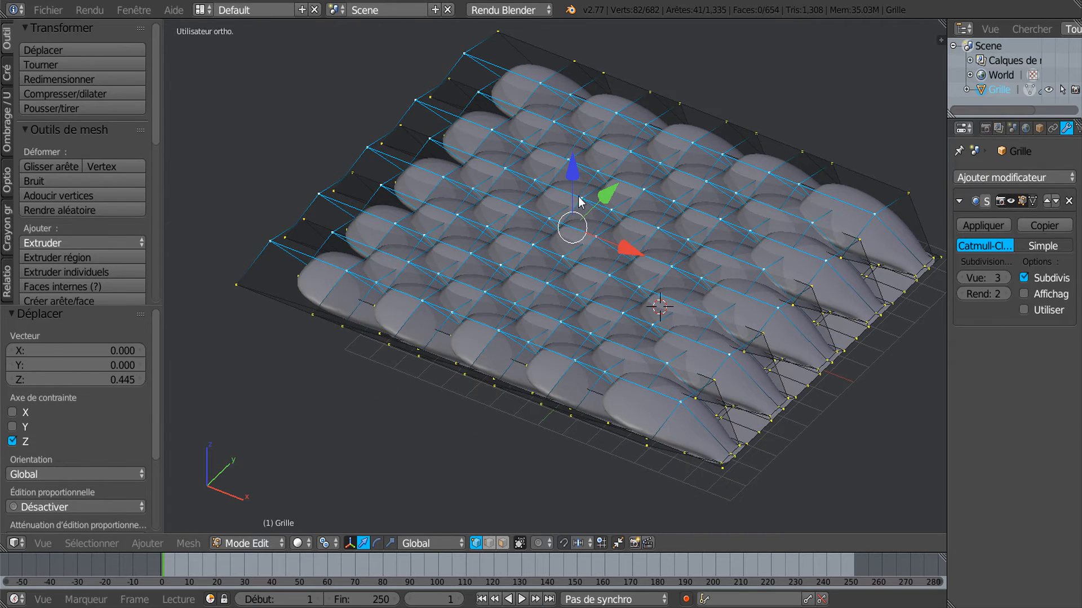
key(Tab)
middle_drag(580, 310, 624, 257)
key(Tab)
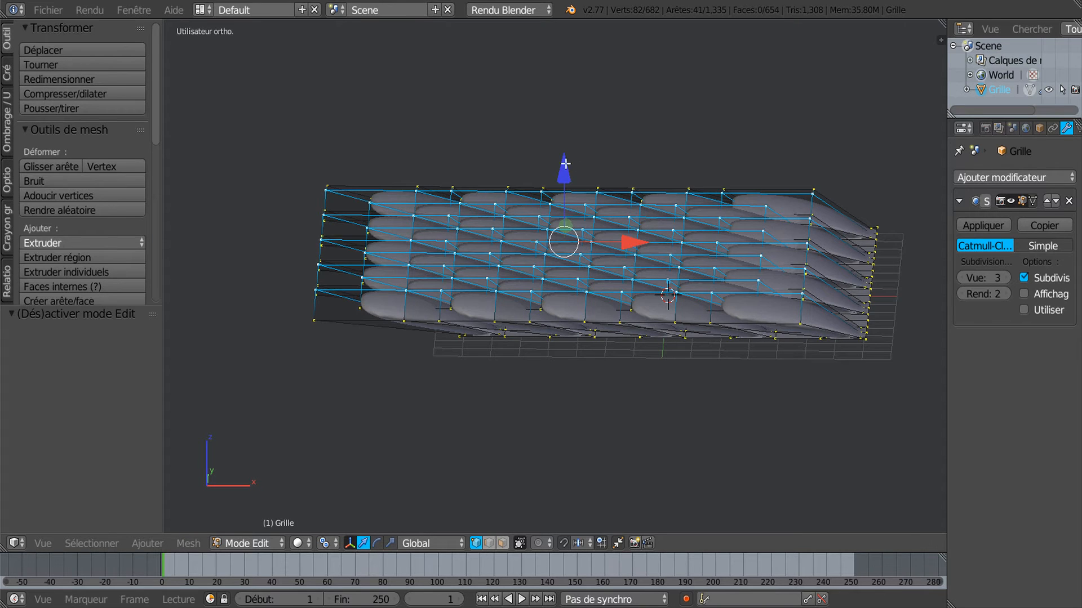
- Raise the selected central vertices slightly more along the Z axis and return to Object Mode
middle_drag(554, 225, 560, 175)
drag(569, 171, 570, 154)
key(Tab)
- Examine the shape and overlap of the scales across the whole surface from several angles
middle_drag(599, 253, 681, 345)
scroll(741, 329, down, 3)
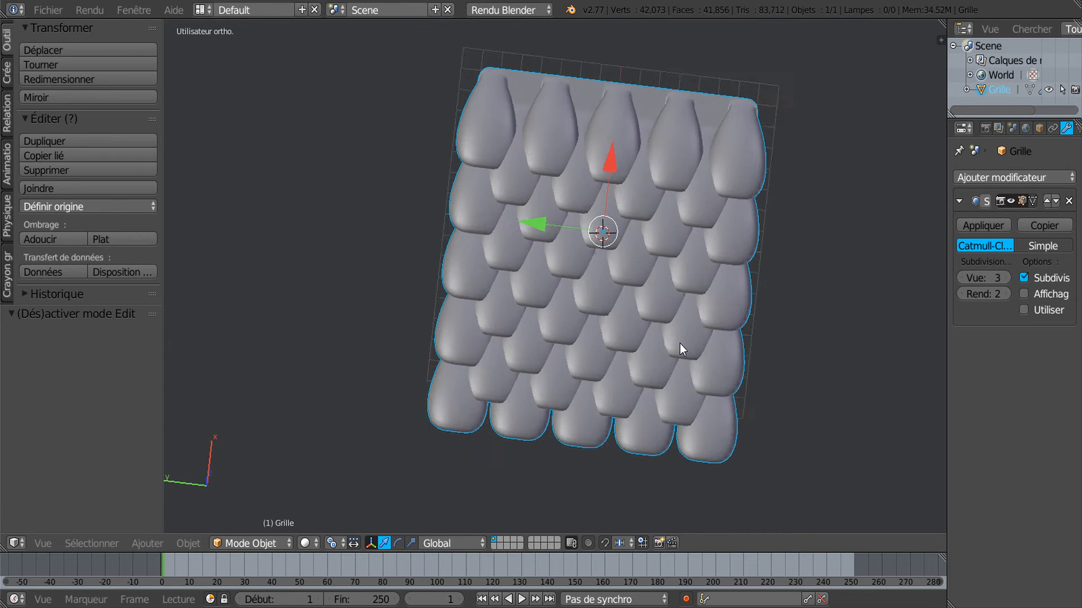
scroll(683, 381, up, 2)
middle_drag(685, 386, 574, 319)
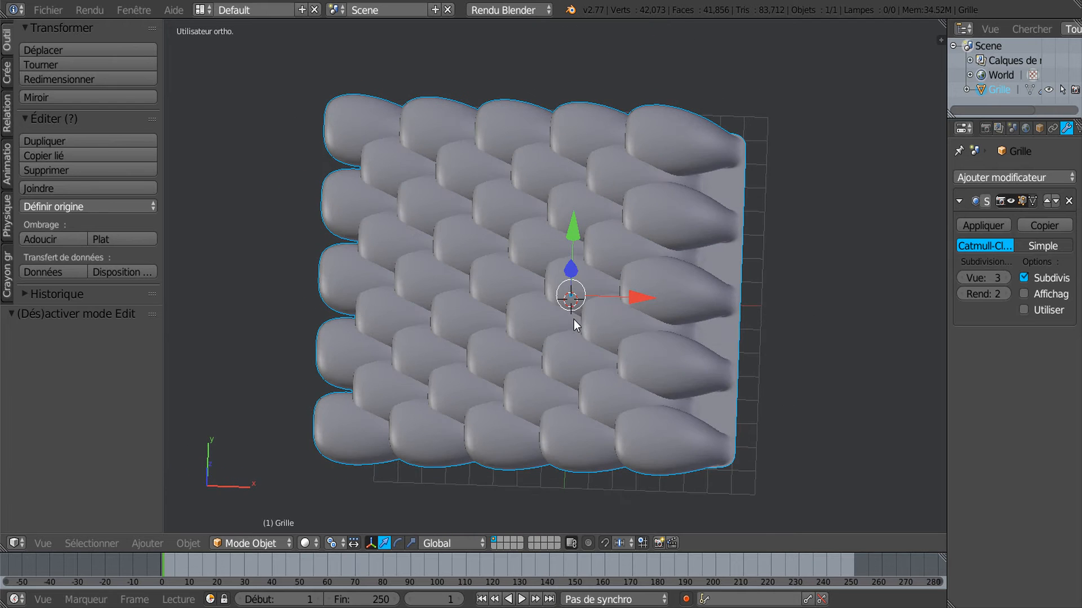
scroll(573, 321, up, 1)
scroll(572, 325, down, 2)
shift+middle_drag(556, 340, 764, 343)
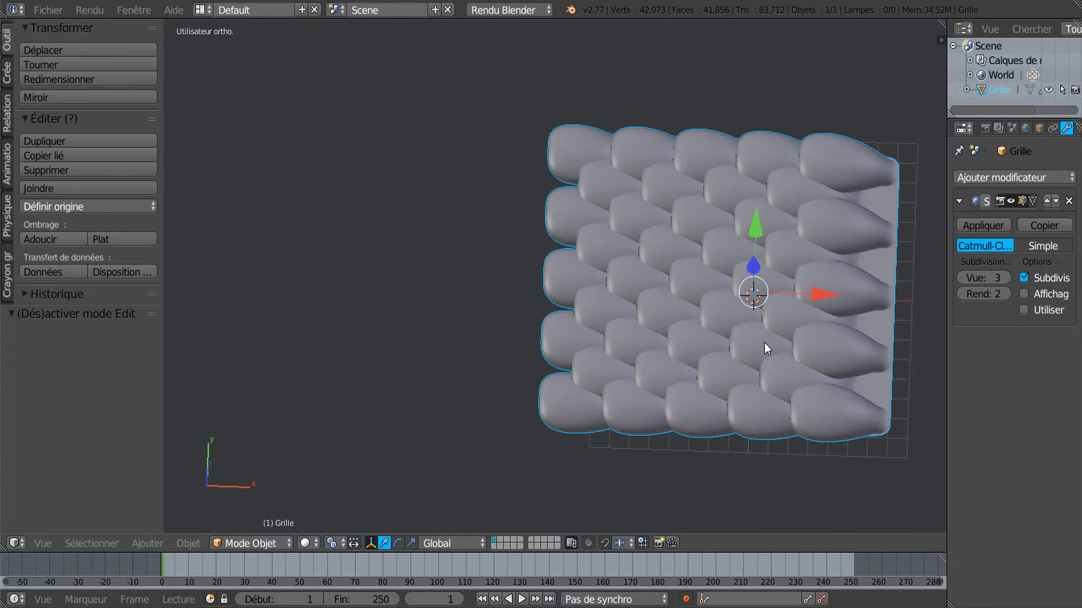
shift+middle_drag(641, 326, 732, 337)
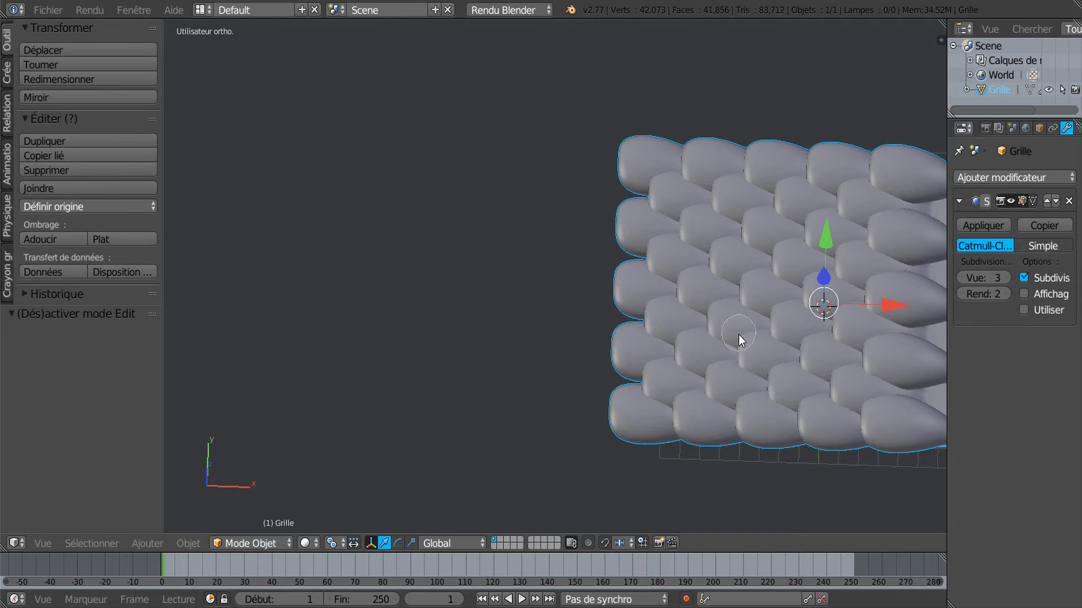
- Delete the scale grid object from the scene
key(x)
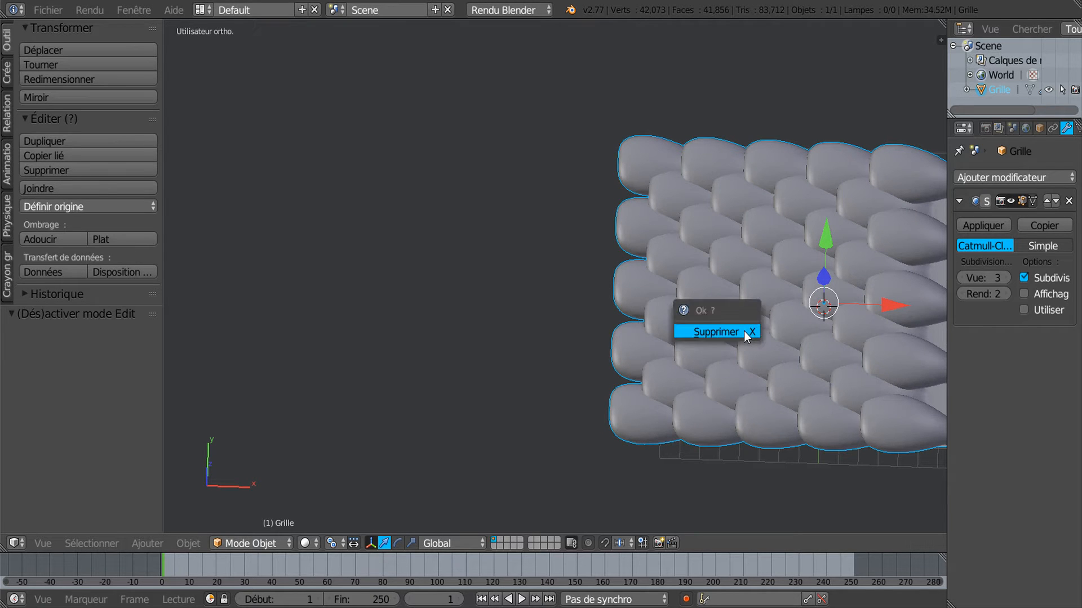
click(744, 334)
shift+middle_drag(756, 343, 550, 343)
middle_drag(630, 364, 631, 369)
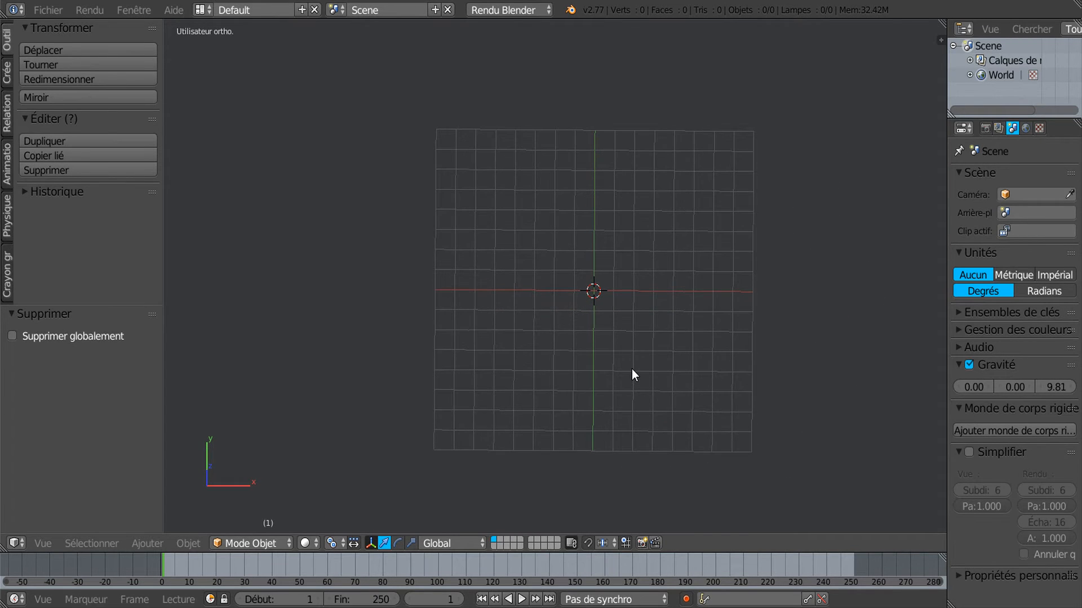
- Add a UV sphere with 32 segments and 16 rings, enlarging the tool shelf first, and scale it up by about 3.77
click(7, 72)
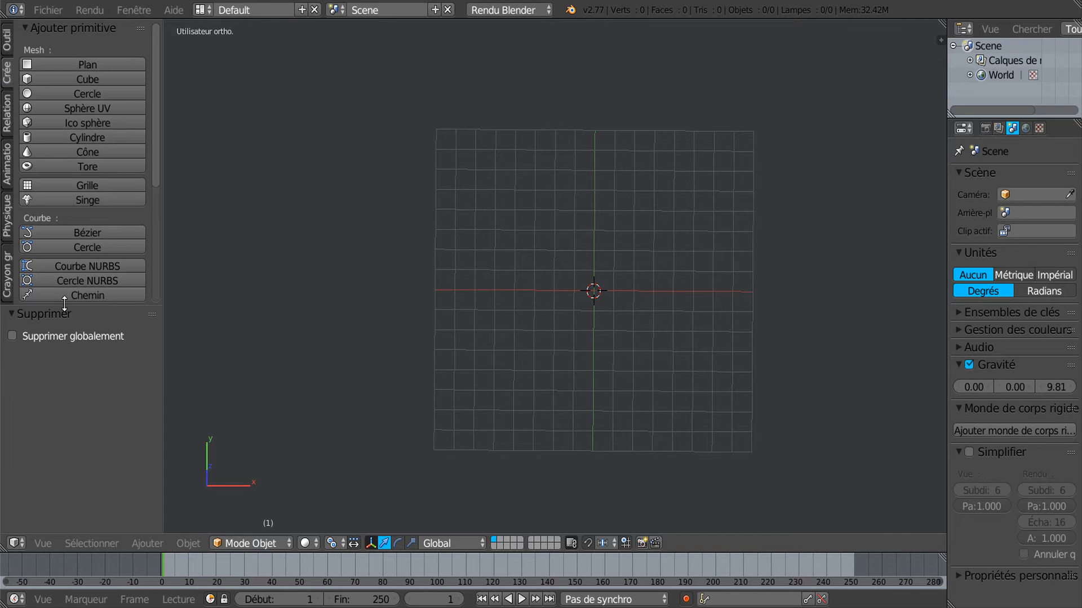
drag(64, 303, 65, 396)
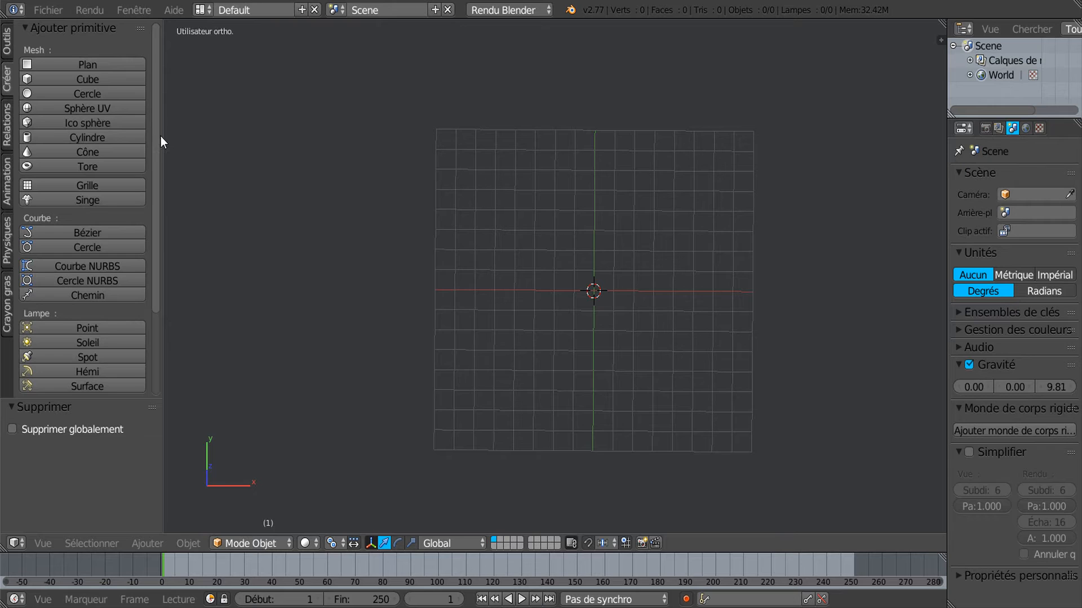
drag(183, 135, 232, 134)
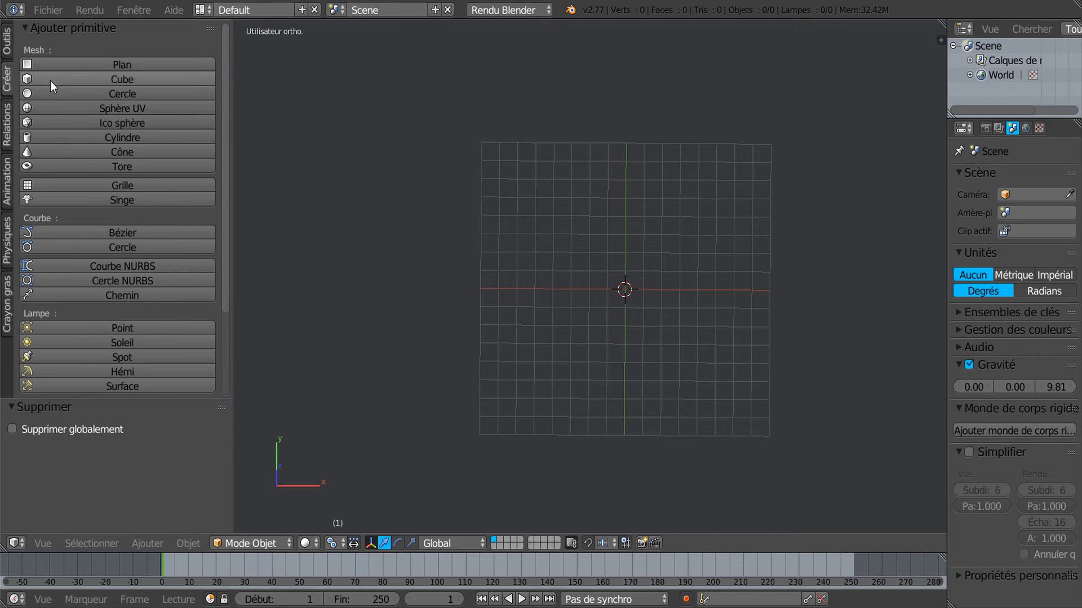
click(53, 110)
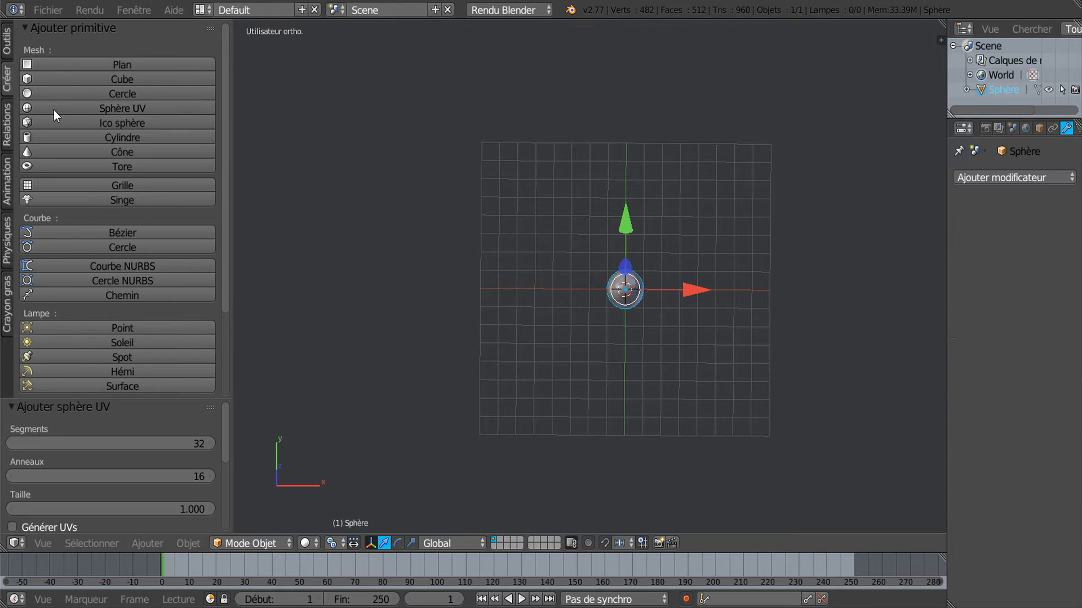
key(s)
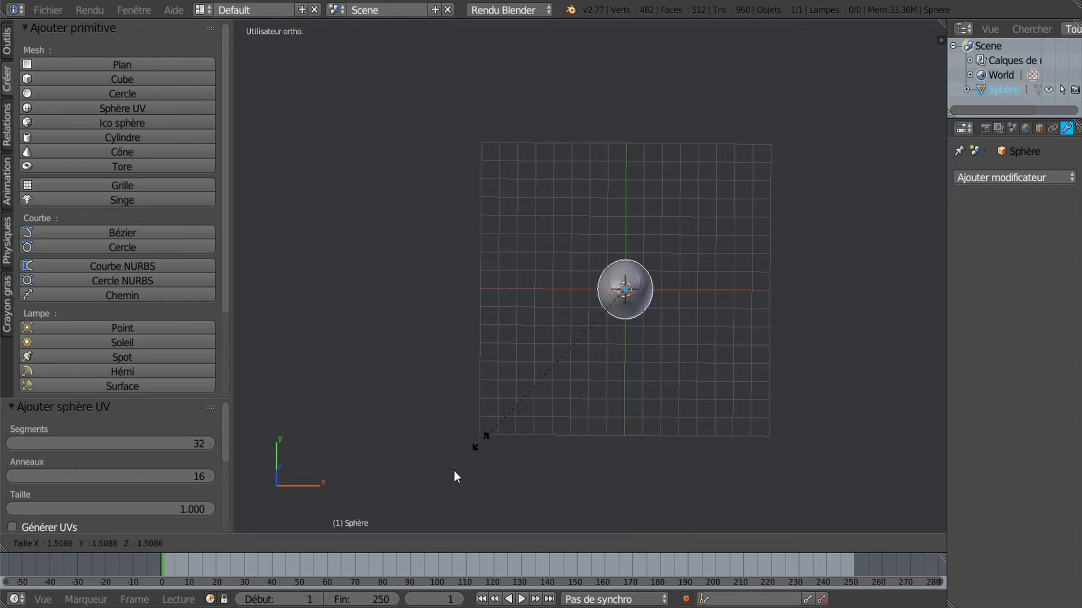
click(290, 164)
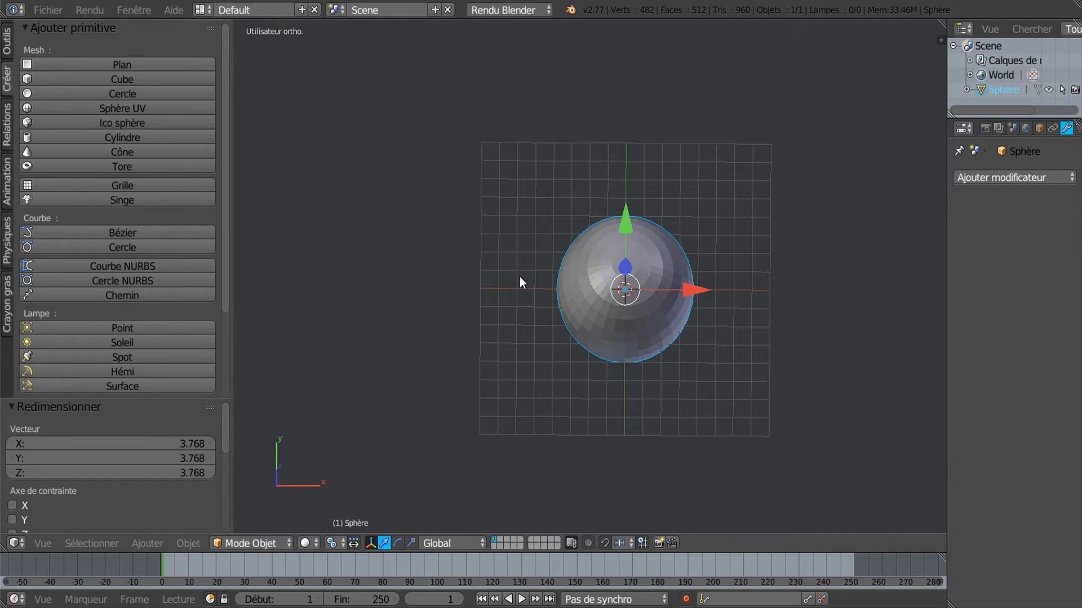
- Apply smooth shading to the sphere and view it from the front
click(8, 40)
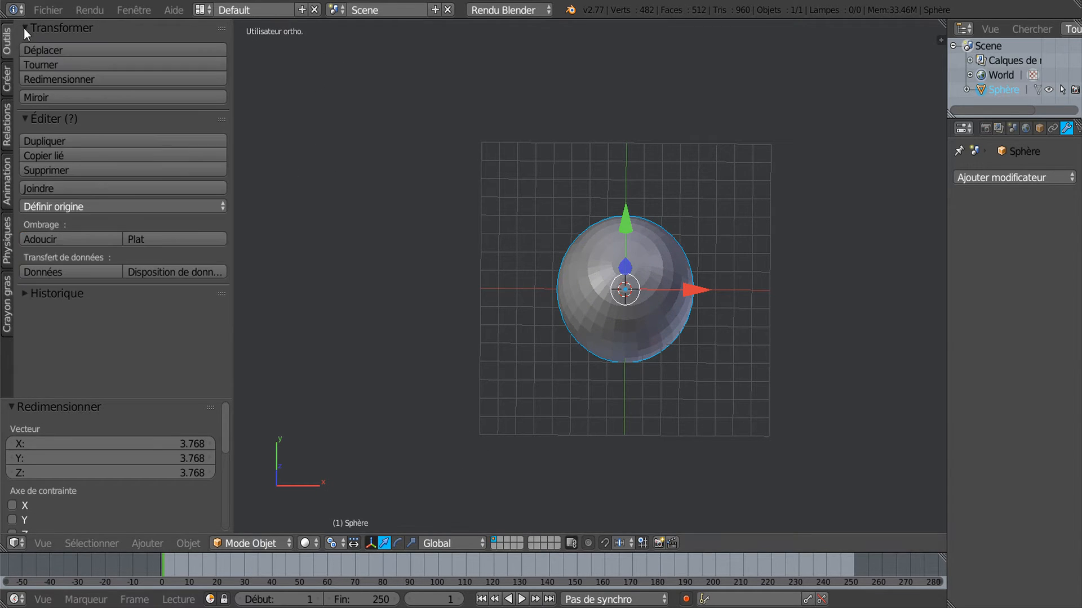
click(51, 238)
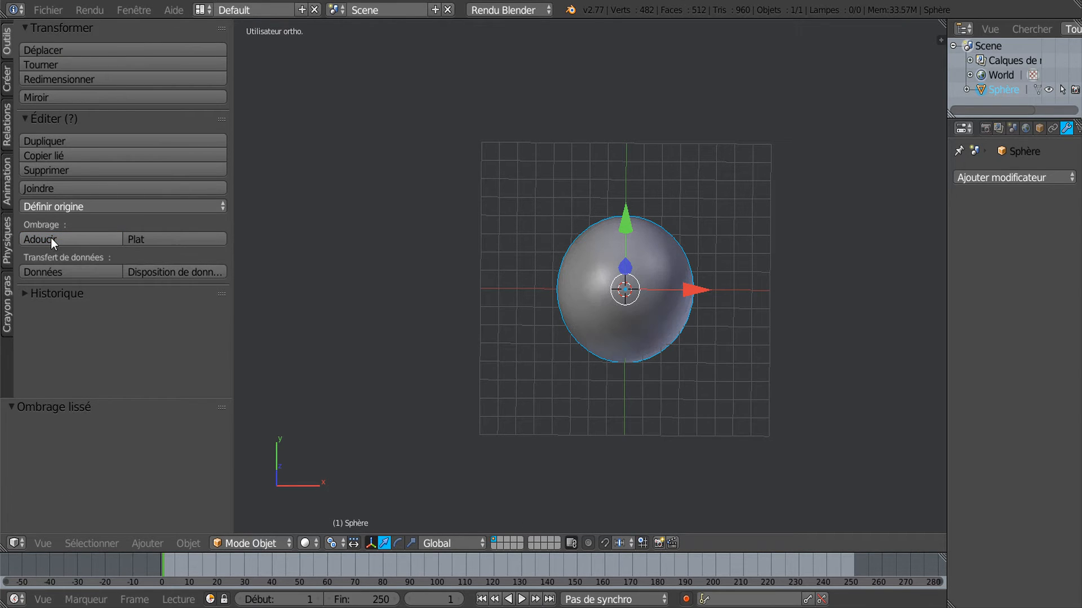
middle_drag(662, 299, 657, 264)
scroll(587, 315, up, 3)
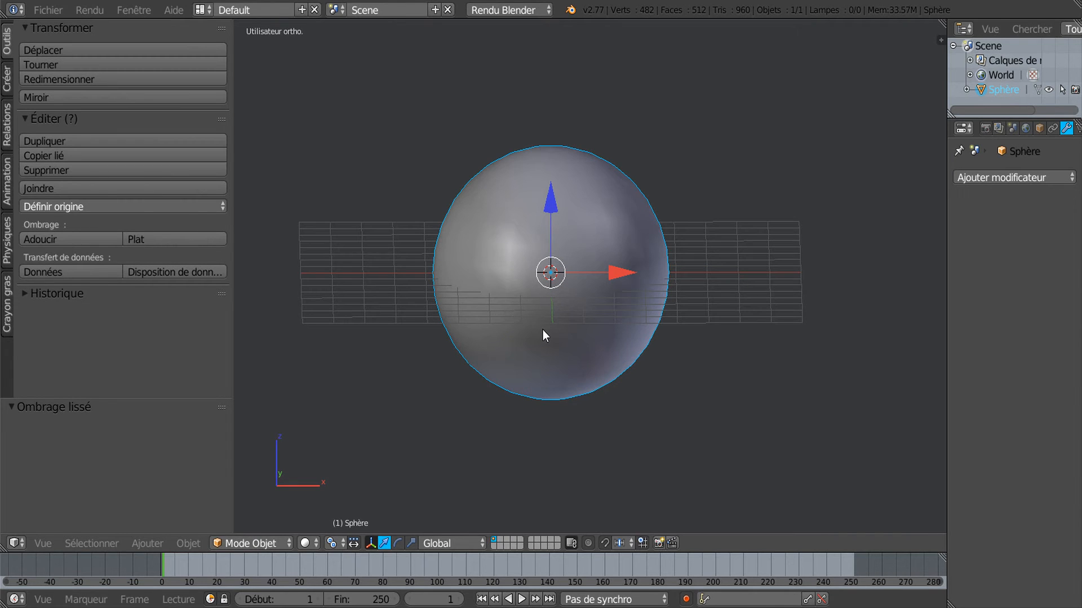
- Put the sphere into Edit Mode with face selection active
key(Tab)
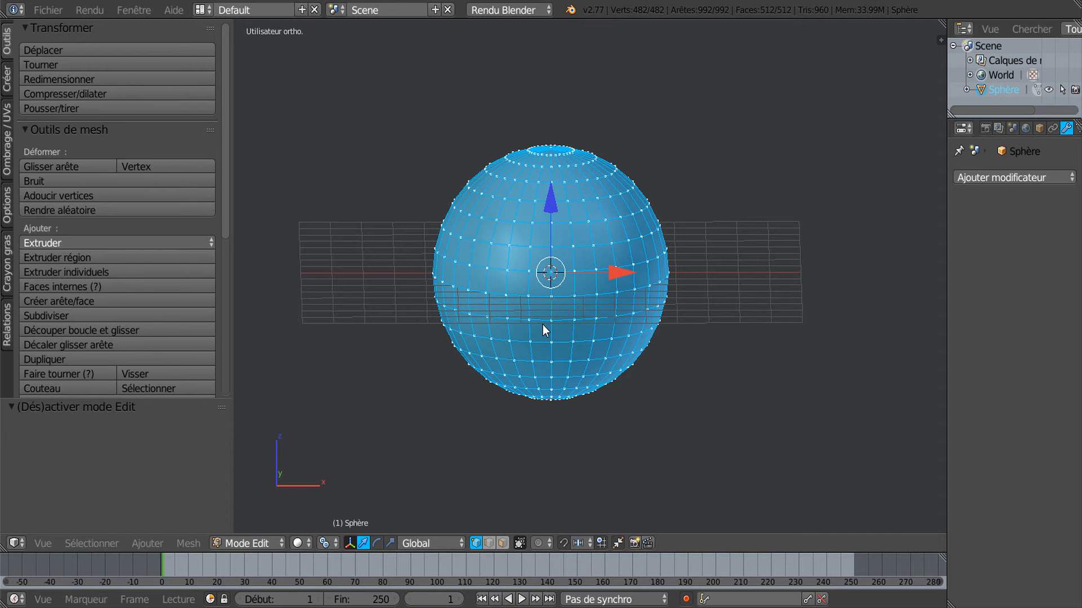
shift+middle_drag(564, 335, 585, 337)
scroll(554, 359, up, 1)
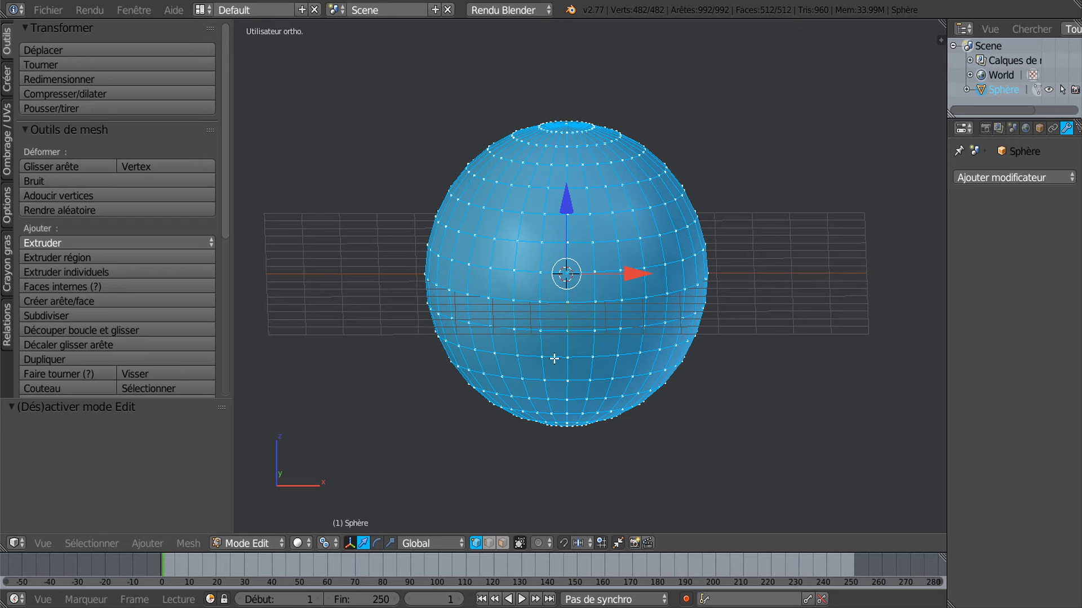
click(502, 544)
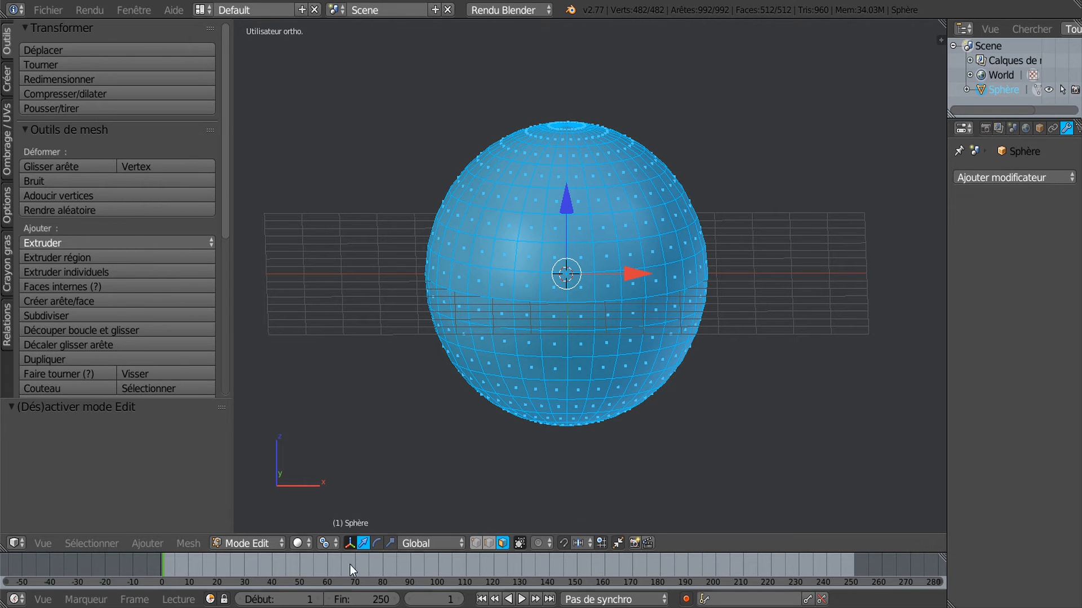
- Set the pivot point to Origines individuelles and apply a checker deselect to the sphere's faces
click(324, 543)
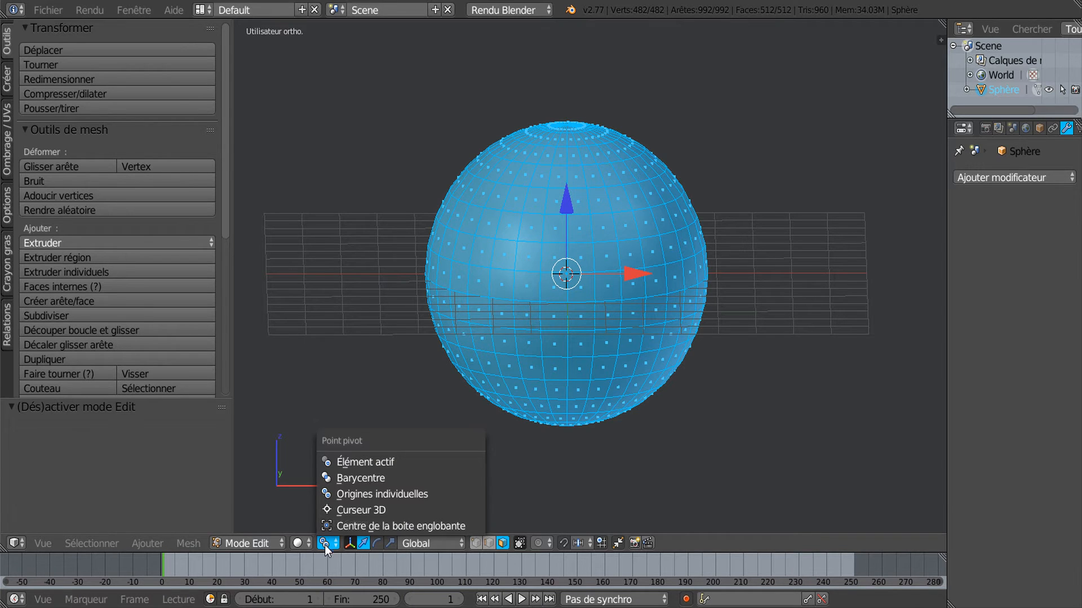
click(338, 496)
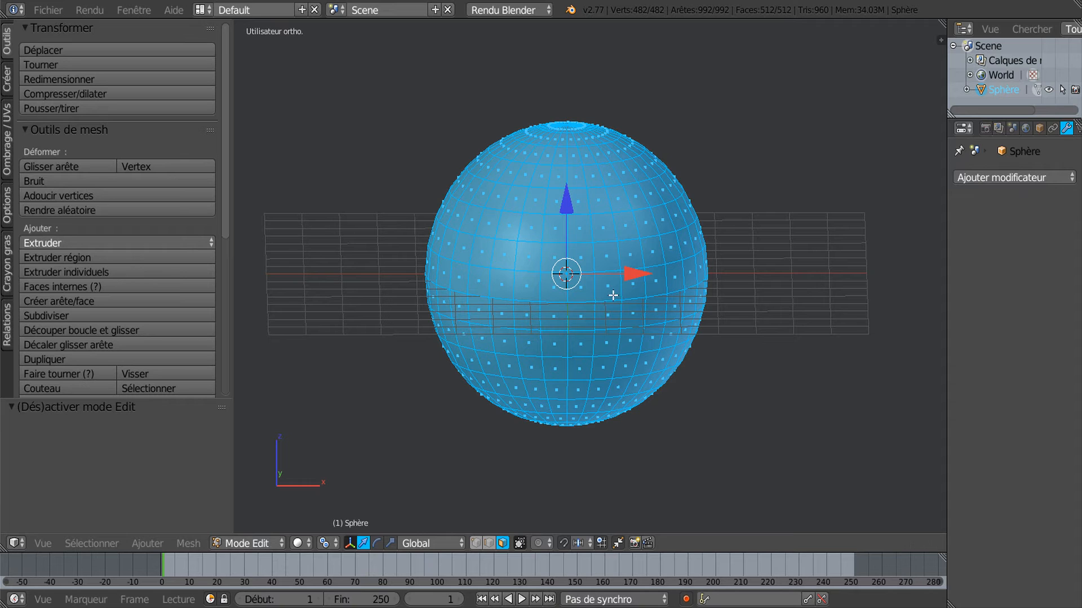
click(91, 544)
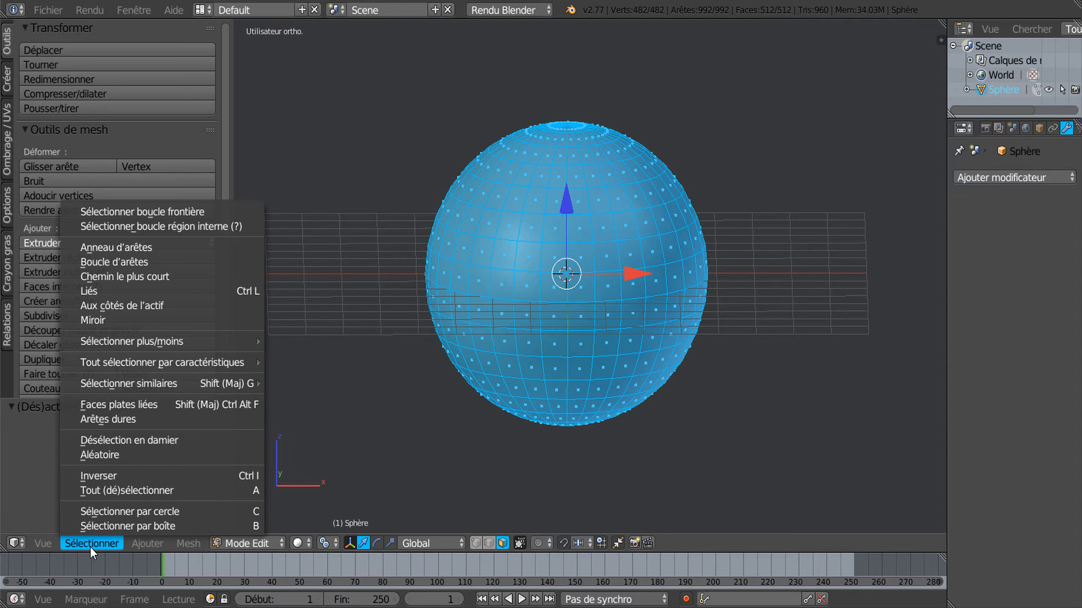
click(105, 440)
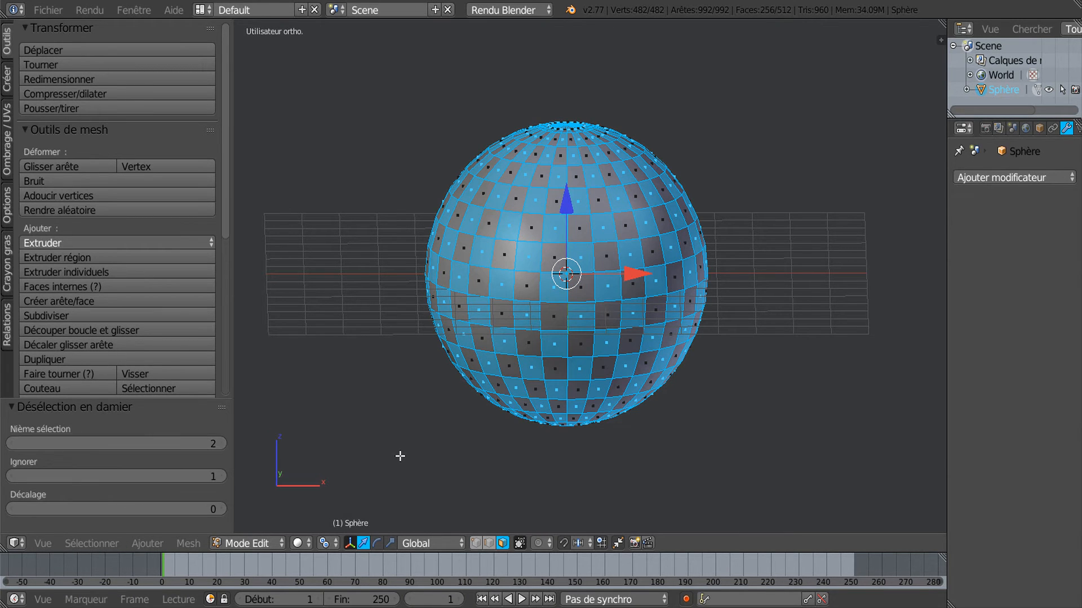
- Deselect the two innermost rings of faces around the sphere's top pole with circle select
middle_drag(762, 214, 760, 241)
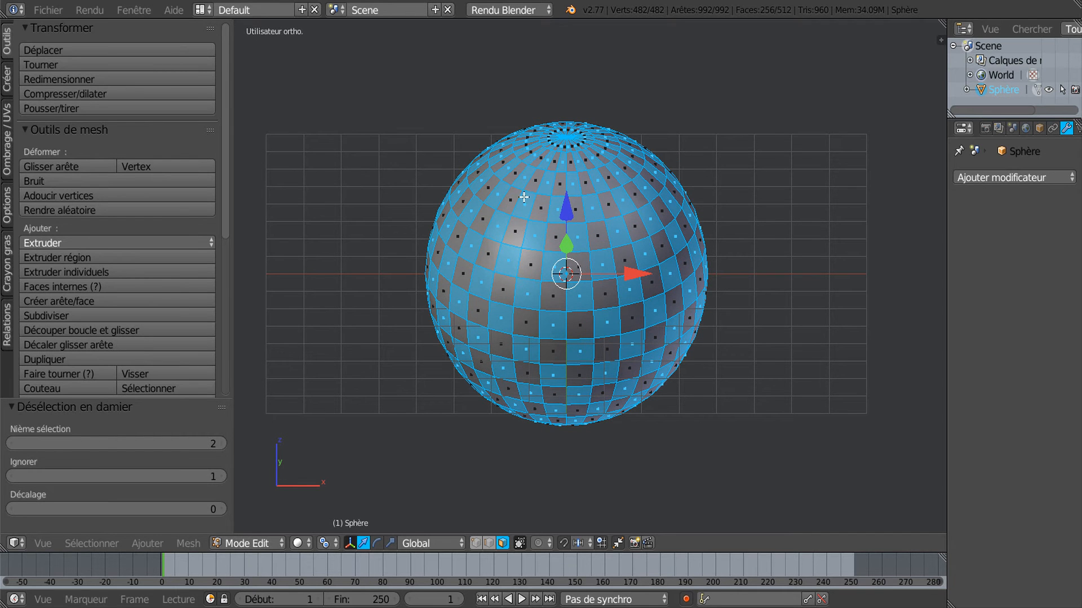
middle_drag(608, 159, 605, 230)
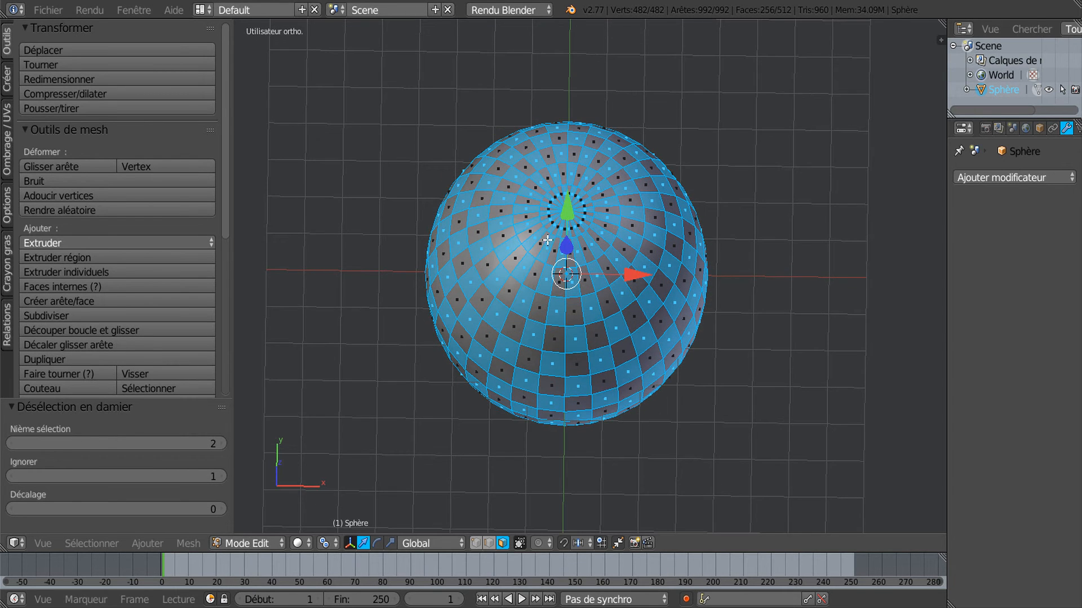
scroll(548, 240, up, 2)
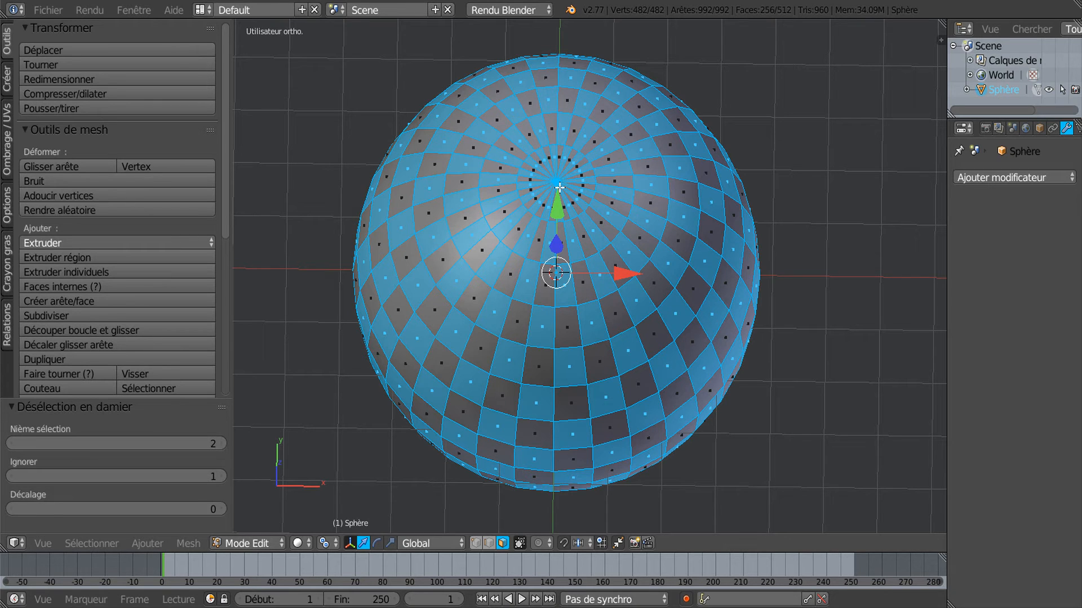
key(c)
mouse_move(532, 154)
middle_down()
mouse_move(524, 148)
mouse_move(546, 144)
mouse_move(570, 157)
mouse_move(584, 185)
mouse_move(577, 231)
mouse_move(535, 243)
mouse_move(496, 208)
mouse_move(531, 163)
middle_up()
key(Escape)
- Deselect the two innermost rings of faces around the sphere's bottom pole with circle select
mouse_move(801, 367)
middle_down()
mouse_move(781, 259)
mouse_move(799, 153)
mouse_move(792, 141)
middle_up()
key(c)
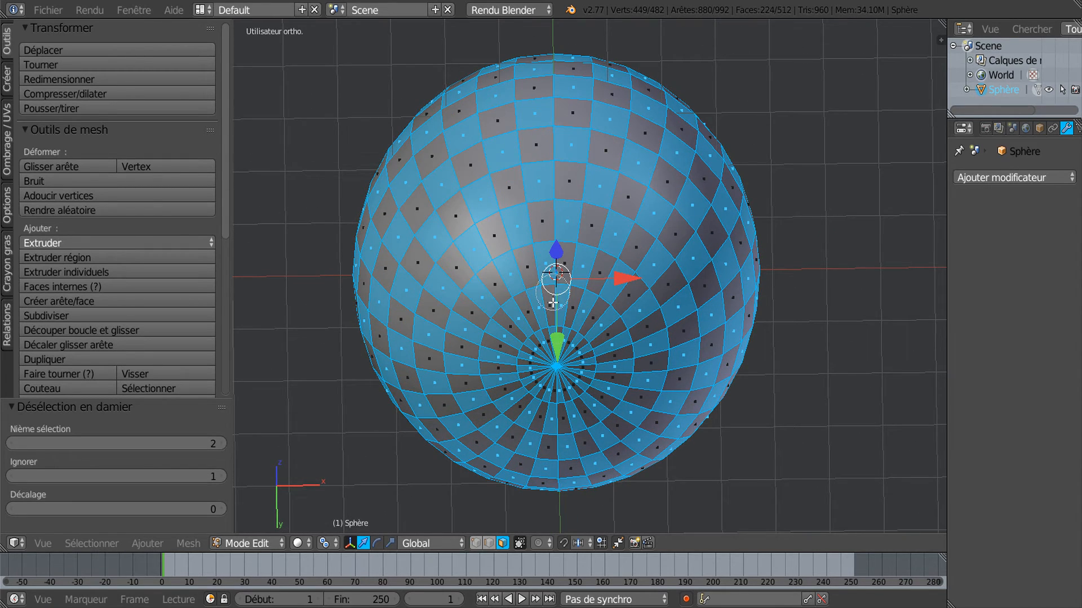
mouse_move(552, 326)
middle_down()
mouse_move(591, 338)
mouse_move(606, 383)
mouse_move(563, 417)
mouse_move(524, 350)
mouse_move(542, 331)
middle_up()
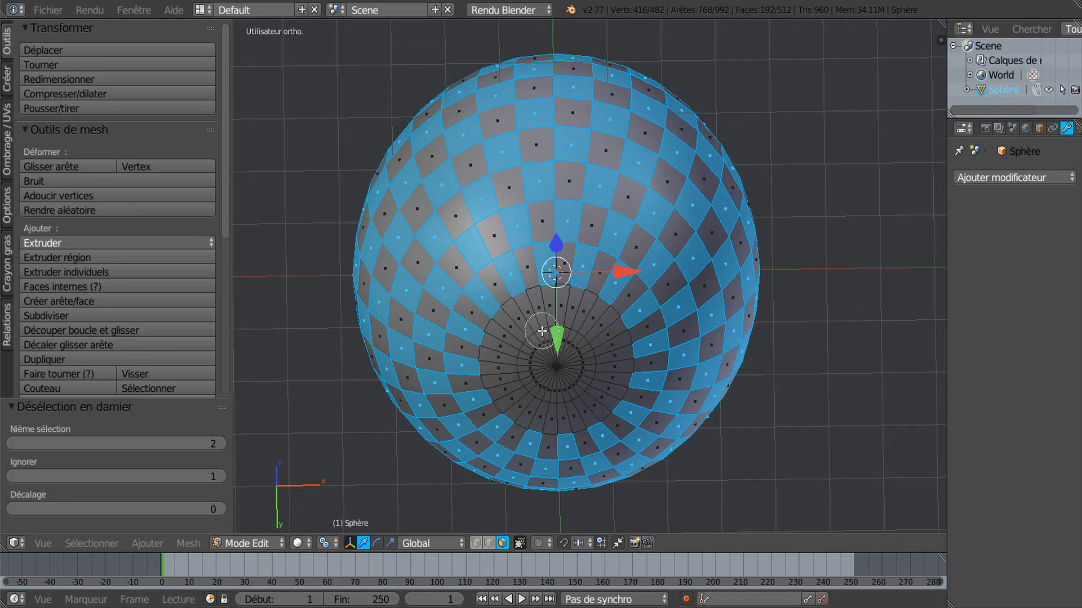
right_click(859, 232)
- Inset the selected checker faces individually with a thickness of about 0.0148
middle_drag(846, 214, 840, 304)
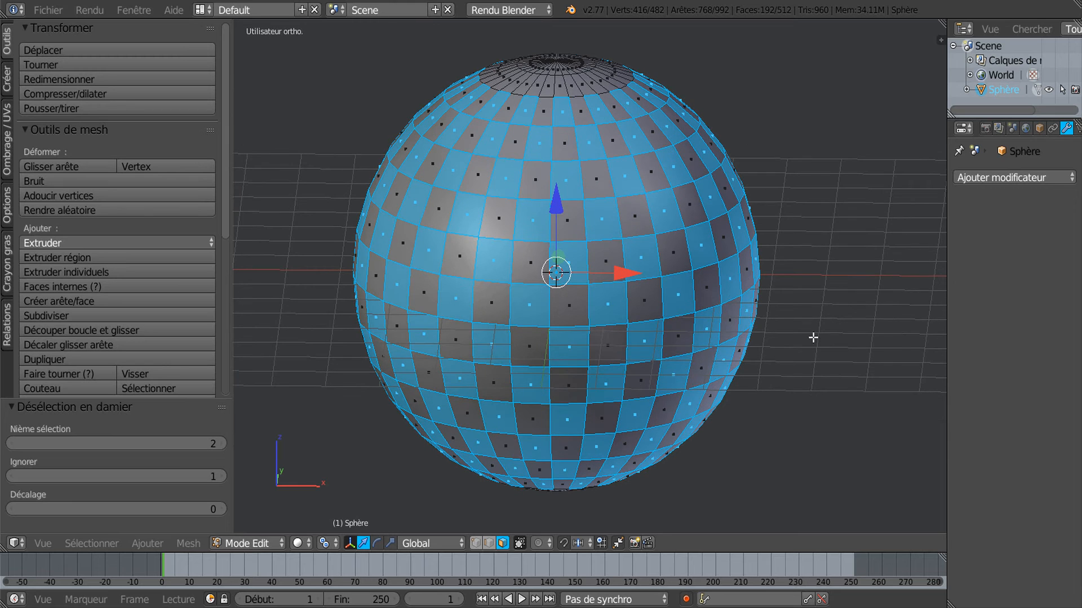
middle_drag(807, 355, 809, 348)
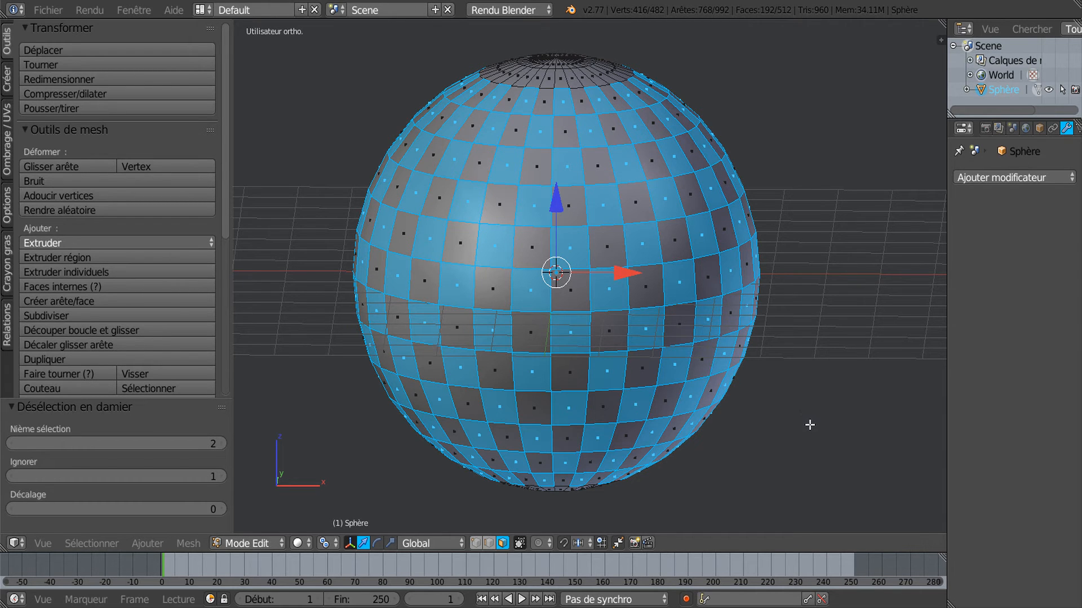
key(i)
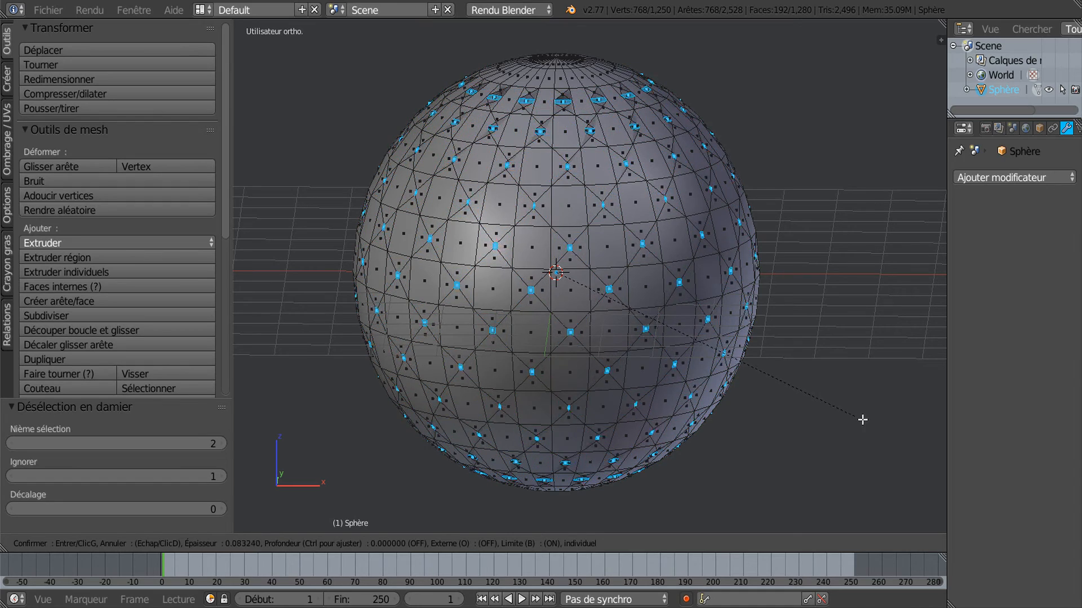
click(893, 427)
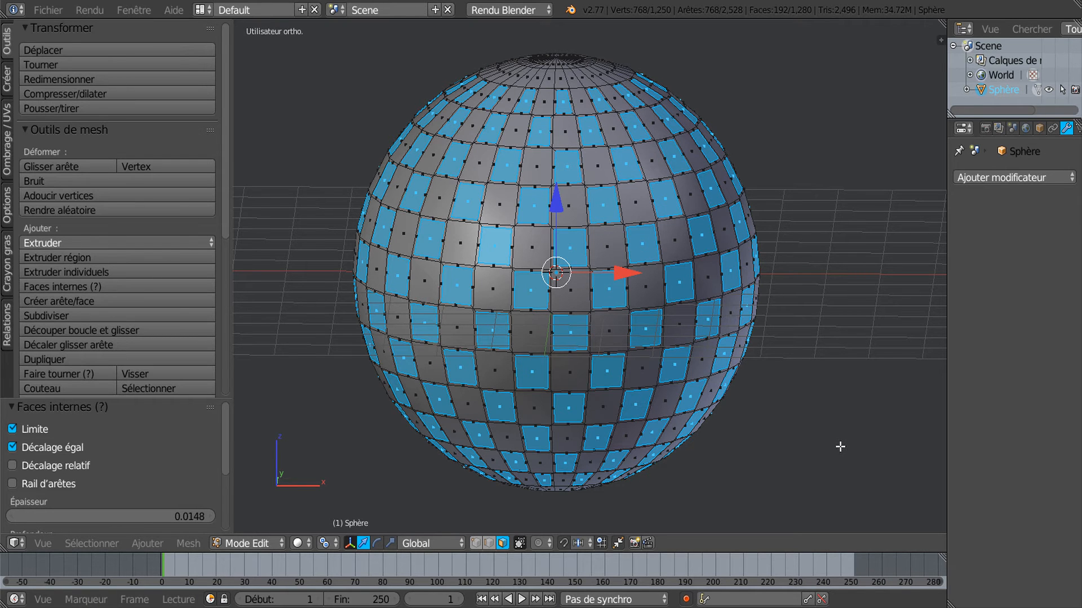
- Extrude the inset faces scaled to about 0.956, and extrude them again outward along their normals into raised blocks
key(e)
key(s)
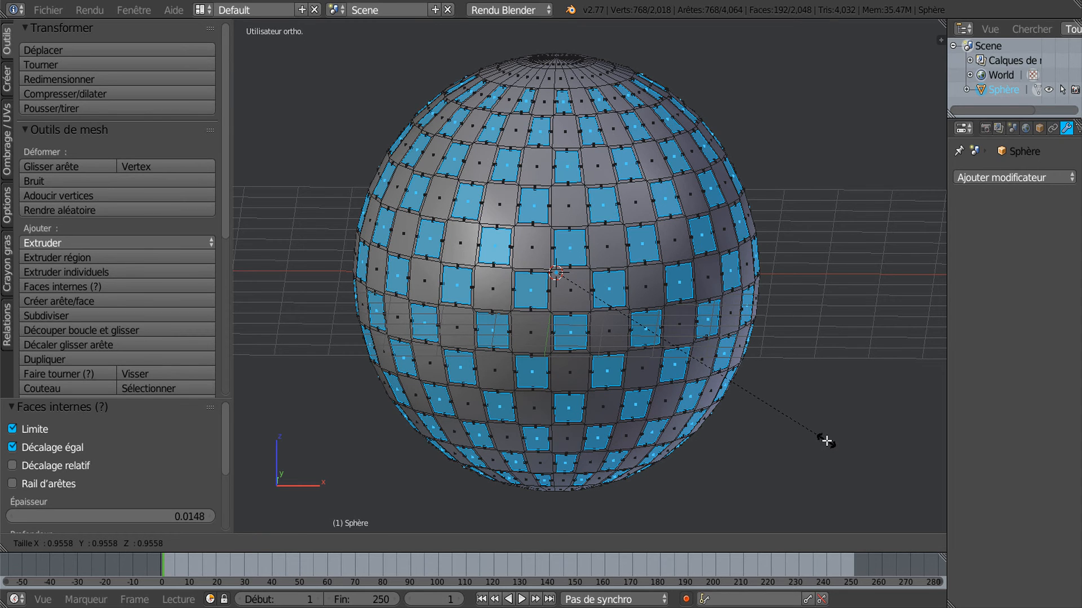
click(826, 441)
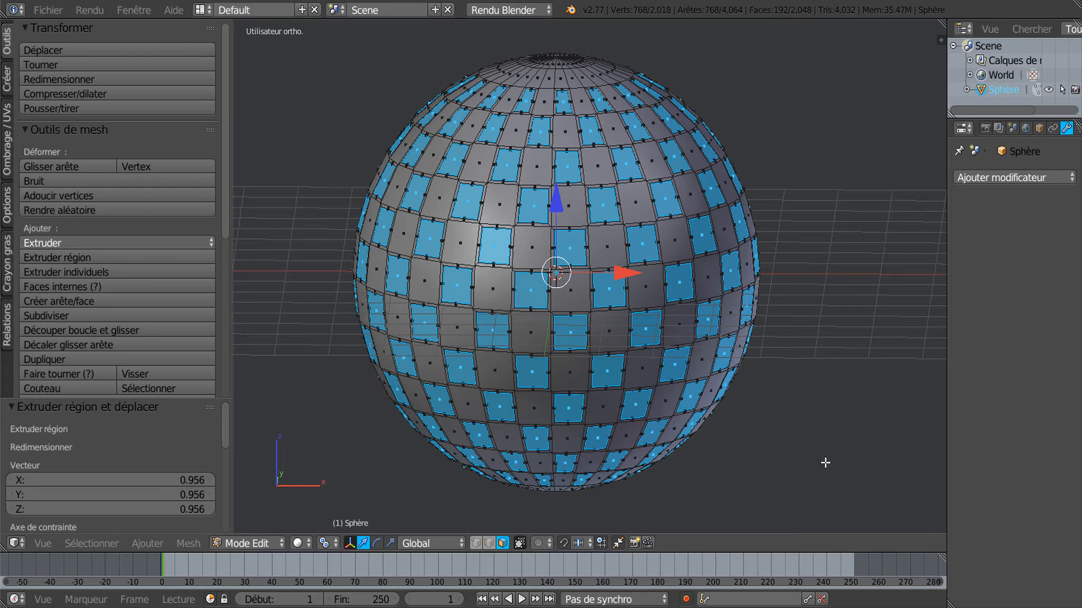
key(e)
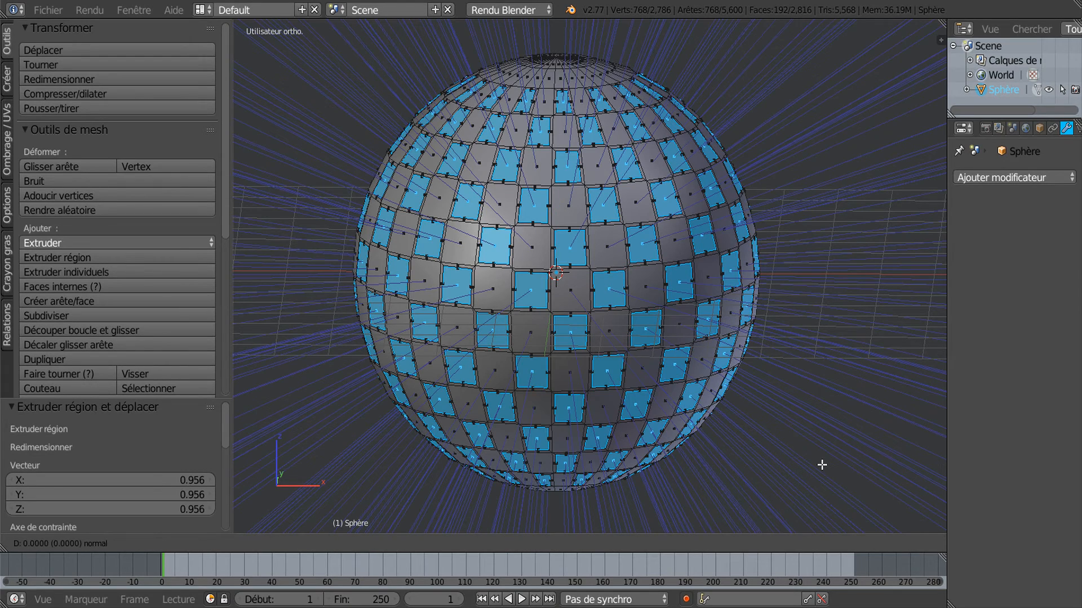
click(803, 442)
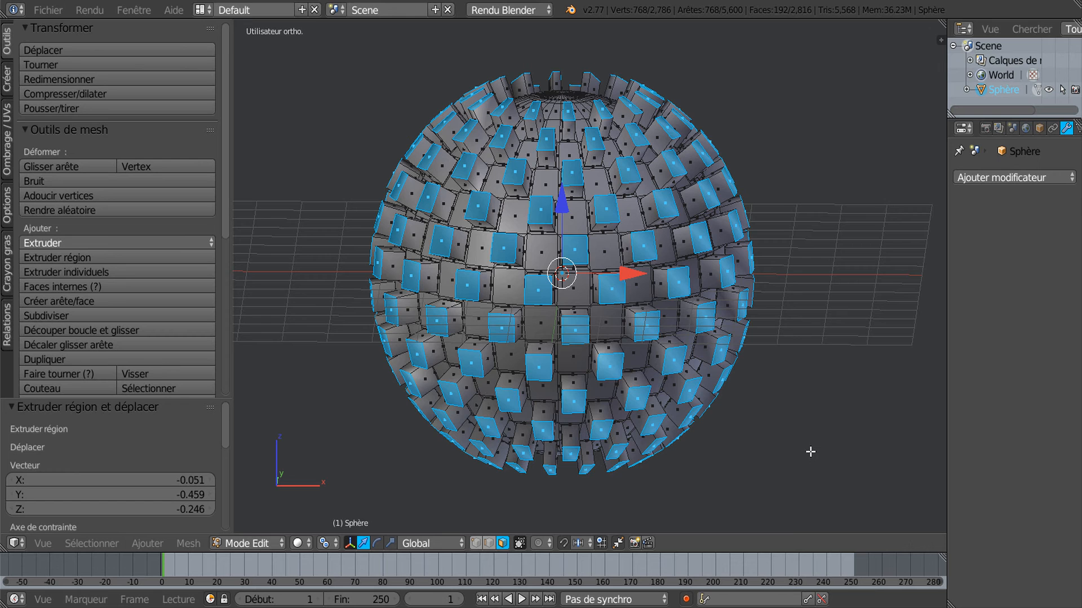
- Add a Subdivision Surface modifier to the sphere with a viewport level of 3
middle_drag(814, 408, 810, 435)
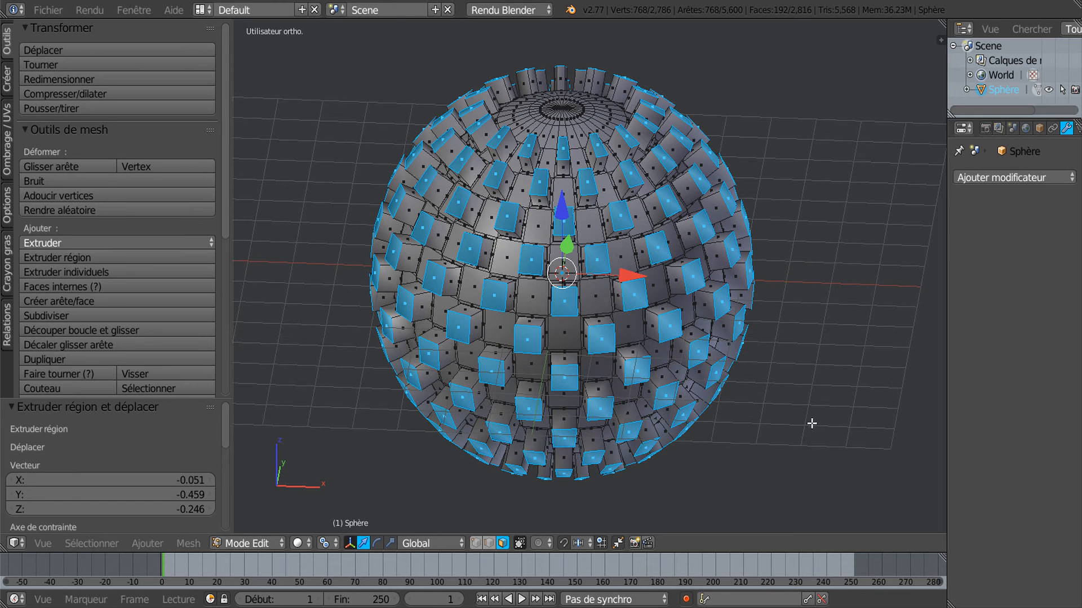
click(982, 177)
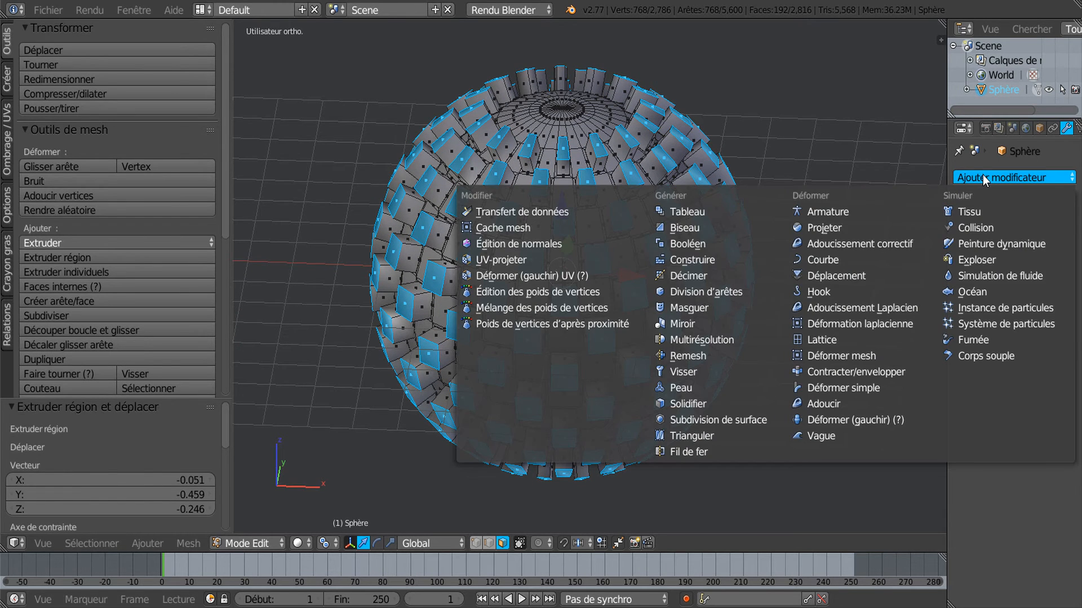
click(742, 419)
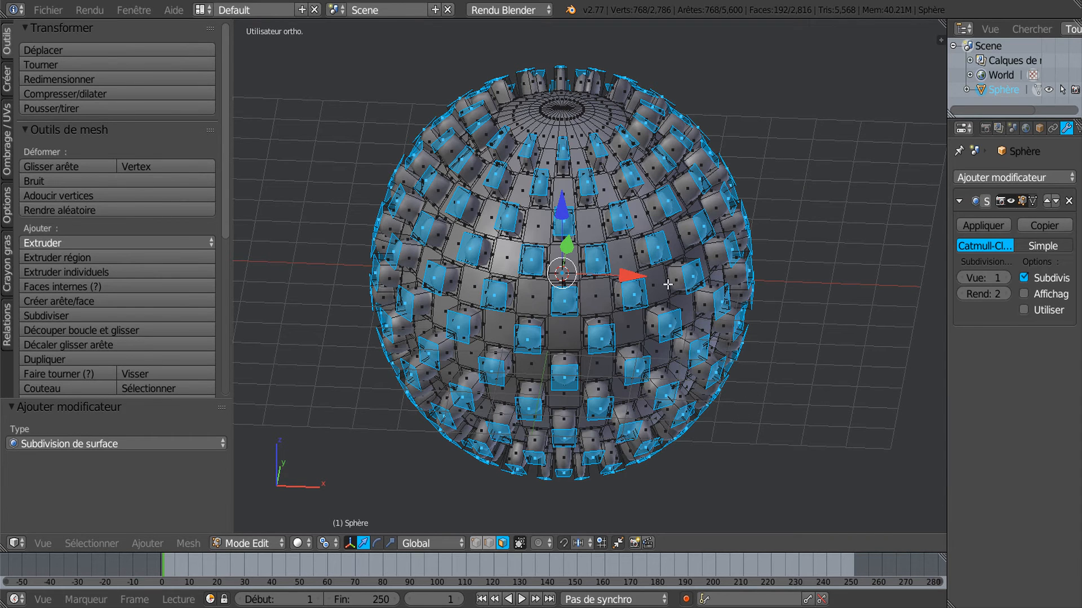
click(1005, 277)
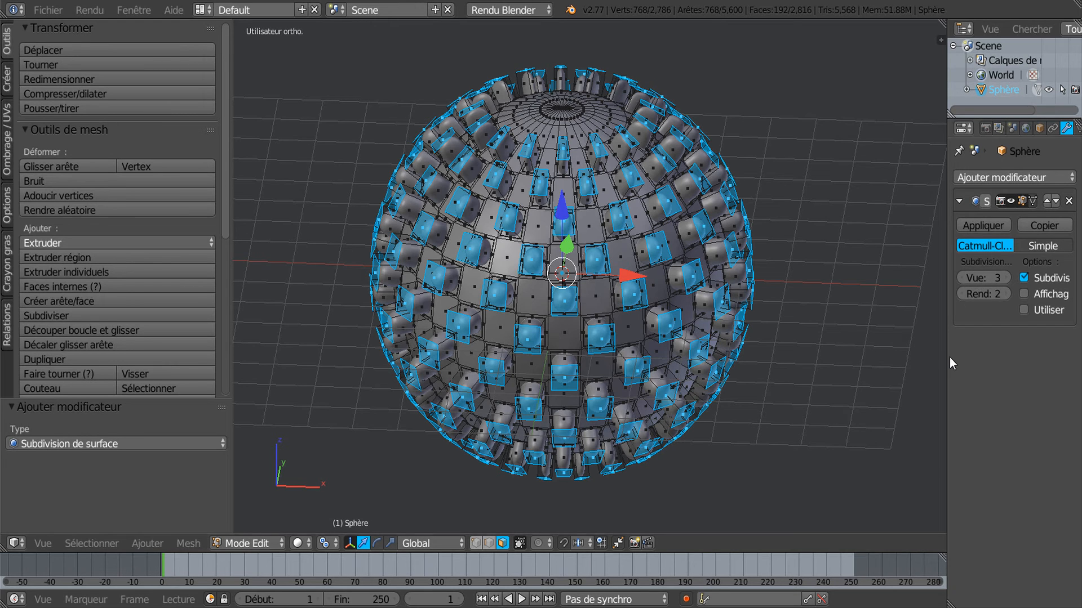
- Widen the 3D view by narrowing the properties area, and examine the smoothed blocks around the sphere
drag(949, 360, 967, 360)
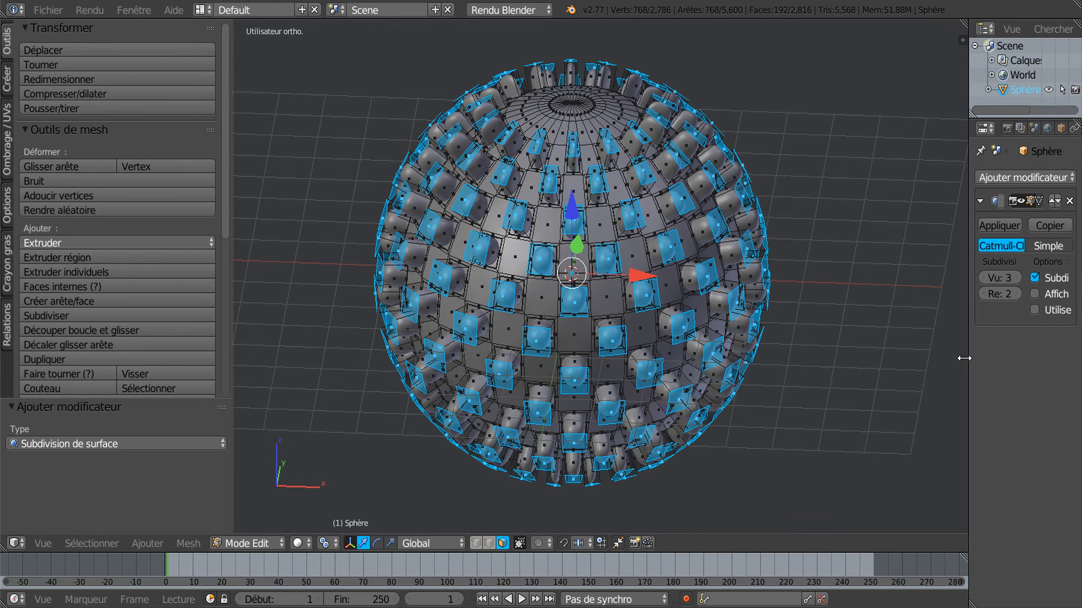
scroll(850, 367, down, 1)
middle_drag(831, 378, 817, 349)
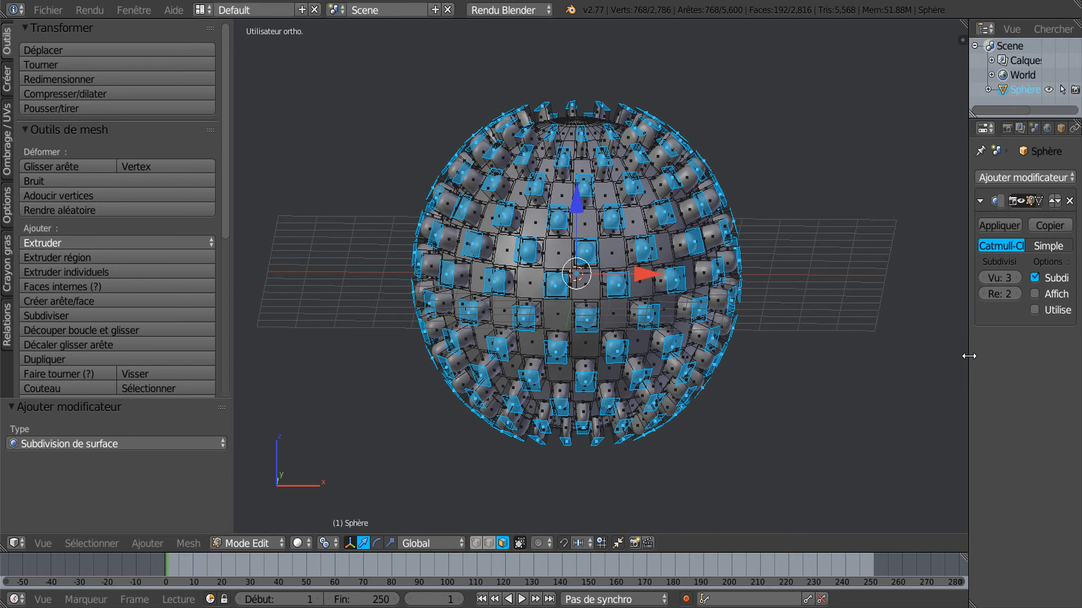
drag(971, 356, 981, 357)
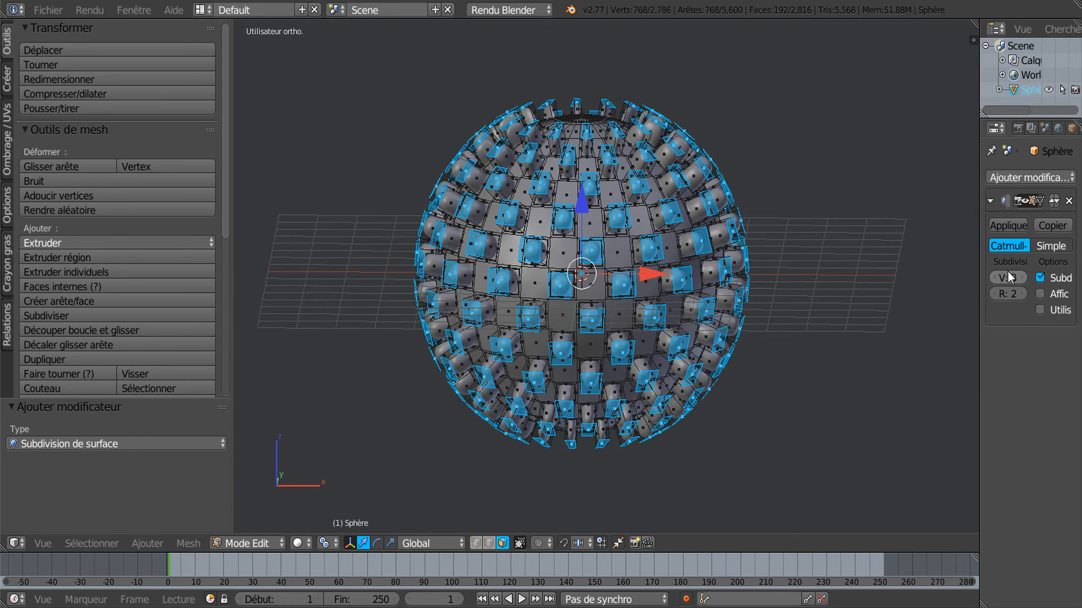
middle_drag(834, 340, 828, 372)
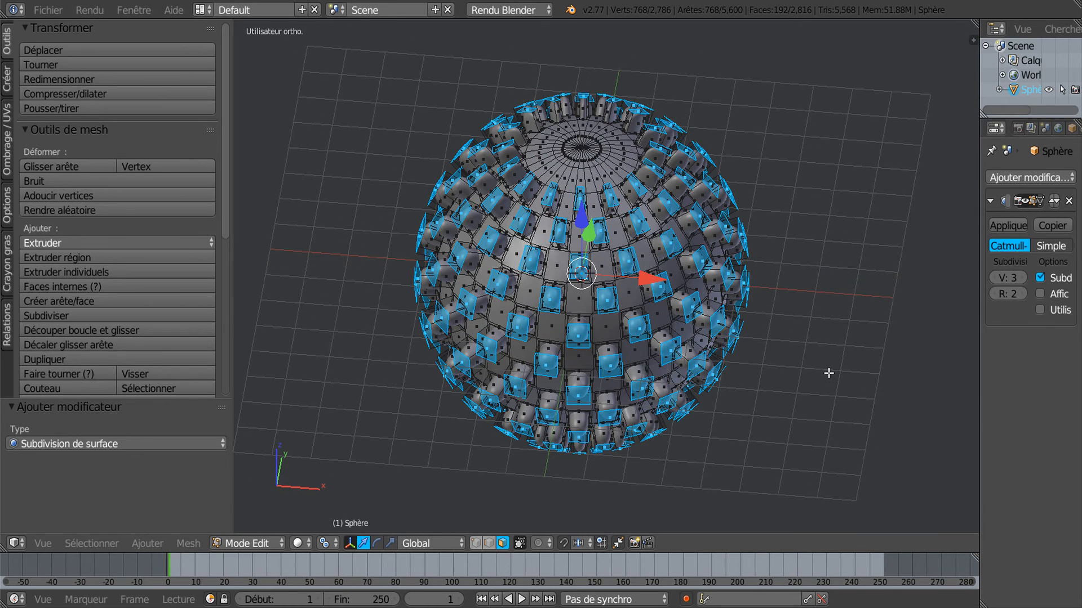
- Set the pivot point to Barycentre and rotate the extruded faces by about 19° in top view
key(KP_7)
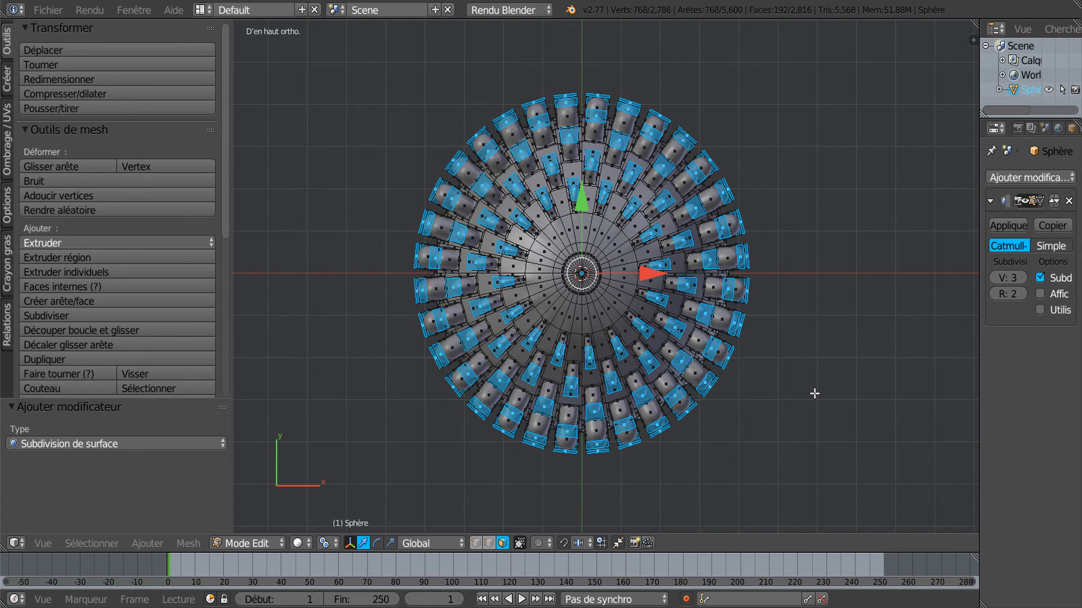
click(324, 543)
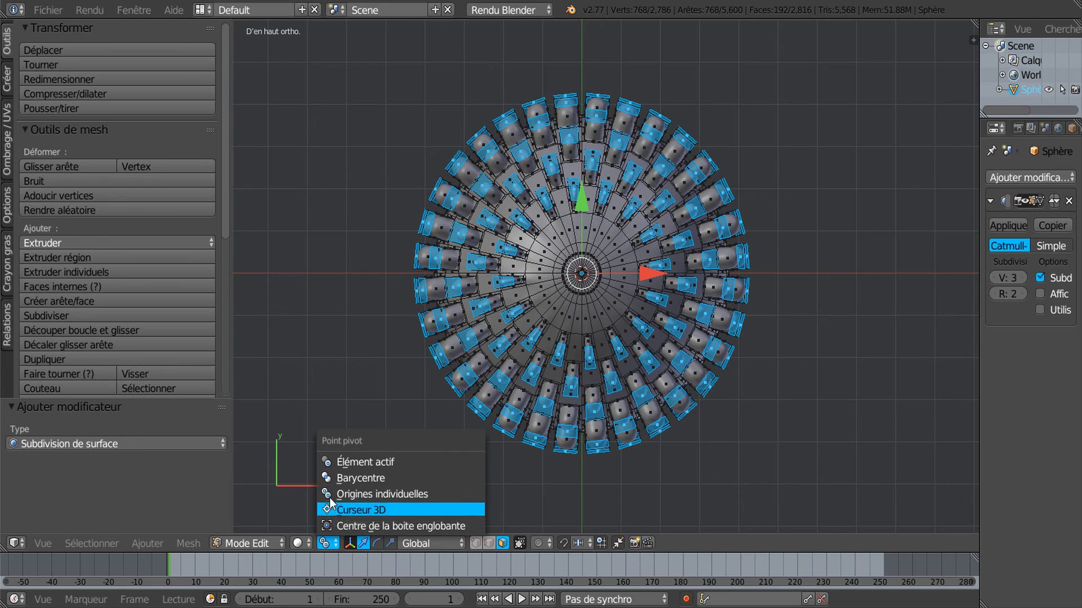
click(345, 478)
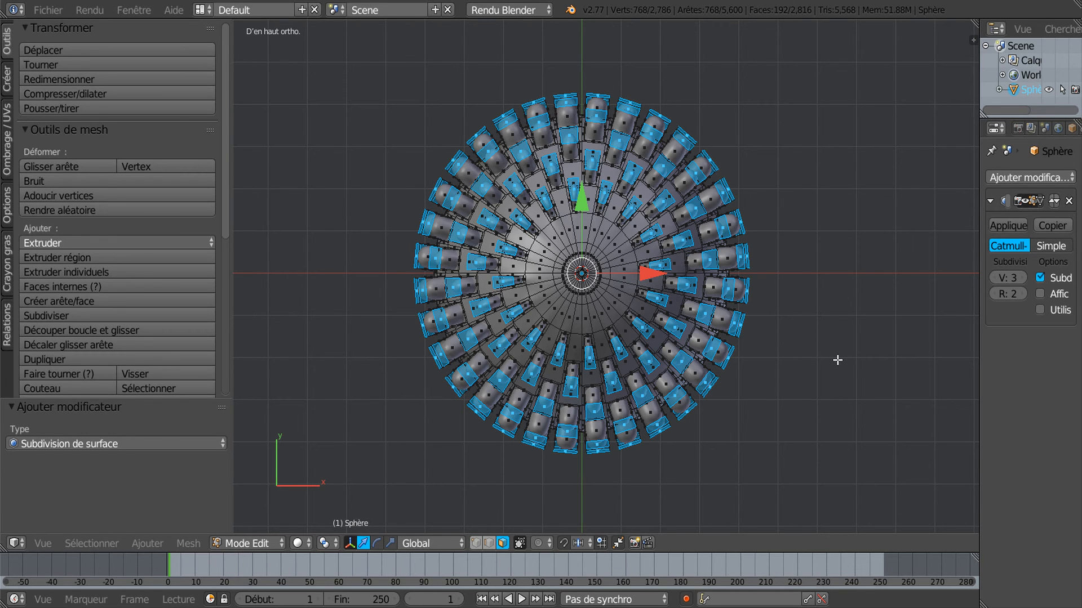
key(r)
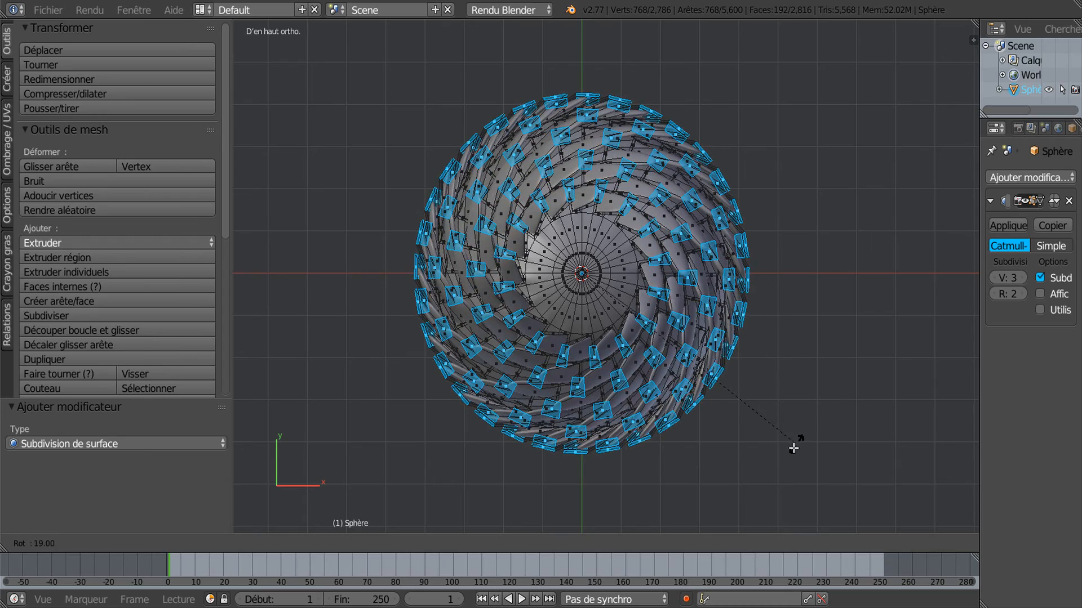
click(791, 449)
click(791, 449)
- Leave Edit Mode and examine the slanted scales on the sphere from the side
middle_drag(791, 449, 806, 297)
key(Tab)
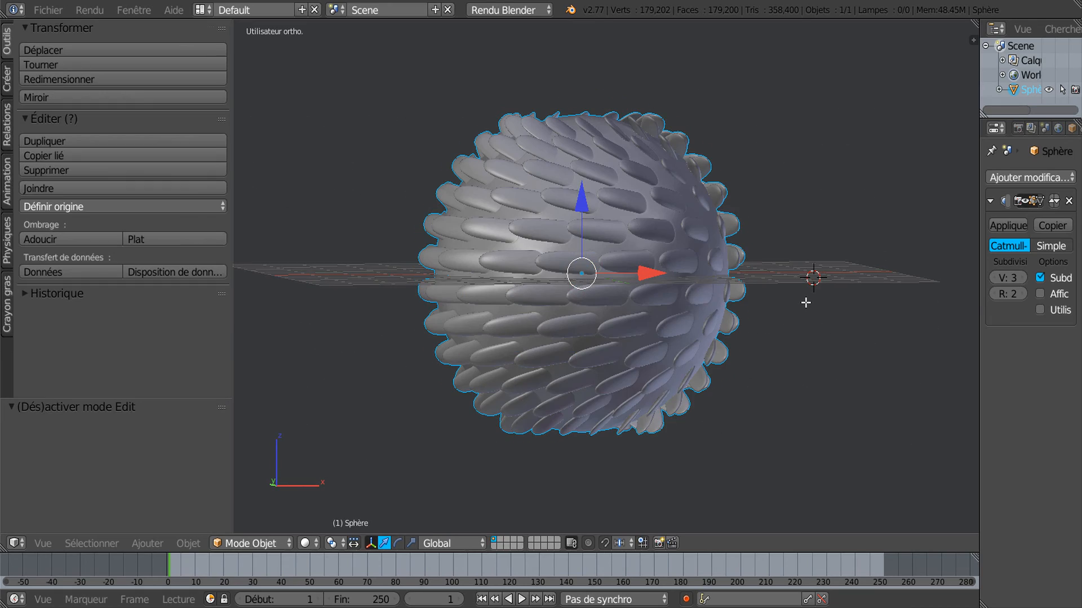
mouse_move(716, 354)
middle_down()
mouse_move(712, 417)
mouse_move(720, 338)
middle_up()
- In Edit Mode, set the pivot point to Origines individuelles and scale the selected extruded faces on the sphere by about 3.35
key(Tab)
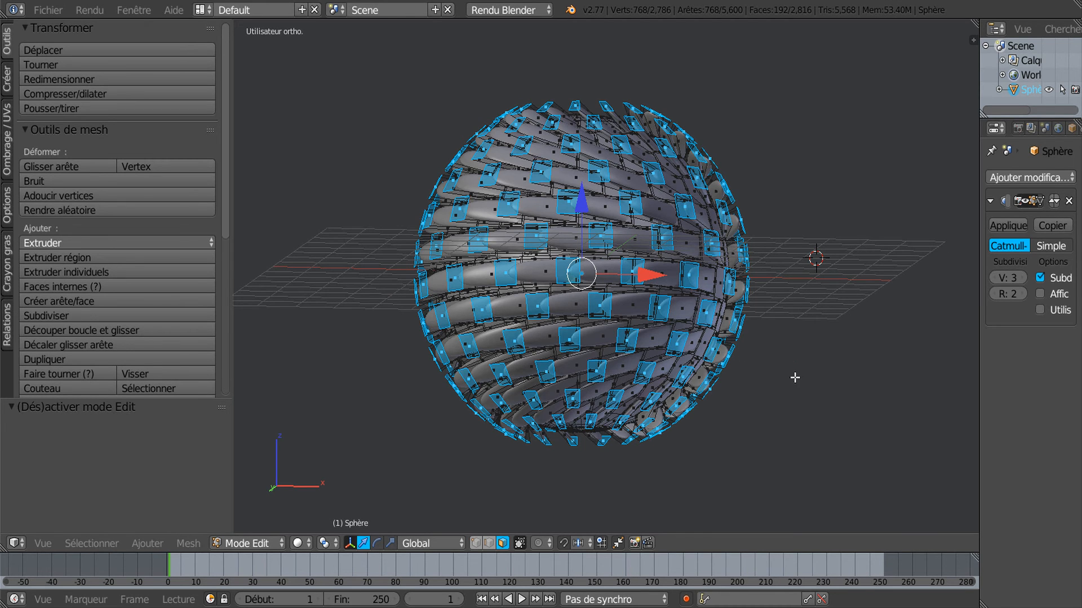
middle_drag(795, 390, 794, 380)
click(325, 543)
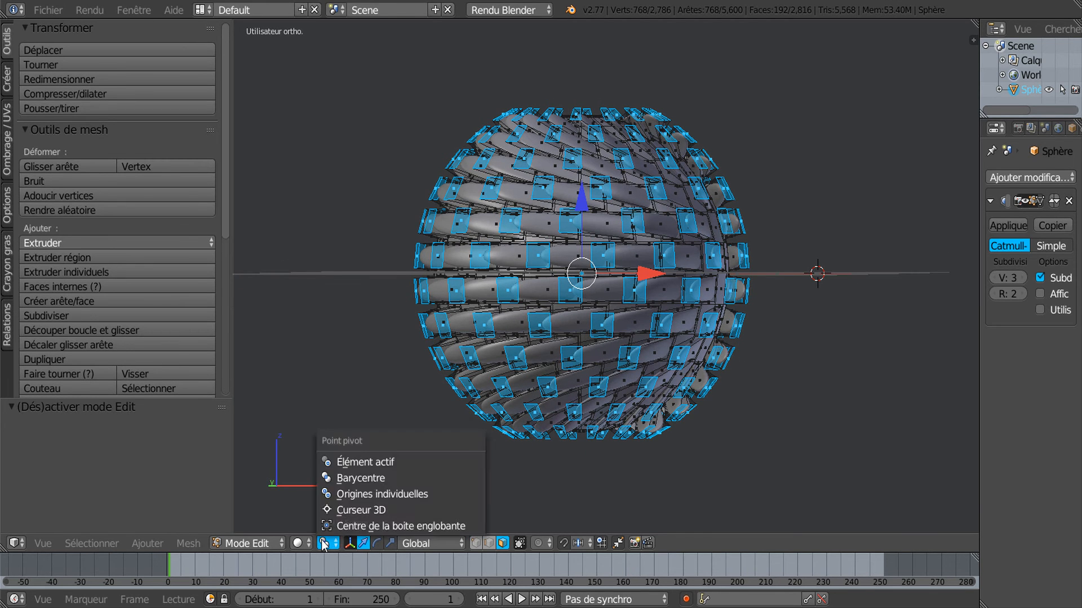
click(346, 495)
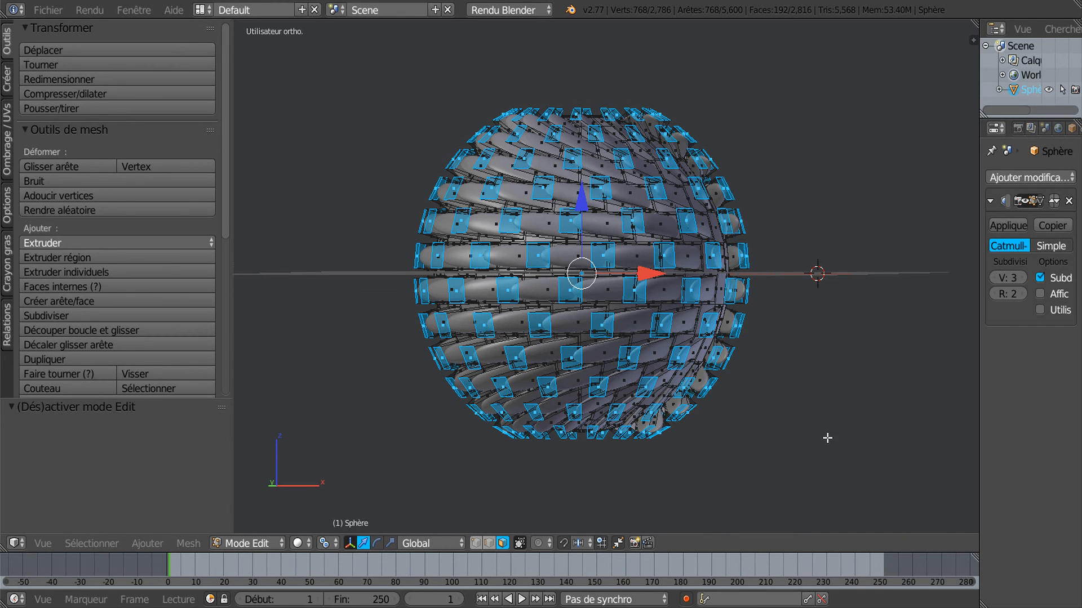
middle_drag(827, 434, 827, 439)
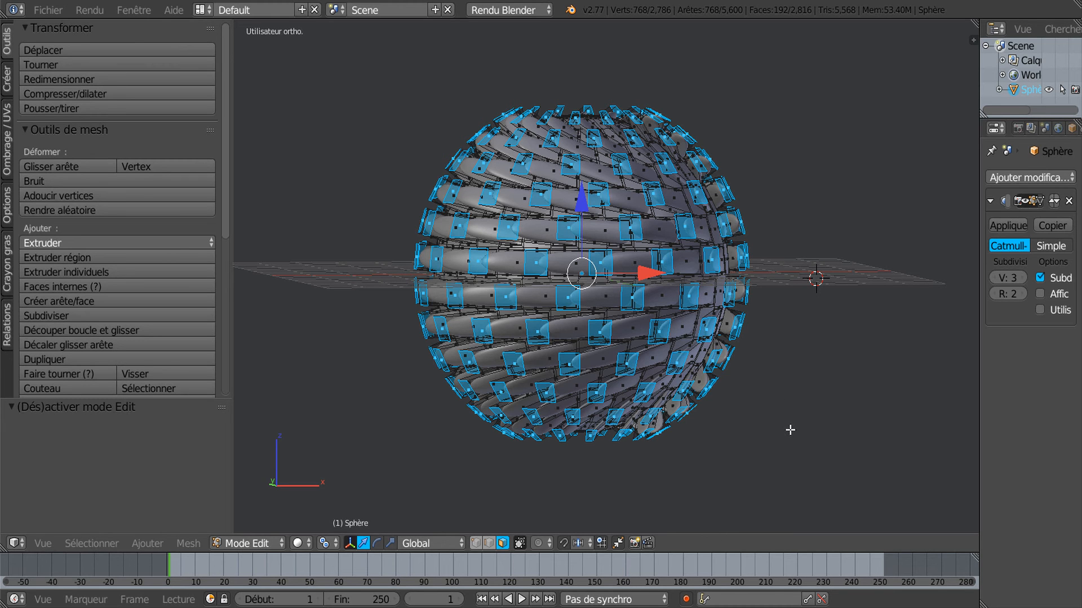
key(s)
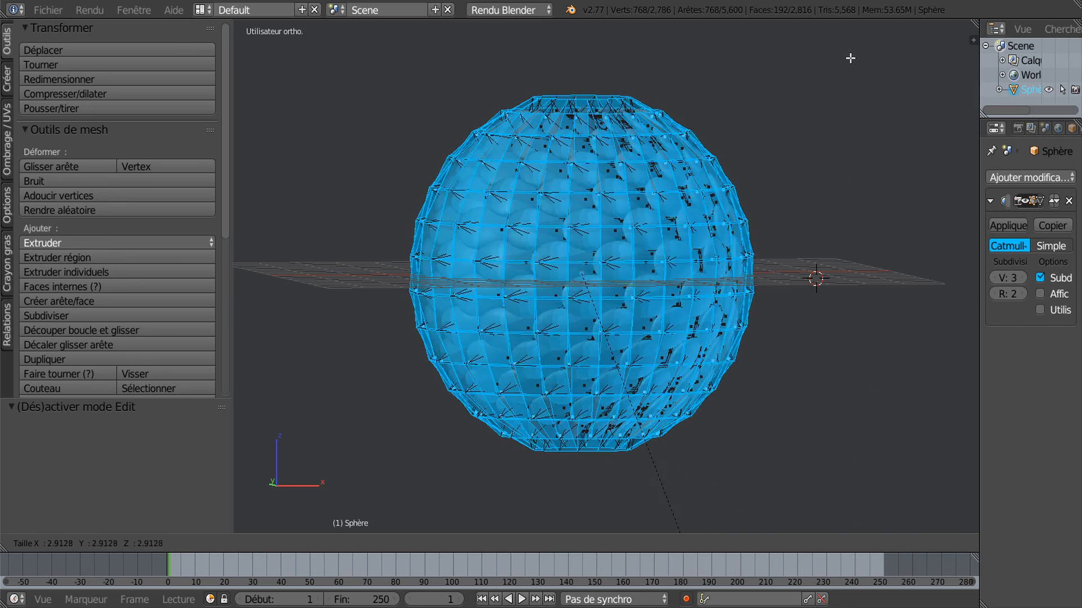
click(856, 117)
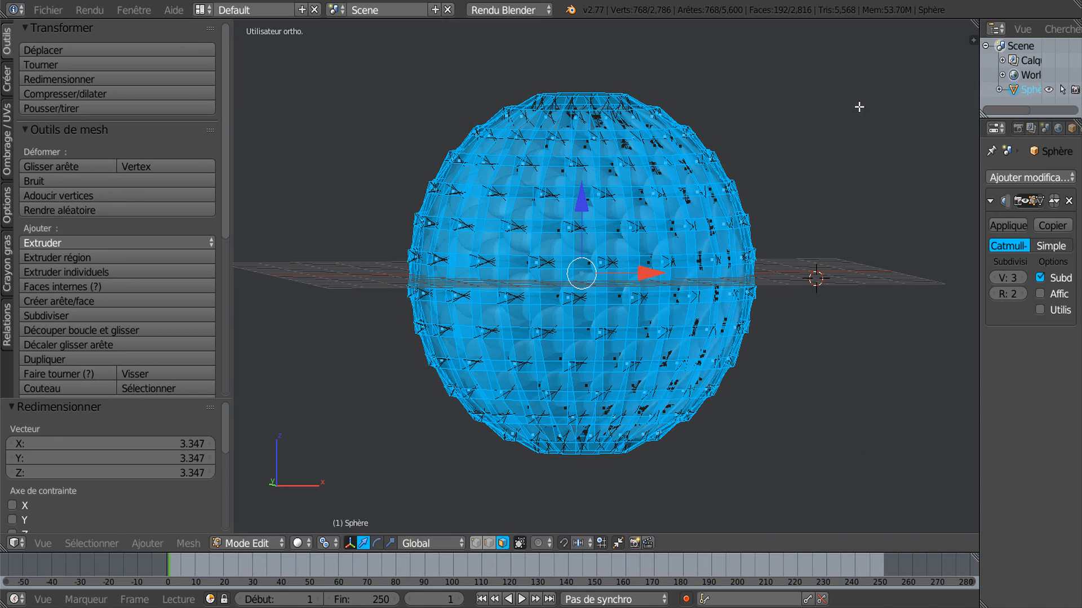
- Leave Edit Mode and examine the overlapping scales on the sphere from the side and from above, including around the pole
key(Tab)
middle_drag(824, 218, 772, 266)
scroll(688, 212, down, 3)
middle_drag(651, 313, 614, 262)
scroll(642, 366, up, 3)
scroll(658, 313, down, 1)
middle_drag(615, 263, 663, 320)
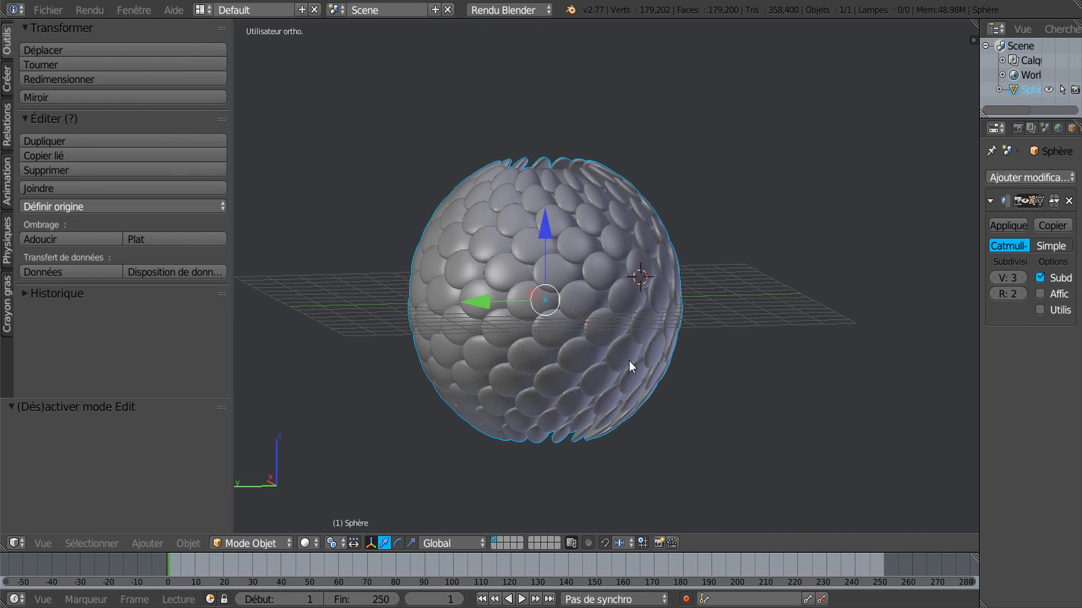
middle_drag(671, 391, 701, 333)
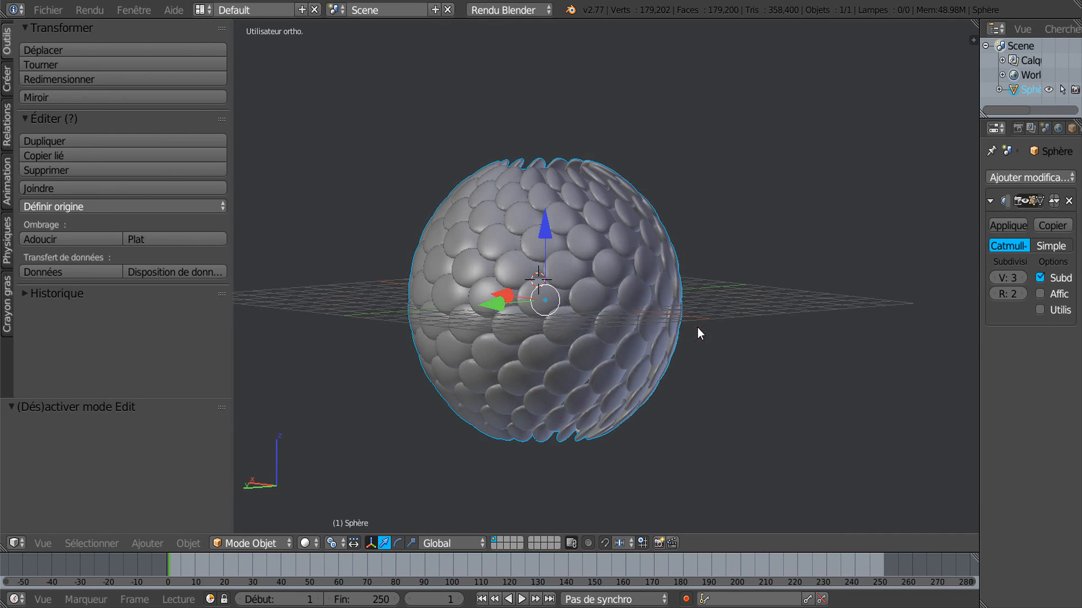
scroll(631, 348, up, 1)
scroll(630, 344, up, 1)
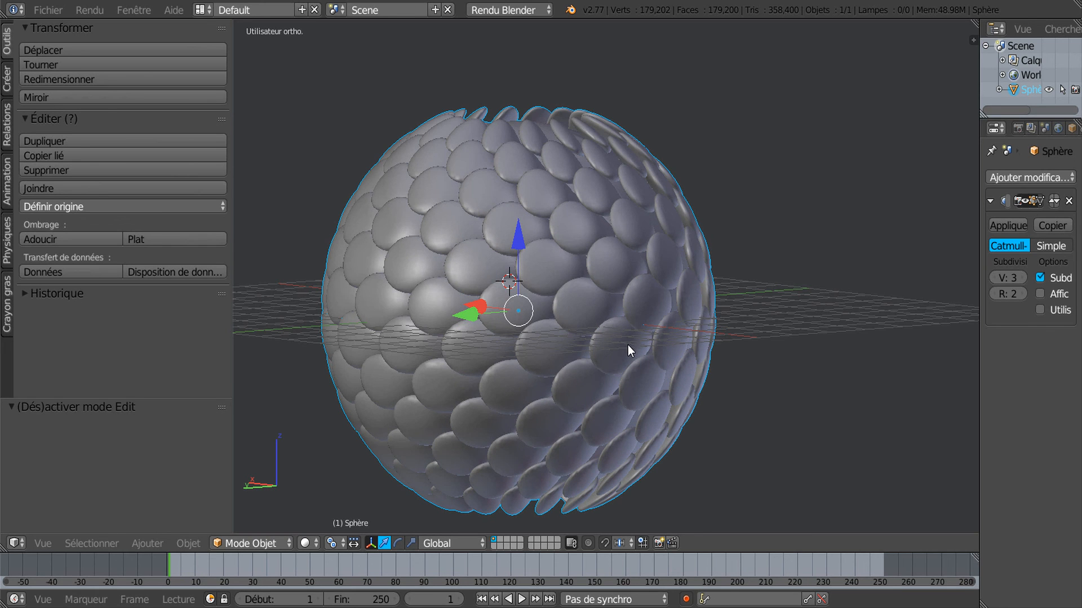
shift+middle_drag(626, 346, 651, 322)
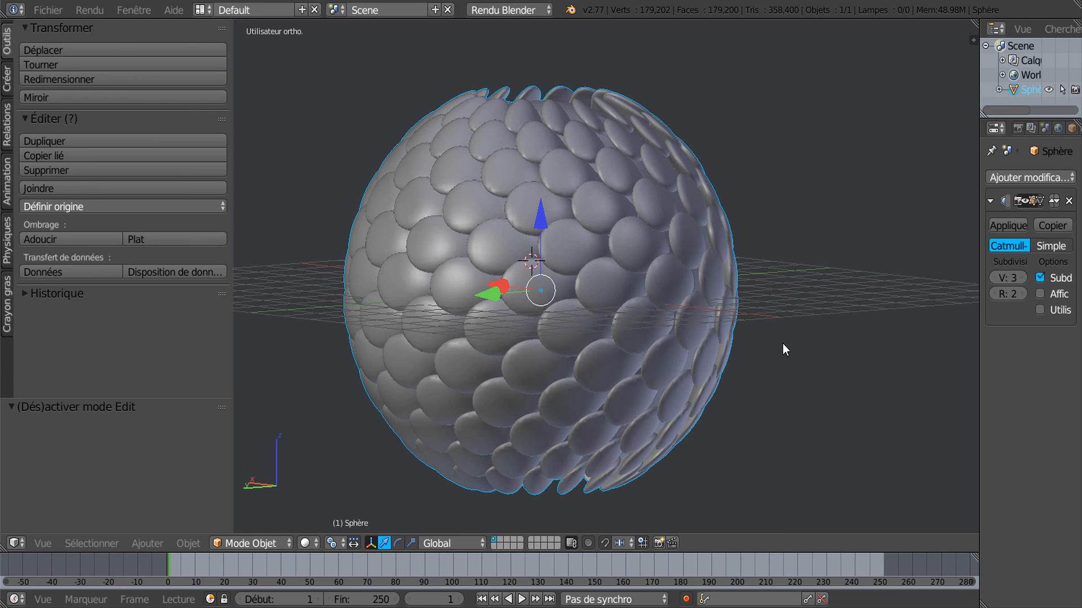
middle_drag(791, 381, 760, 410)
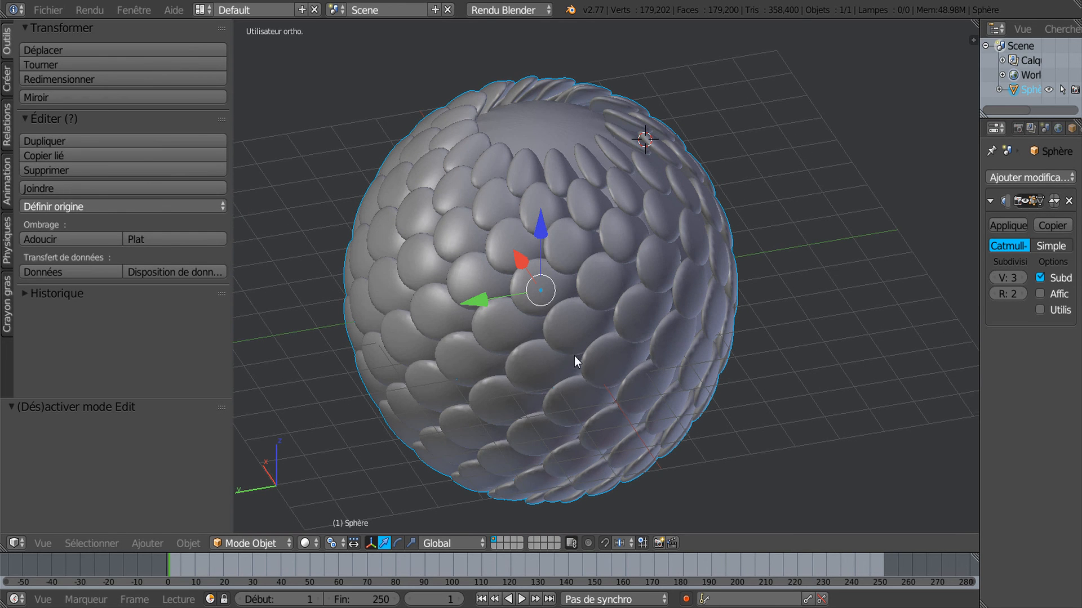
shift+middle_drag(574, 357, 586, 340)
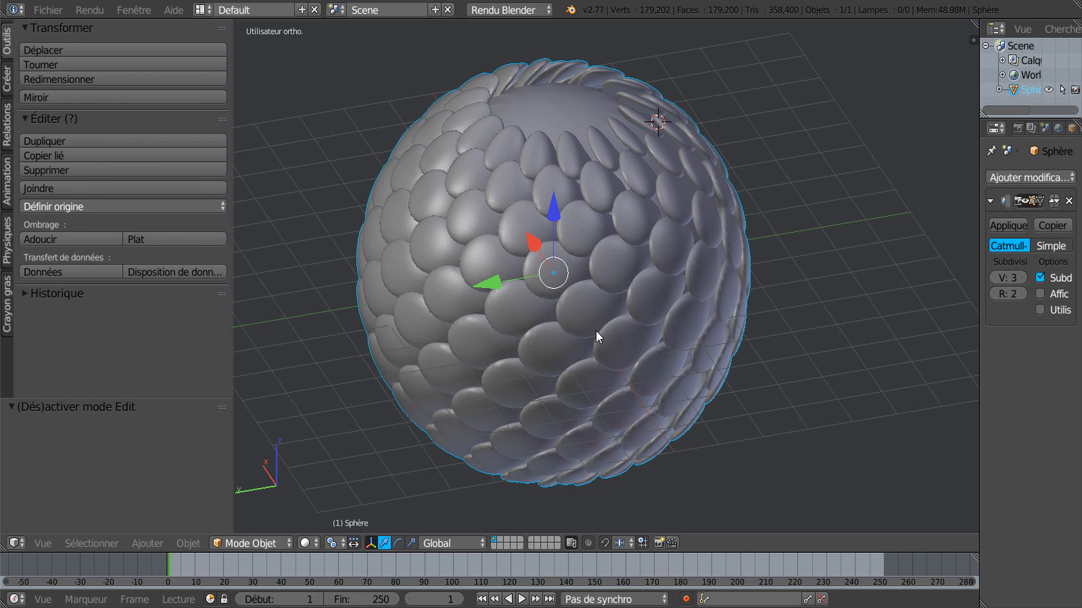
middle_drag(629, 336, 632, 297)
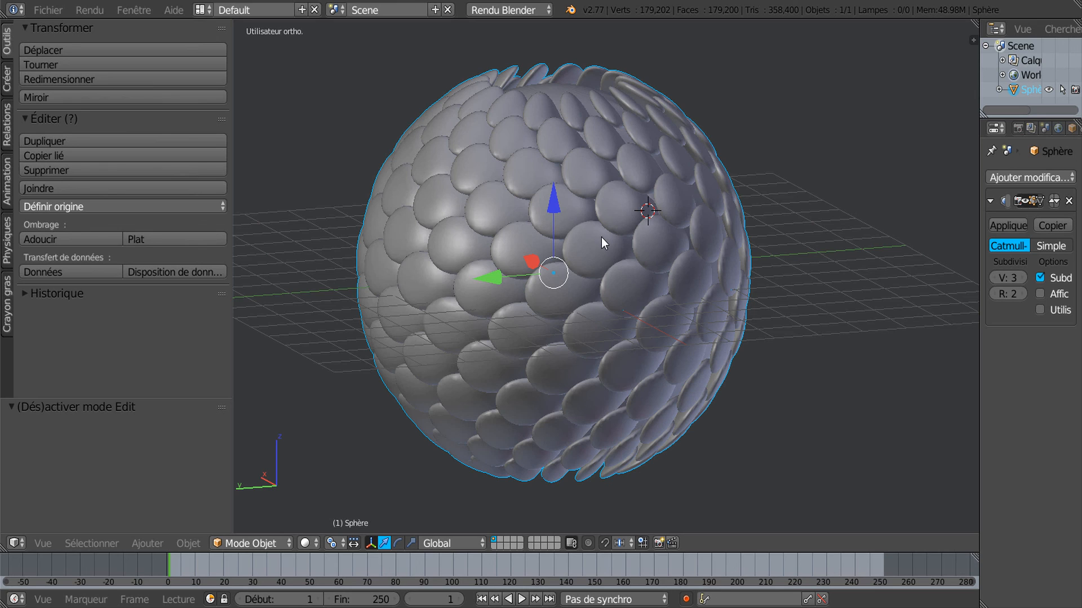
middle_drag(603, 244, 597, 310)
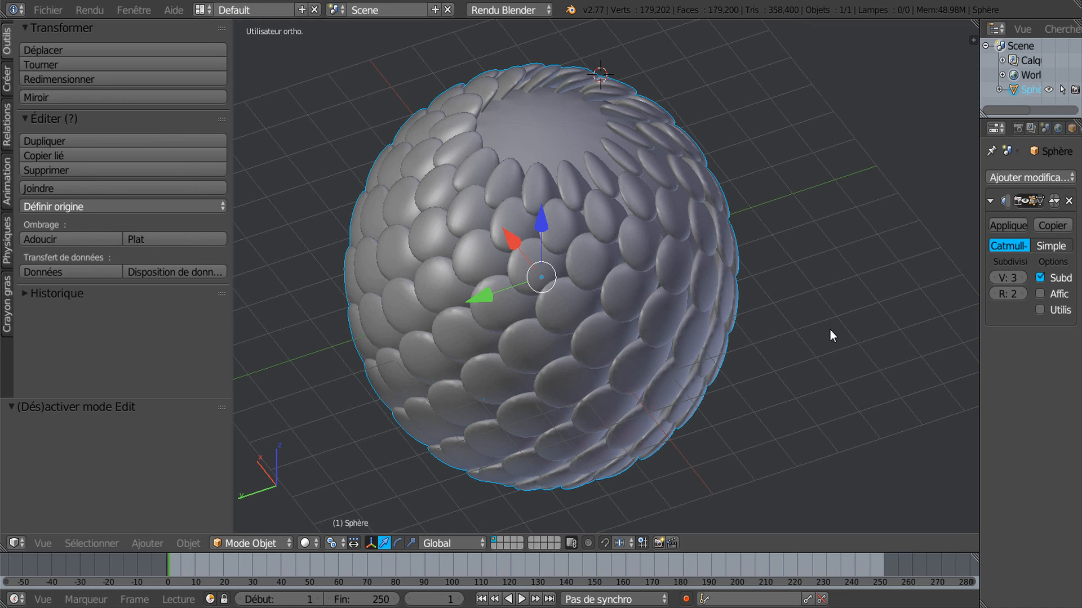
- Widen the properties area so the Subdivision Surface settings are readable, and view the scaled sphere from above at an angle
drag(980, 359, 930, 358)
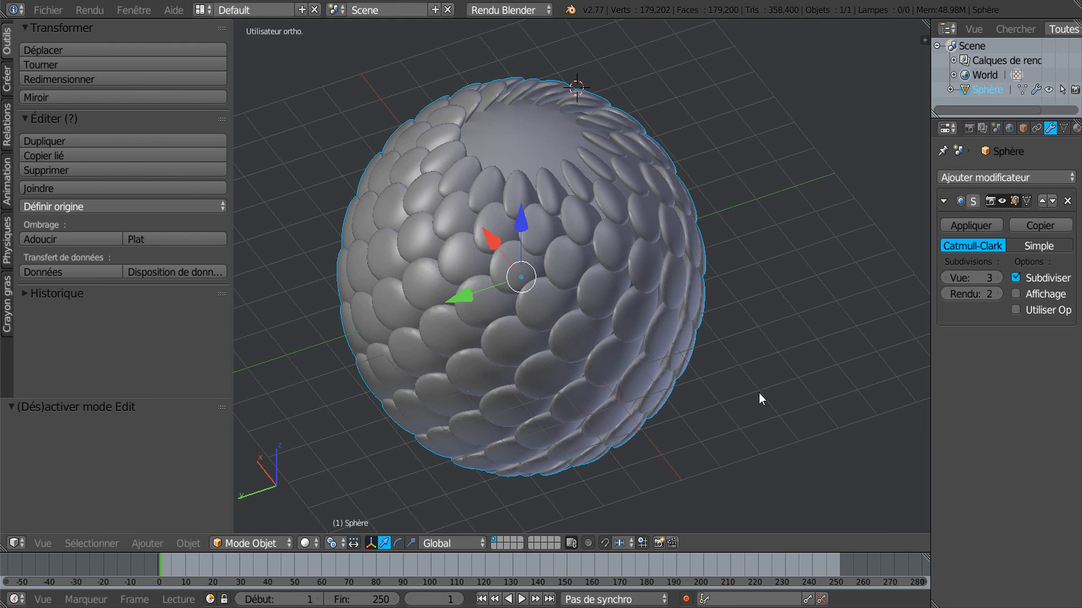
mouse_move(755, 409)
middle_down()
mouse_move(745, 411)
mouse_move(752, 350)
mouse_move(747, 418)
middle_up()
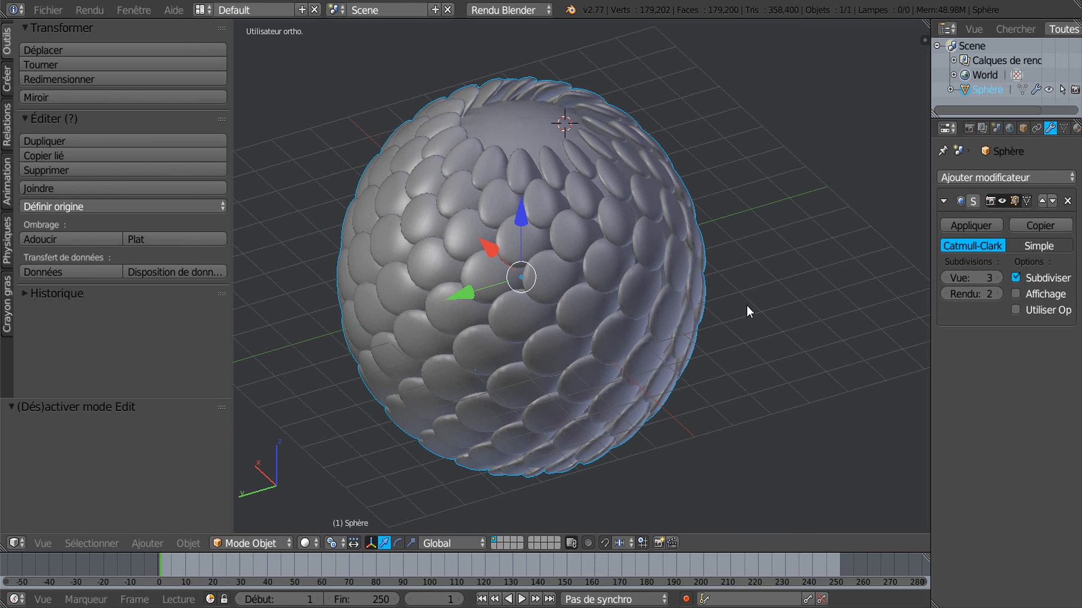
middle_drag(745, 382, 754, 384)
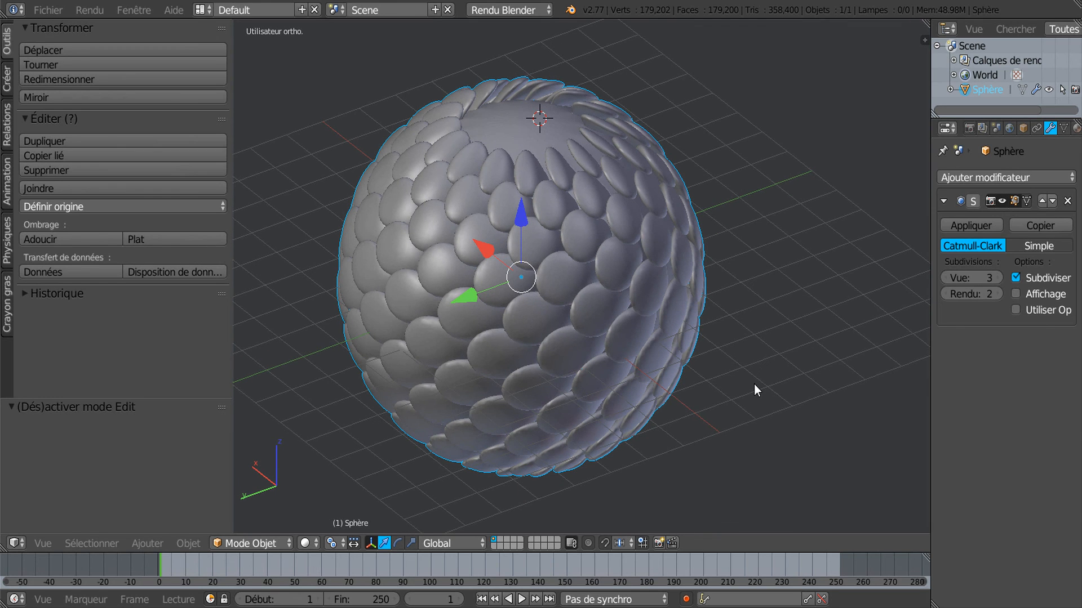